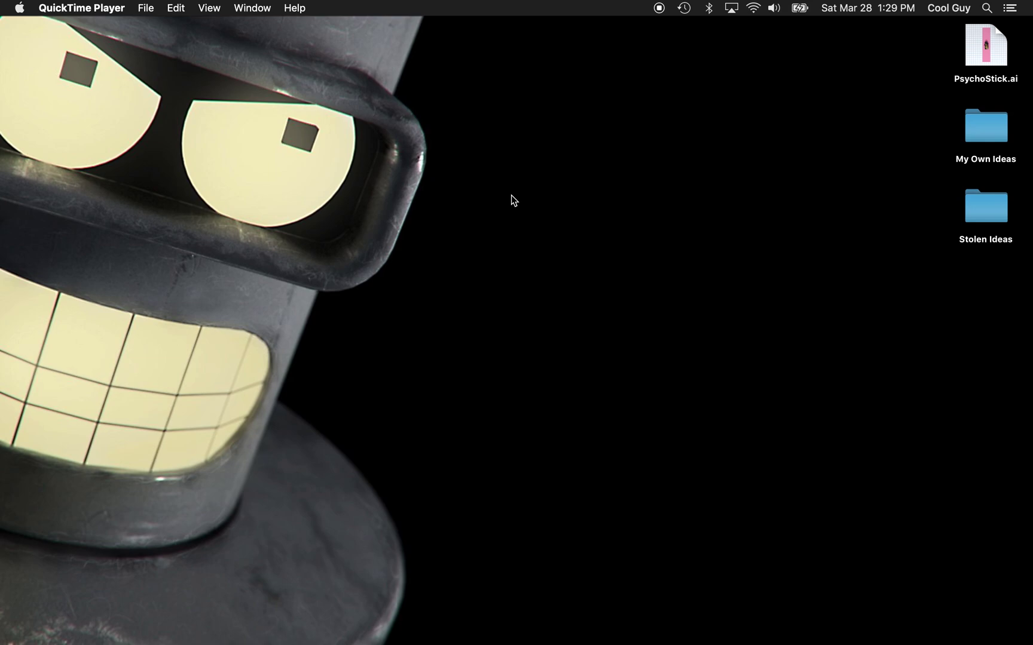
Switch from Finder to Adobe Illustrator
{"action": "key", "text": "super+Tab"}
{"action": "key", "text": "super+Tab"}
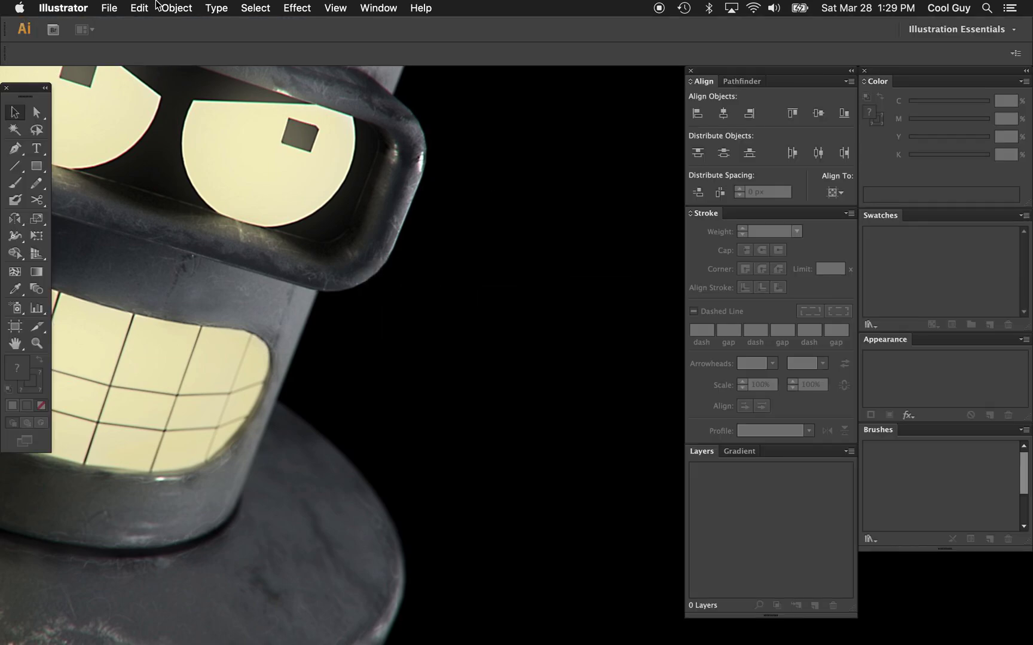
Create a 1500 × 1500 px document named Skate GRaphic and zoom out to the whole artboard
{"action": "left_click", "coordinate": [107, 10]}
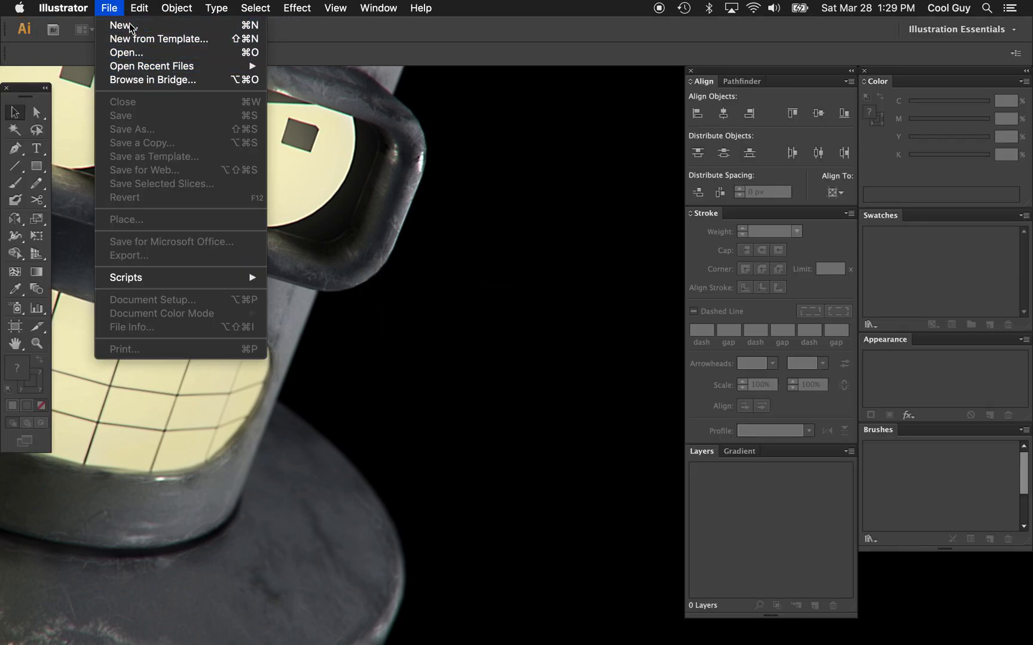
{"action": "left_click", "coordinate": [113, 23]}
{"action": "type", "text": "Skate GRaphic"}
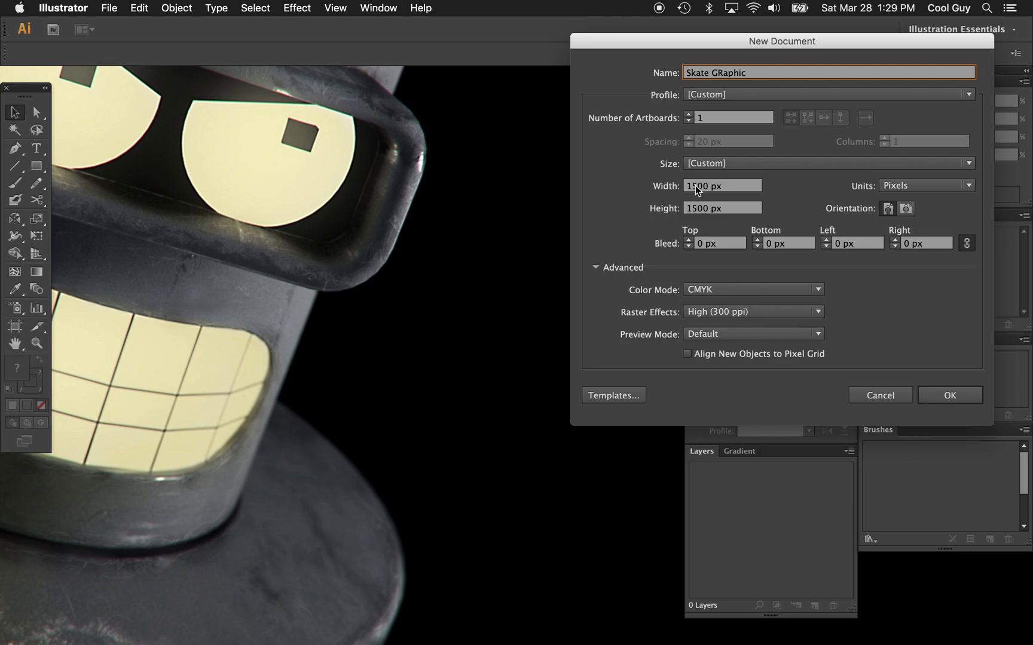
{"action": "left_click", "coordinate": [942, 396]}
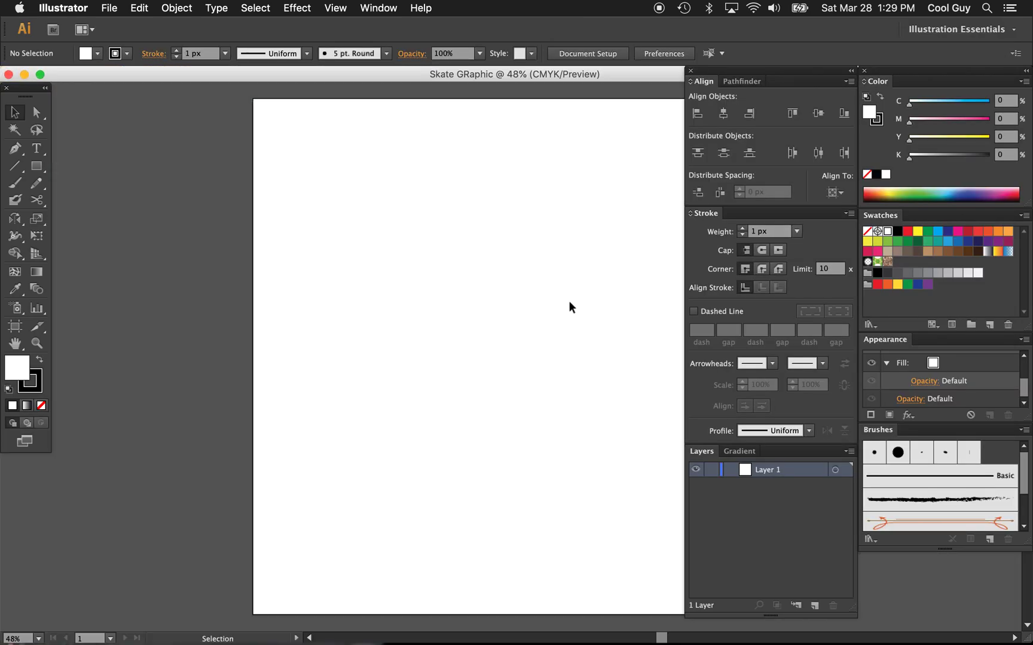
{"action": "scroll", "coordinate": [528, 304], "scroll_direction": "right", "scroll_amount": 5}
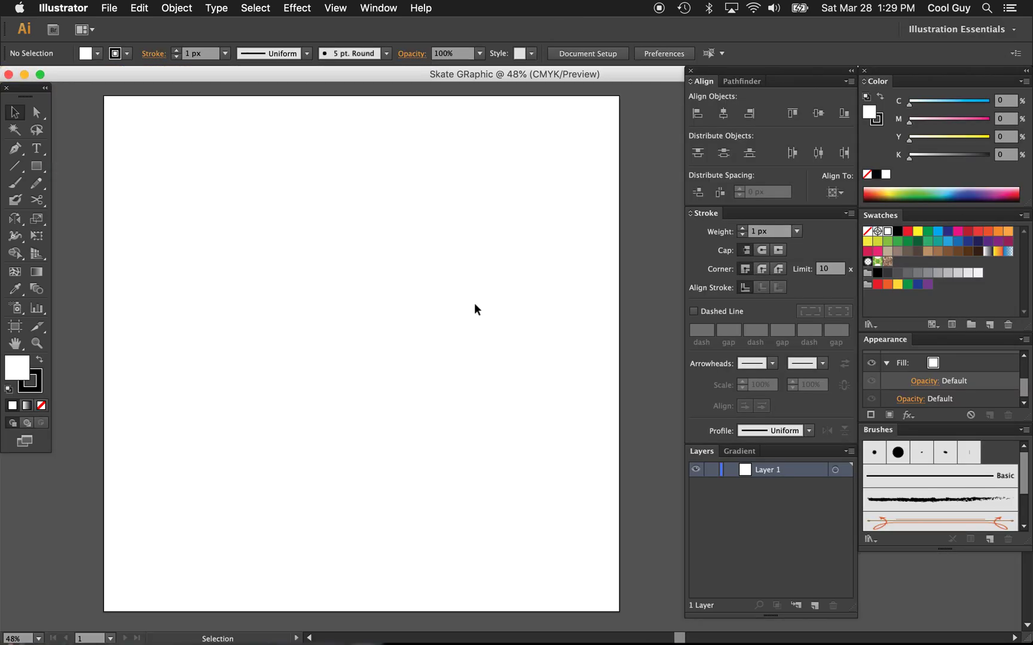
{"action": "key", "text": "z"}
{"action": "left_click", "coordinate": [474, 306], "text": "alt"}
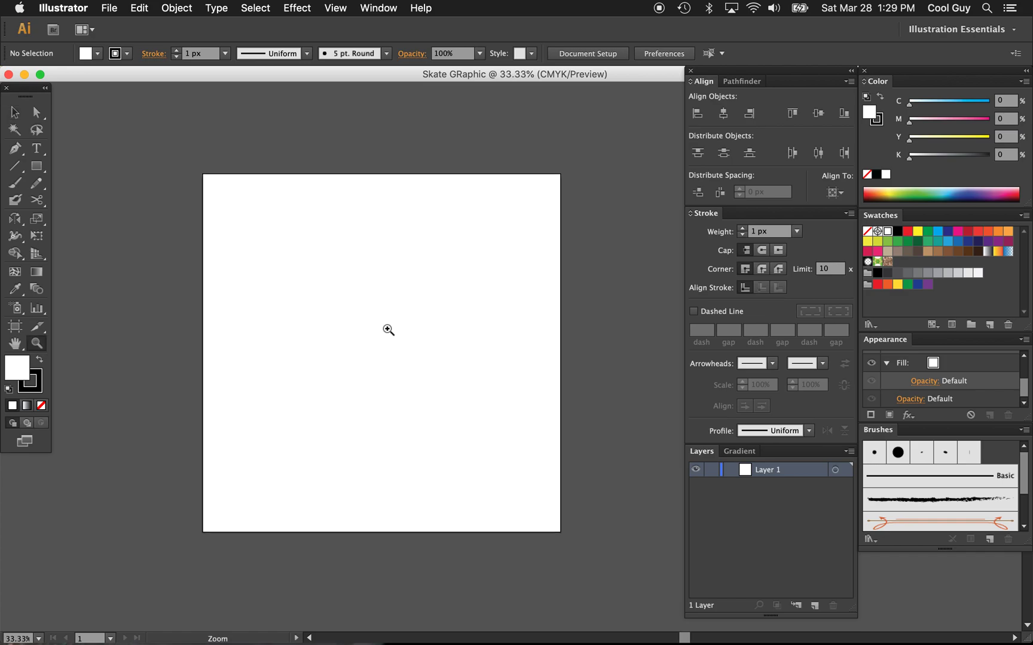
{"action": "key", "text": "v"}
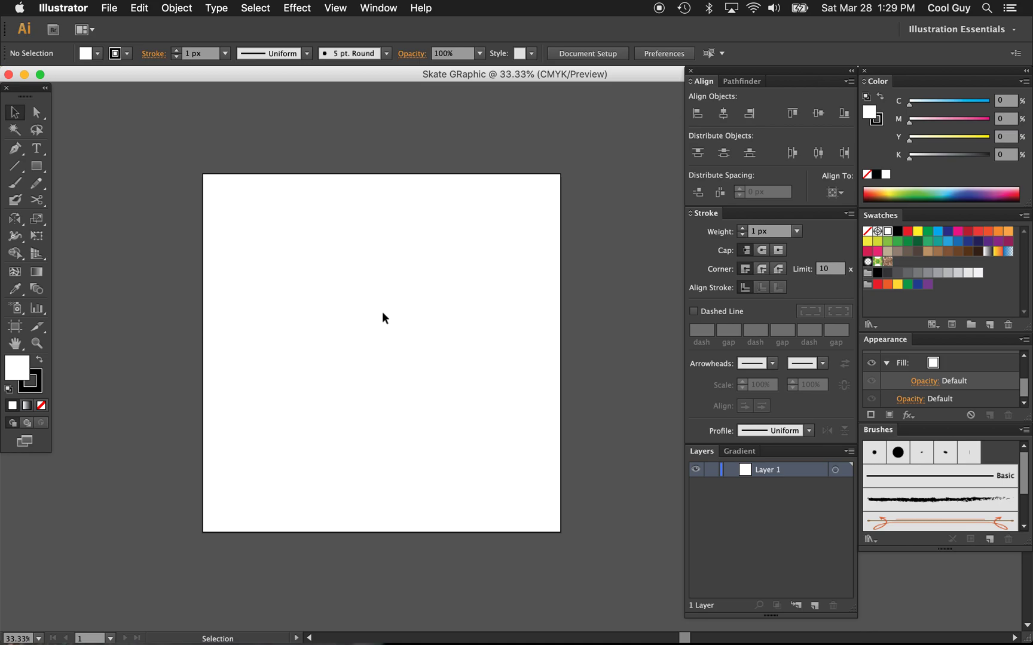
Launch the Brave browser from Spotlight search
{"action": "key", "text": "super+space"}
{"action": "type", "text": "brave"}
{"action": "key", "text": "Return"}
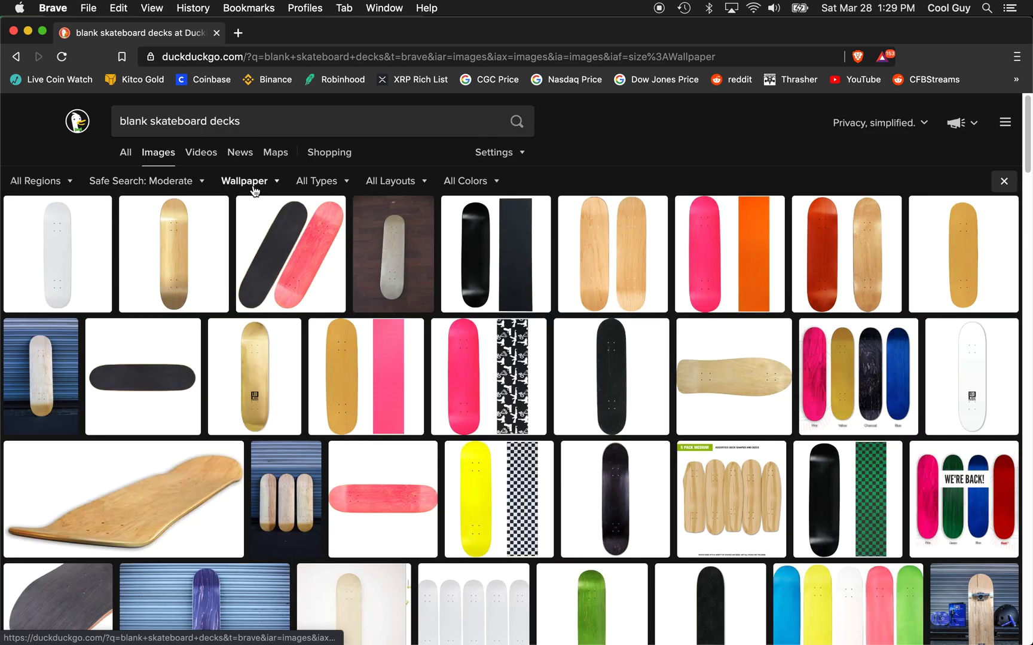
Save the first blank skateboard deck image full-size as blankboard.jpeg, then return to Illustrator
{"action": "mouse_move", "coordinate": [88, 229]}
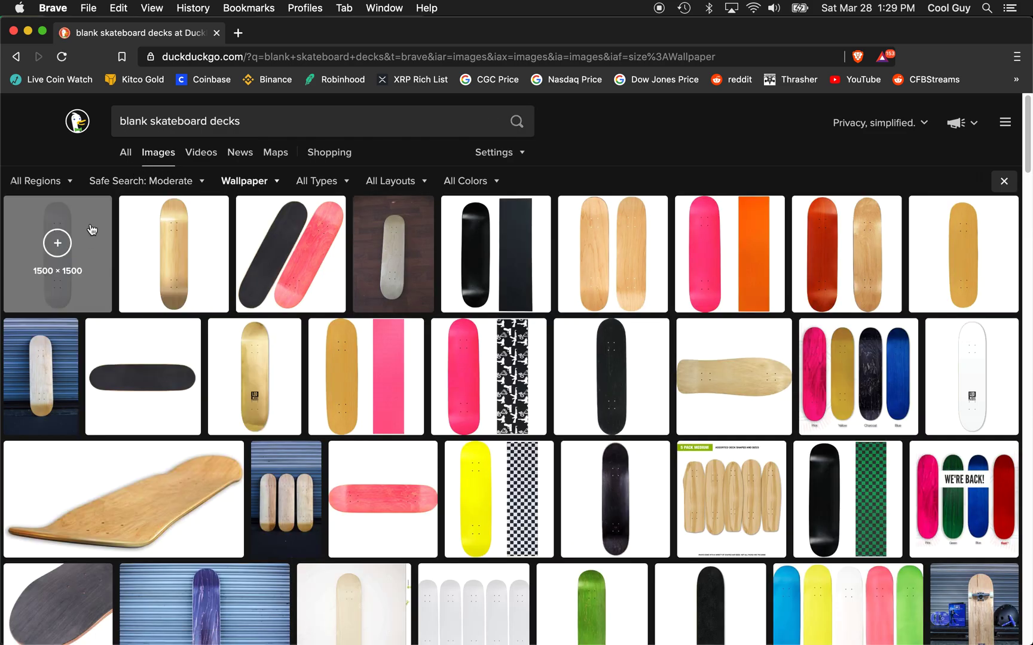
{"action": "left_click", "coordinate": [91, 229]}
{"action": "left_click", "coordinate": [442, 350]}
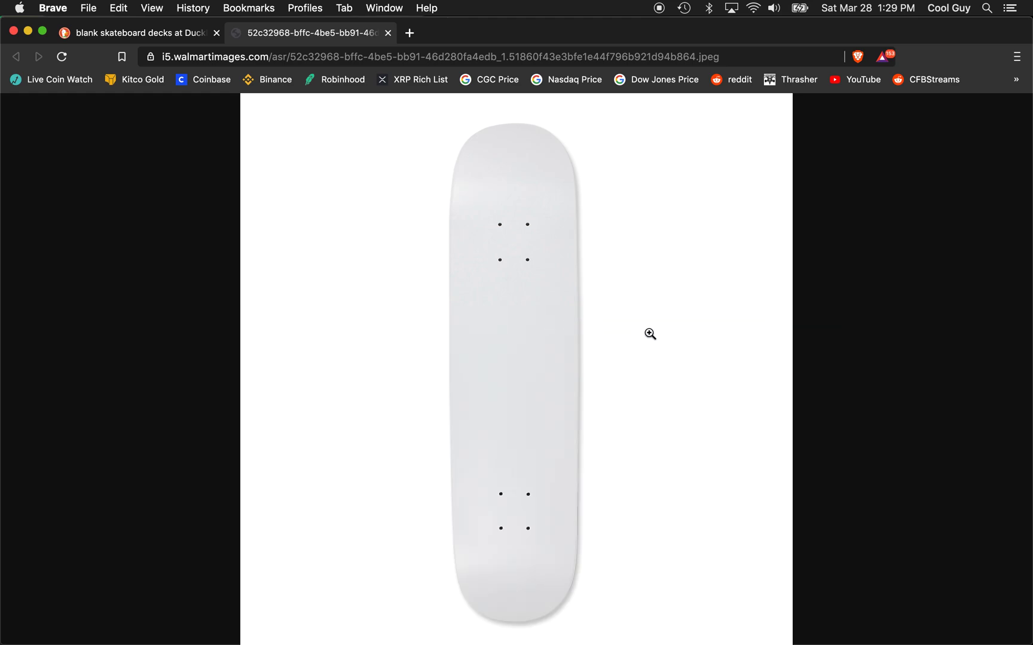
{"action": "right_click", "coordinate": [650, 334]}
{"action": "left_click", "coordinate": [661, 352]}
{"action": "type", "text": "blankboar"}
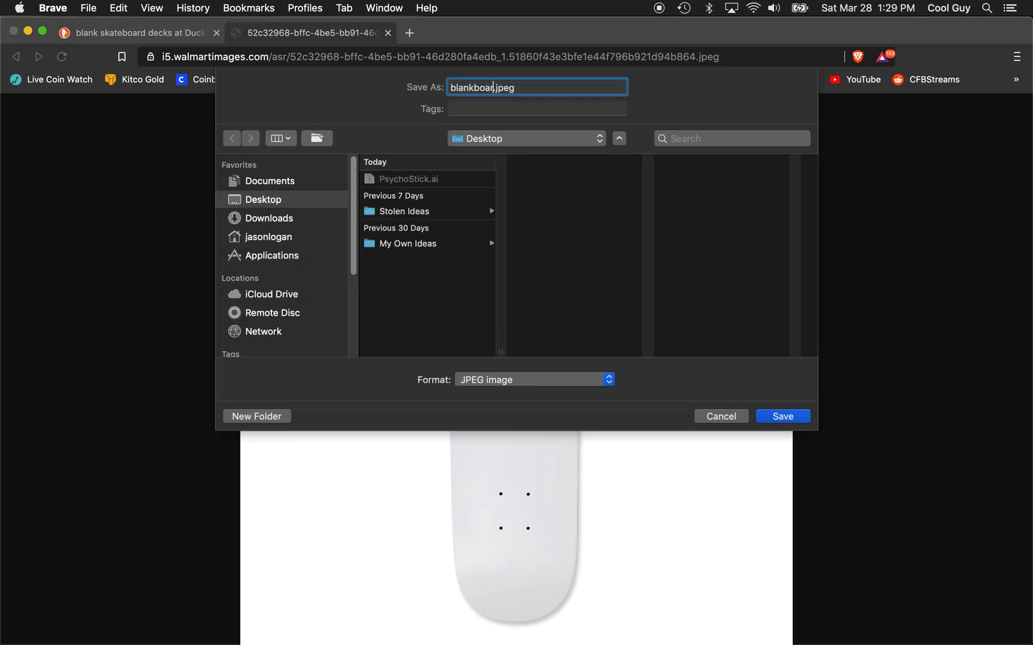
{"action": "type", "text": "d"}
{"action": "key", "text": "Return"}
{"action": "key", "text": "super+Tab"}
{"action": "key", "text": "super+Tab"}
{"action": "key", "text": "super+Tab"}
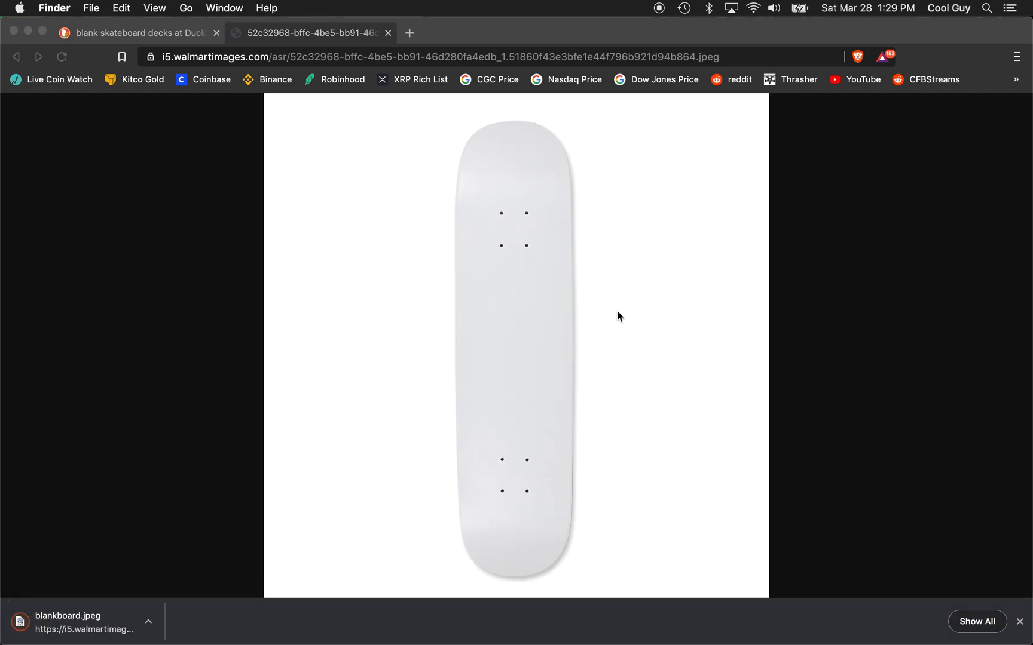
{"action": "key", "text": "super+Tab"}
{"action": "key", "text": "super+Tab"}
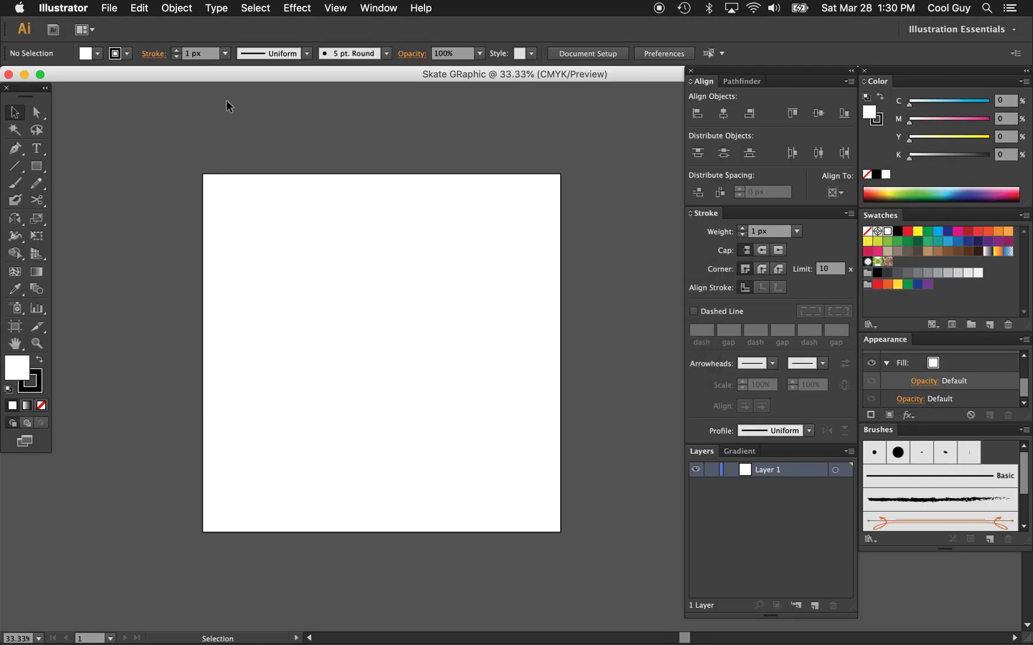
Place blankboard.jpeg from the Desktop into the Skate GRaphic document
{"action": "left_click", "coordinate": [109, 12]}
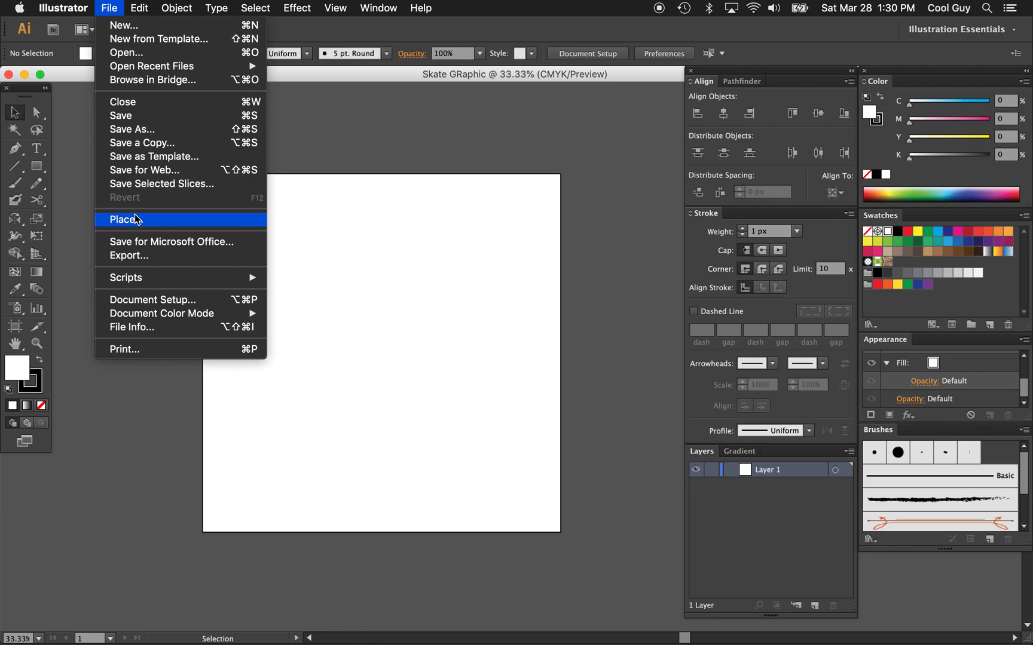
{"action": "left_click", "coordinate": [169, 219]}
{"action": "left_click", "coordinate": [423, 147]}
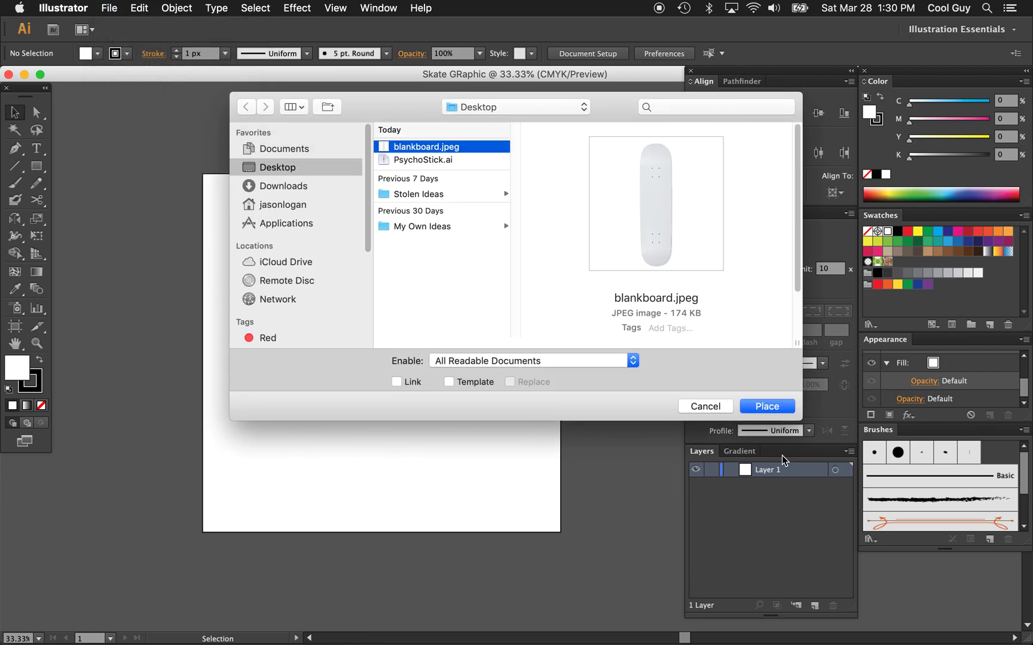
{"action": "left_click", "coordinate": [768, 406]}
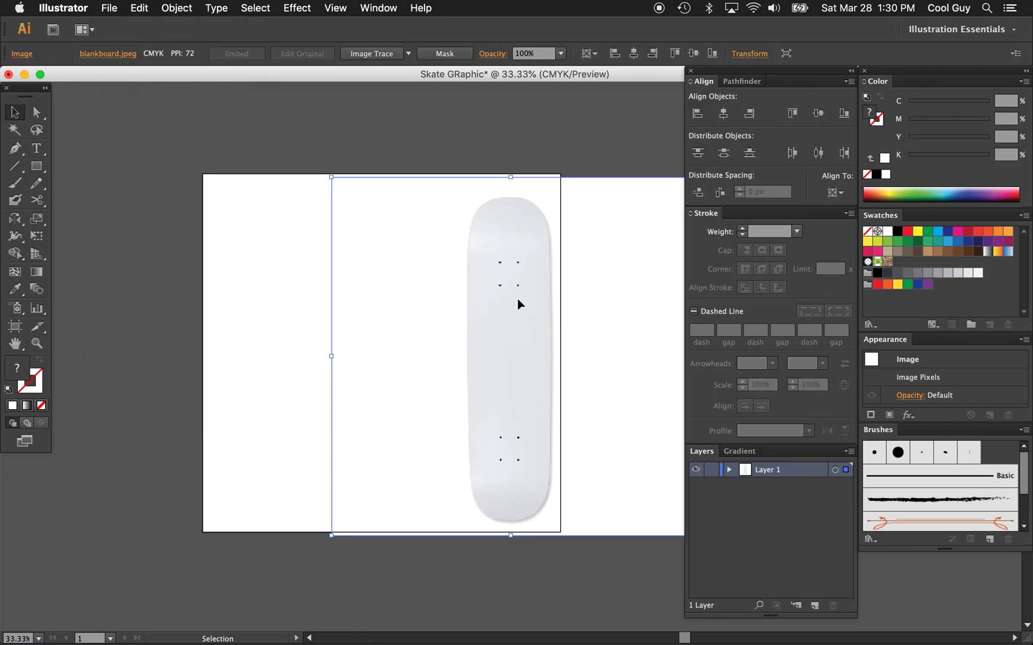
Centre the deck image horizontally and vertically on the artboard, undoing a stray move
{"action": "left_click", "coordinate": [723, 113]}
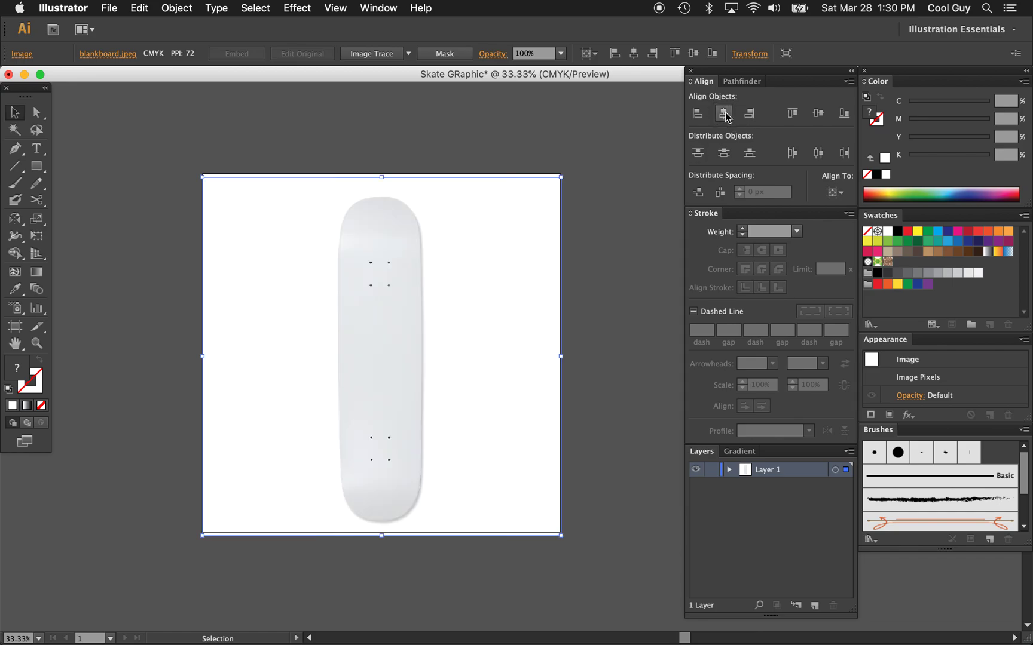
{"action": "left_click", "coordinate": [818, 113]}
{"action": "left_click", "coordinate": [546, 135]}
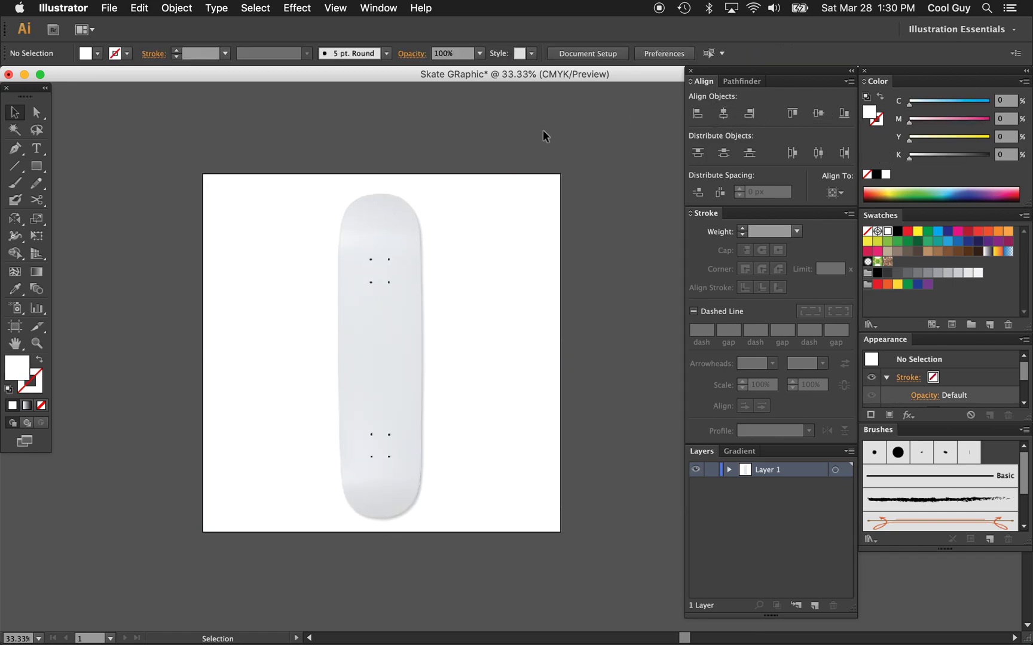
{"action": "scroll", "coordinate": [490, 203], "scroll_direction": "left", "scroll_amount": 1}
{"action": "left_click", "coordinate": [473, 235]}
{"action": "left_click_drag", "start_coordinate": [473, 235], "coordinate": [445, 254]}
{"action": "key", "text": "super+z"}
{"action": "key", "text": "super+z"}
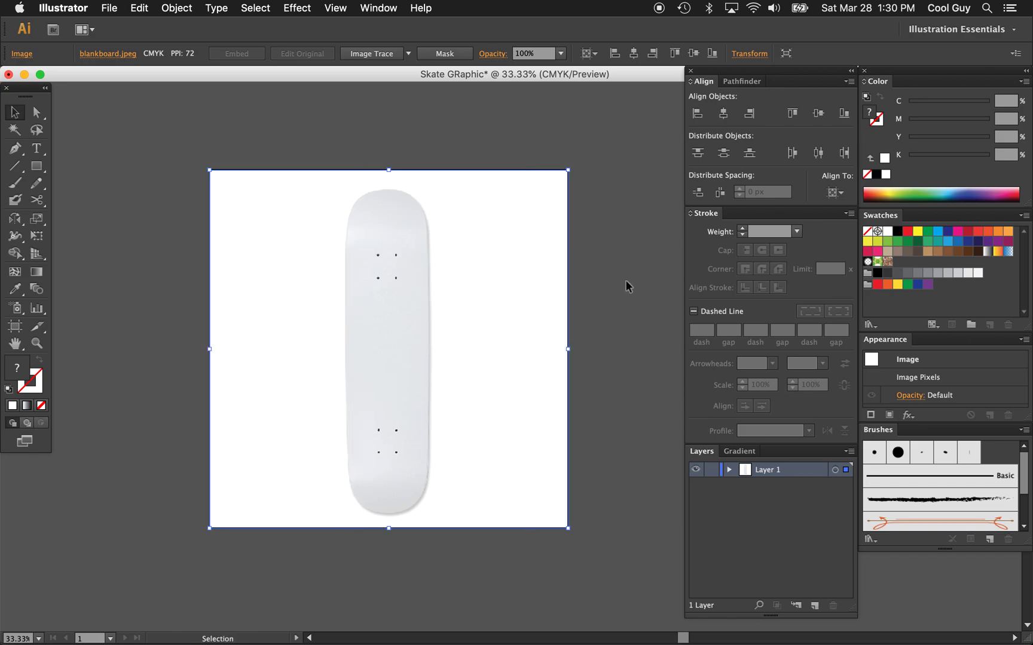
{"action": "left_click", "coordinate": [622, 328]}
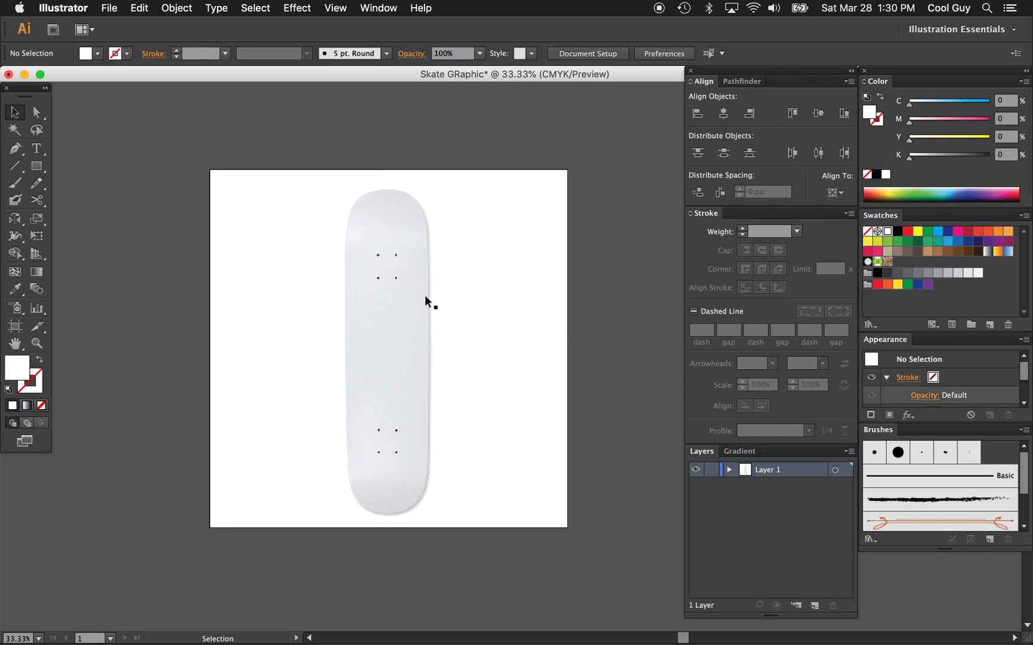
Rename Layer 1 to Board in the Layers panel
{"action": "double_click", "coordinate": [771, 471]}
{"action": "type", "text": "Board"}
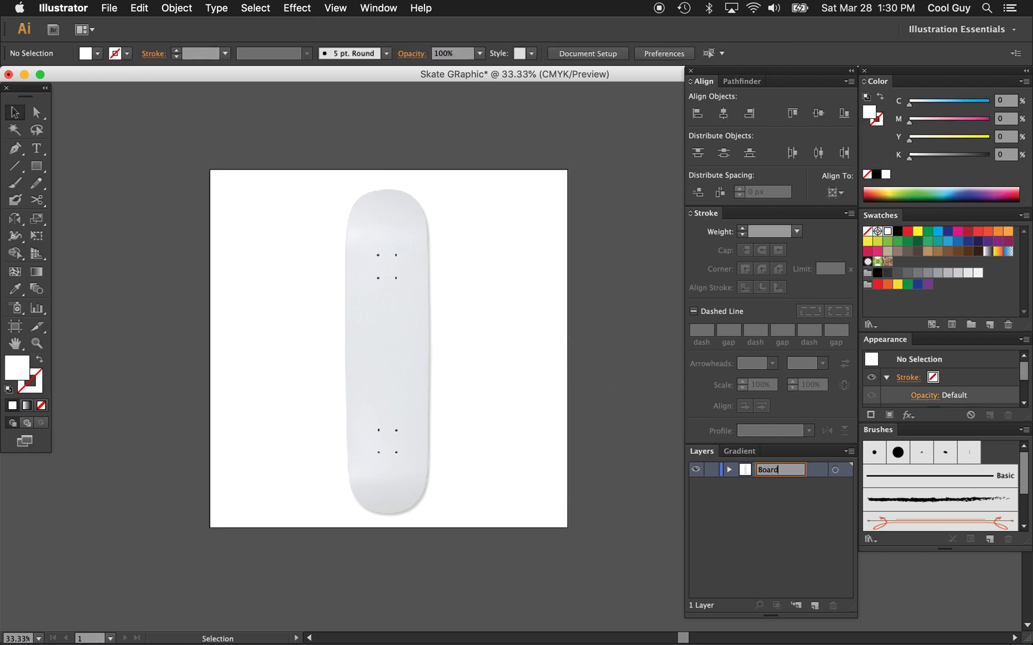
{"action": "key", "text": "Return"}
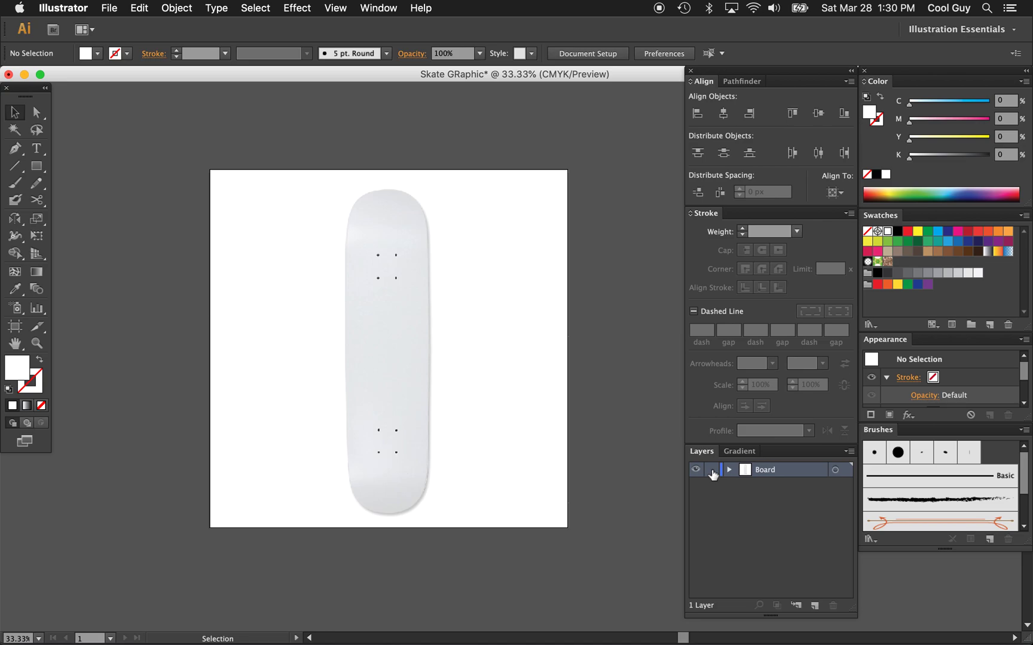
{"action": "key", "text": "p"}
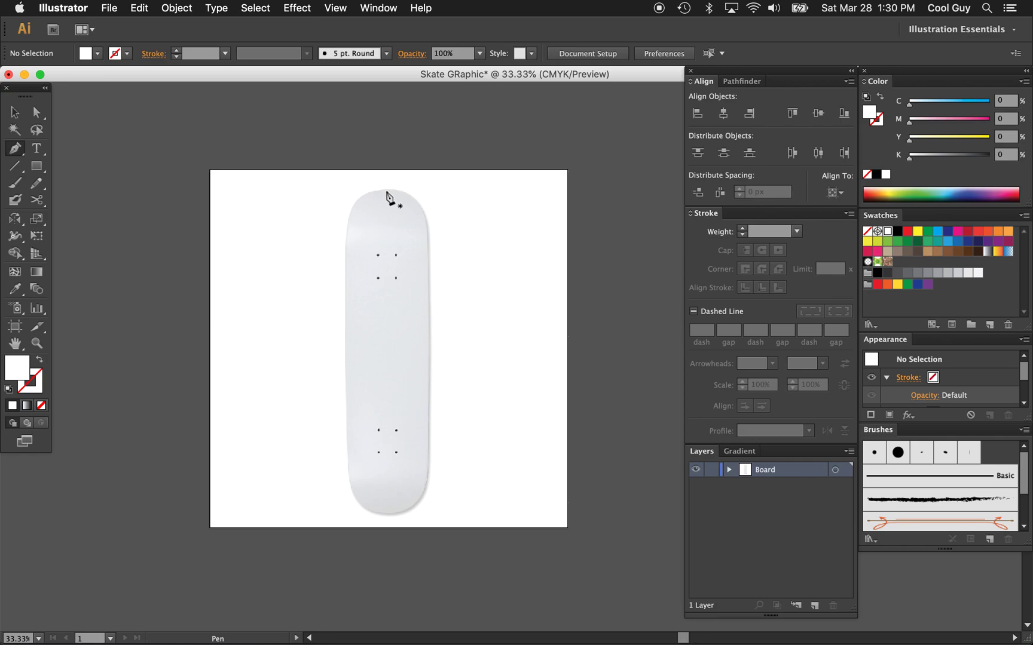
Trace the deck's rounded edge with smooth Pen anchors, closing the path at the top centre
{"action": "left_click_drag", "start_coordinate": [386, 190], "coordinate": [421, 191]}
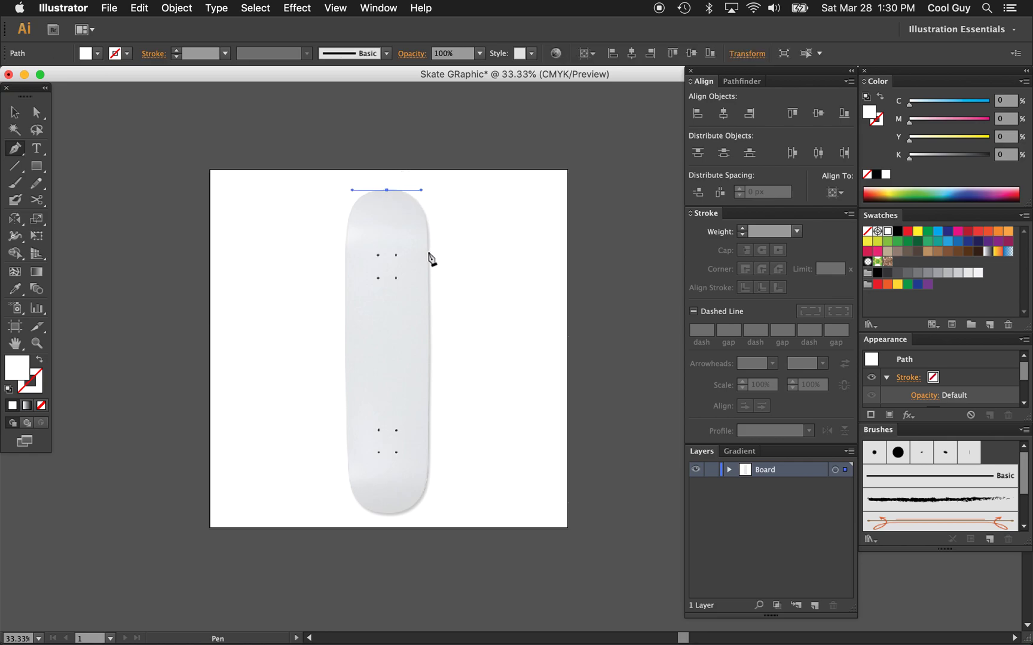
{"action": "left_click_drag", "start_coordinate": [428, 252], "coordinate": [426, 285]}
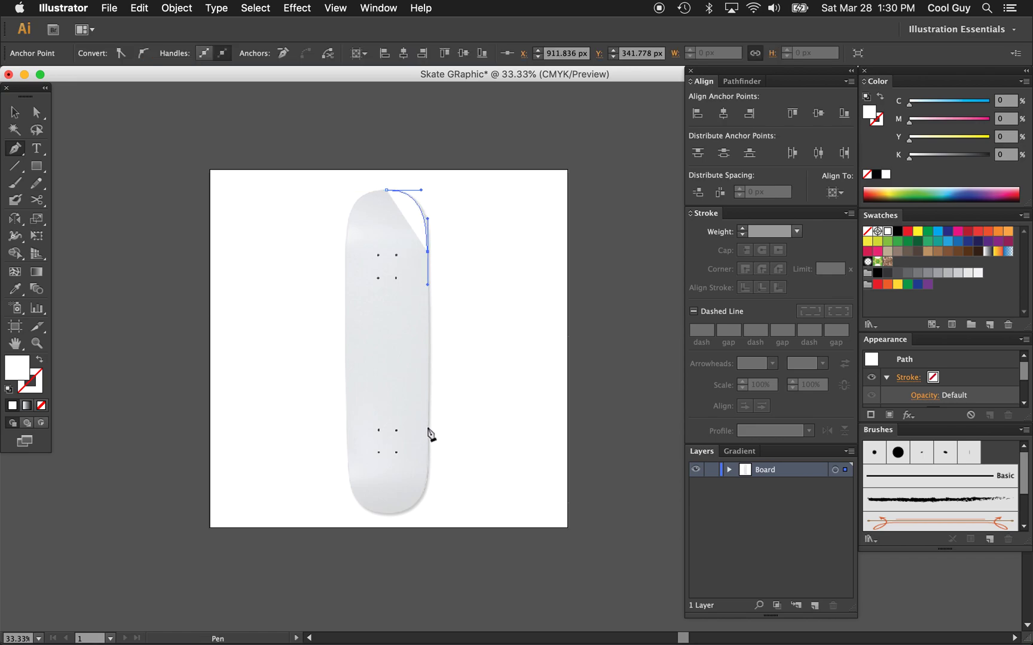
{"action": "left_click_drag", "start_coordinate": [428, 429], "coordinate": [430, 463]}
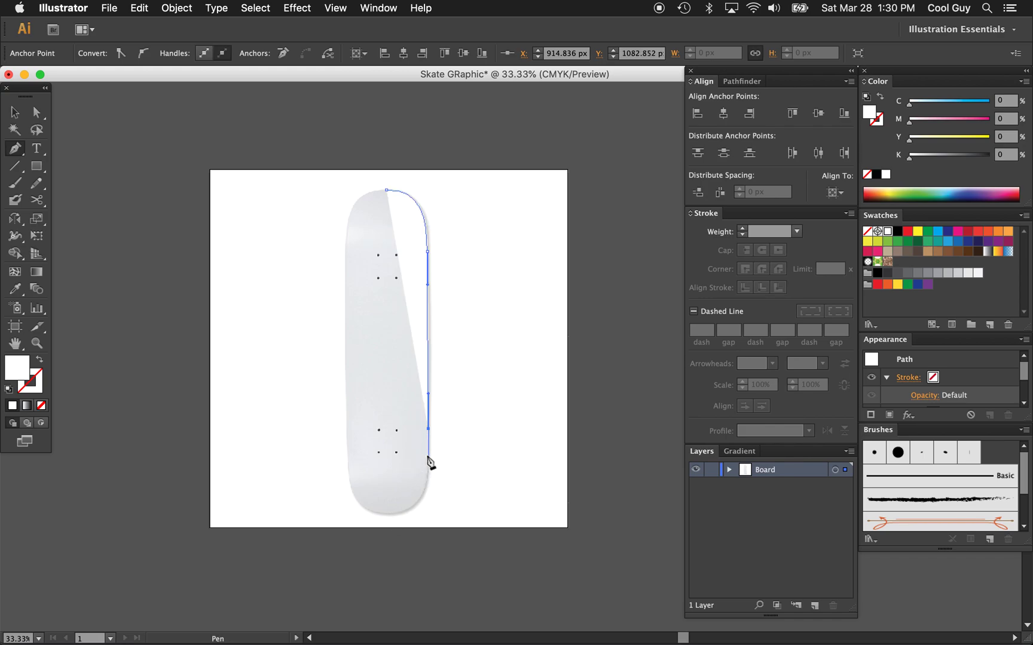
{"action": "key", "text": "ctrl+z"}
{"action": "left_click_drag", "start_coordinate": [428, 452], "coordinate": [428, 487]}
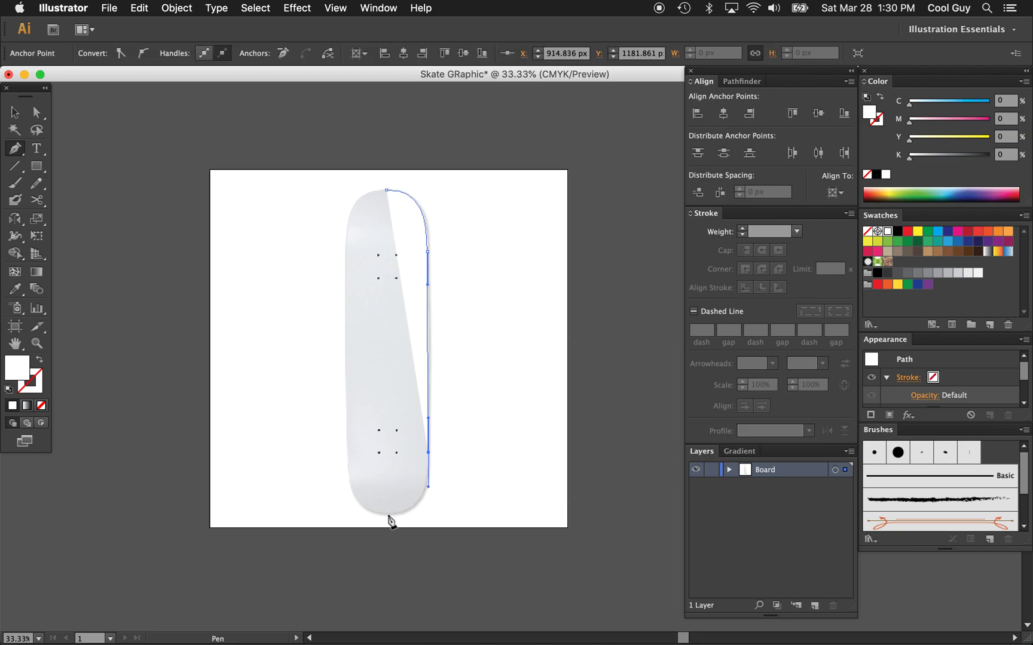
{"action": "left_click_drag", "start_coordinate": [388, 515], "coordinate": [351, 514]}
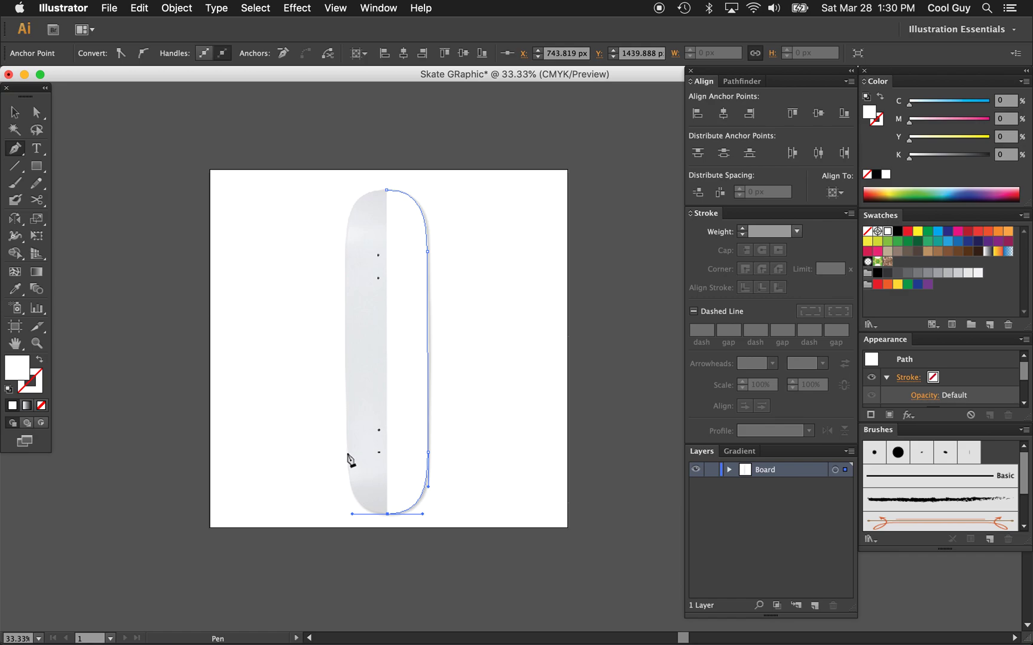
{"action": "left_click_drag", "start_coordinate": [348, 453], "coordinate": [347, 428]}
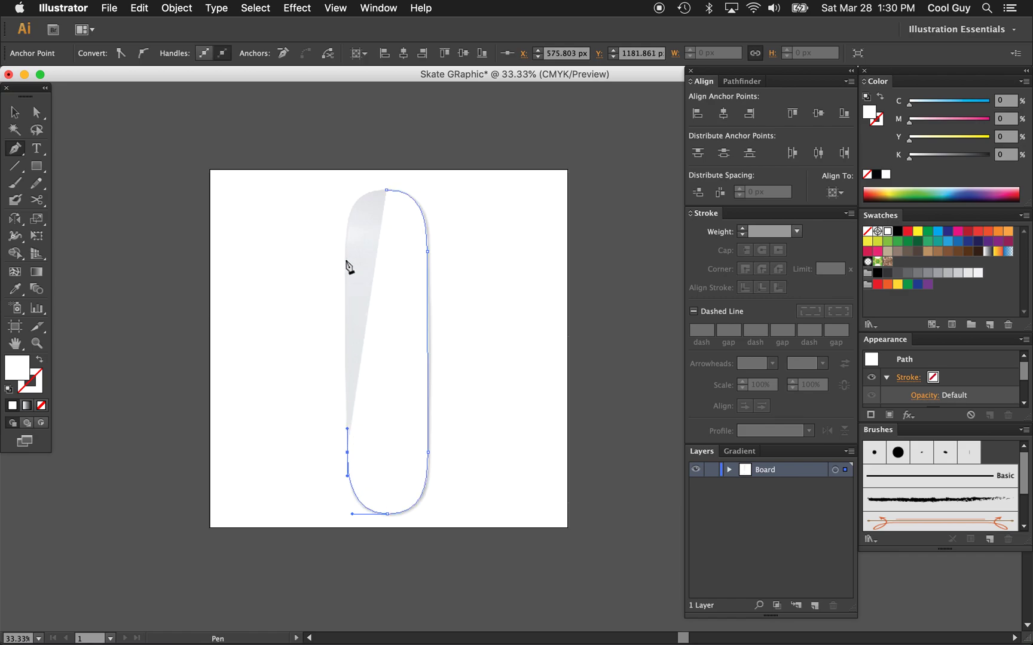
{"action": "left_click_drag", "start_coordinate": [345, 263], "coordinate": [345, 232]}
{"action": "left_click_drag", "start_coordinate": [387, 191], "coordinate": [427, 190]}
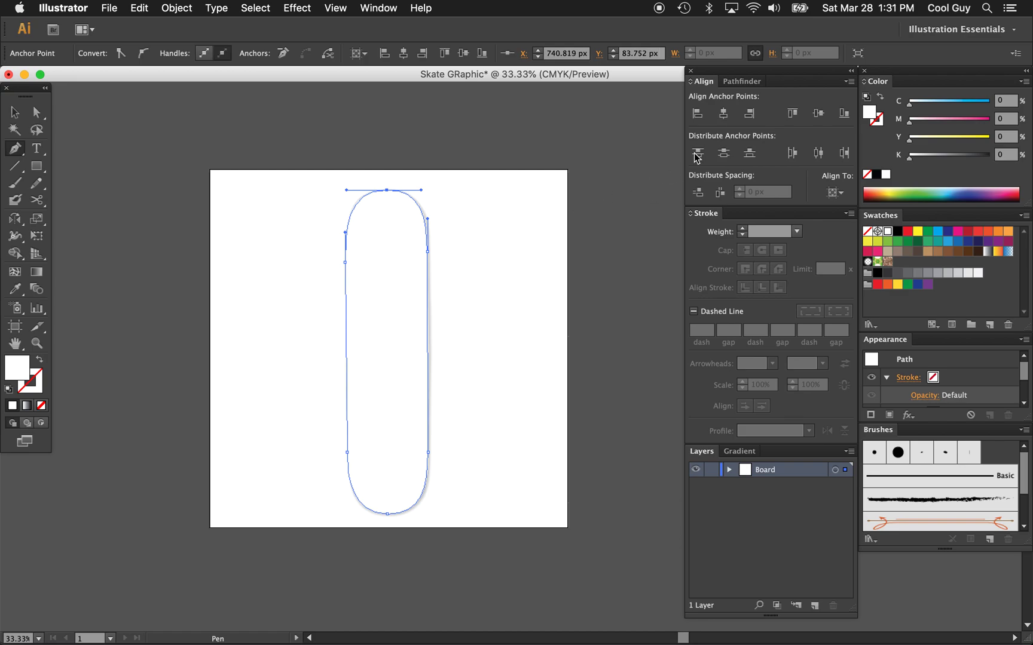
Give the outline a magenta 4 px stroke with no fill
{"action": "left_click", "coordinate": [15, 112]}
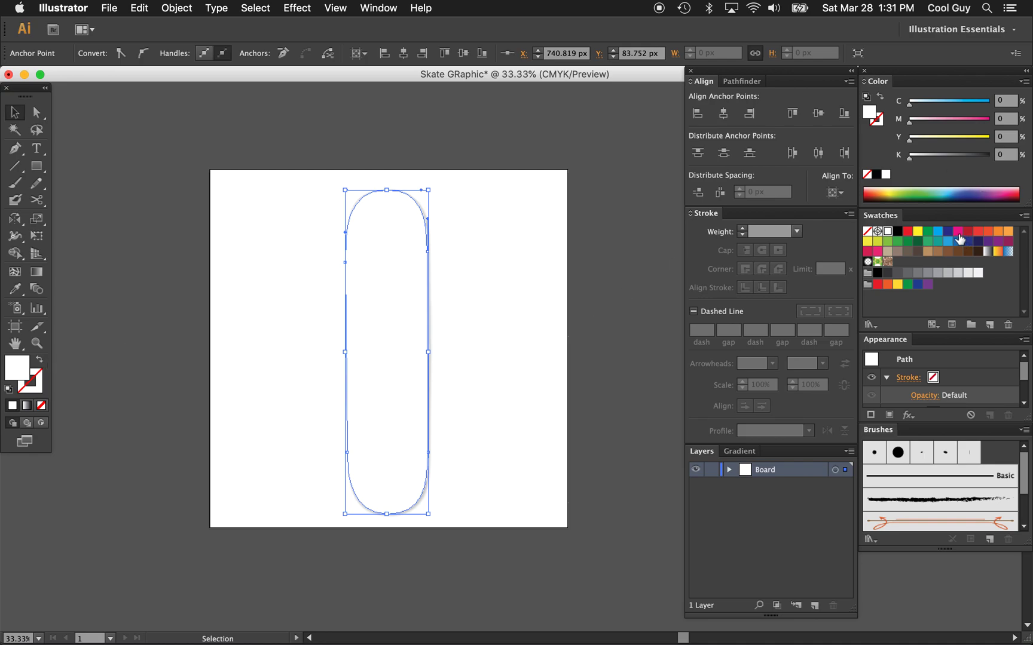
{"action": "left_click", "coordinate": [958, 233]}
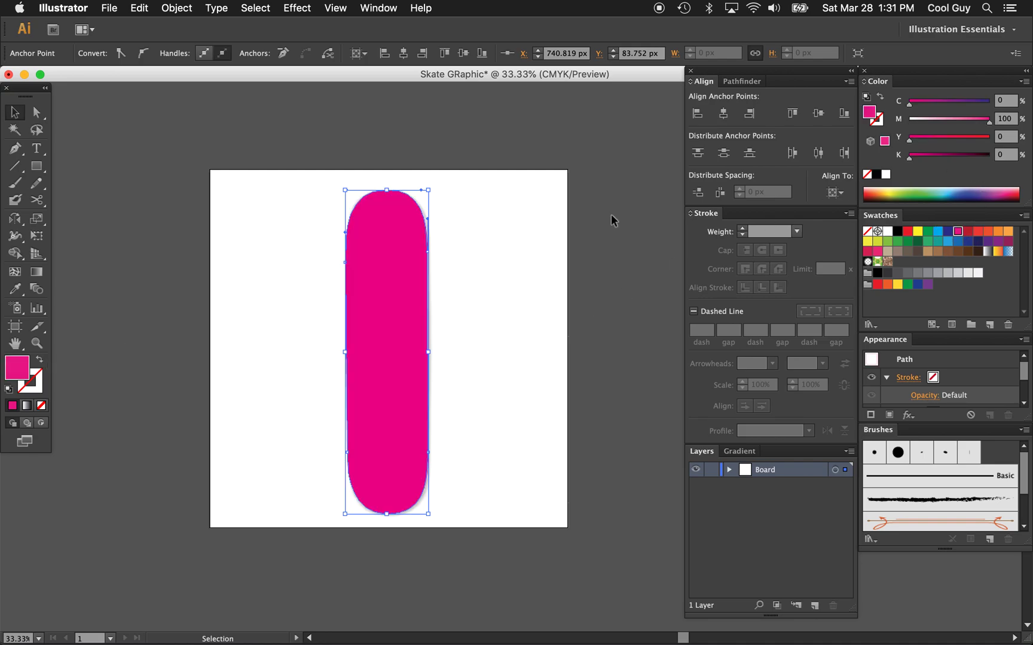
{"action": "left_click", "coordinate": [39, 362]}
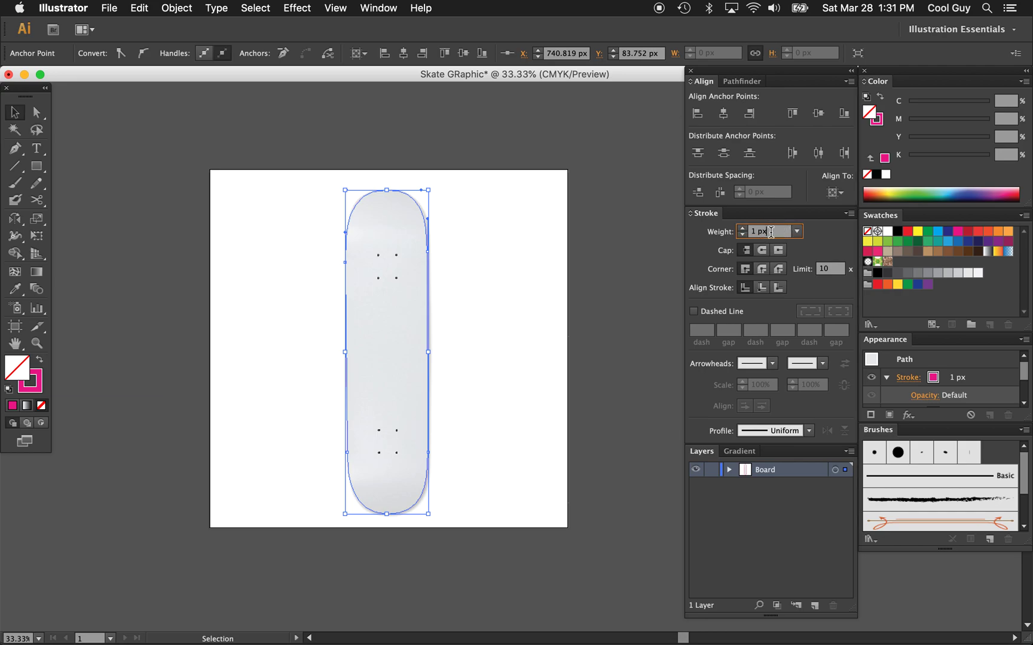
{"action": "left_click", "coordinate": [743, 229]}
{"action": "left_click", "coordinate": [744, 231]}
{"action": "left_click", "coordinate": [744, 232]}
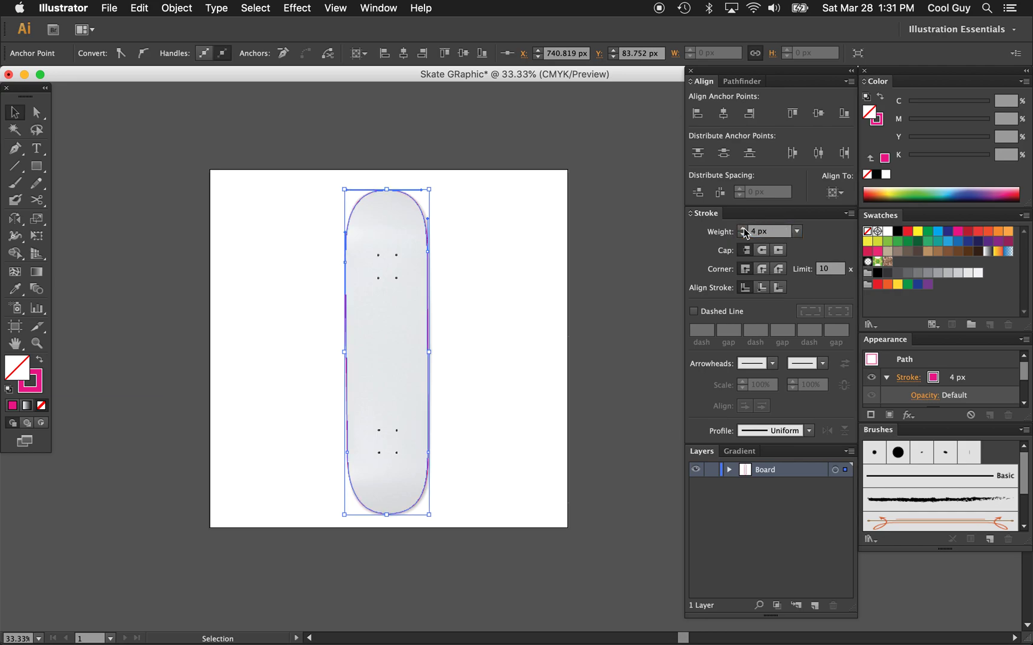
{"action": "left_click", "coordinate": [457, 352]}
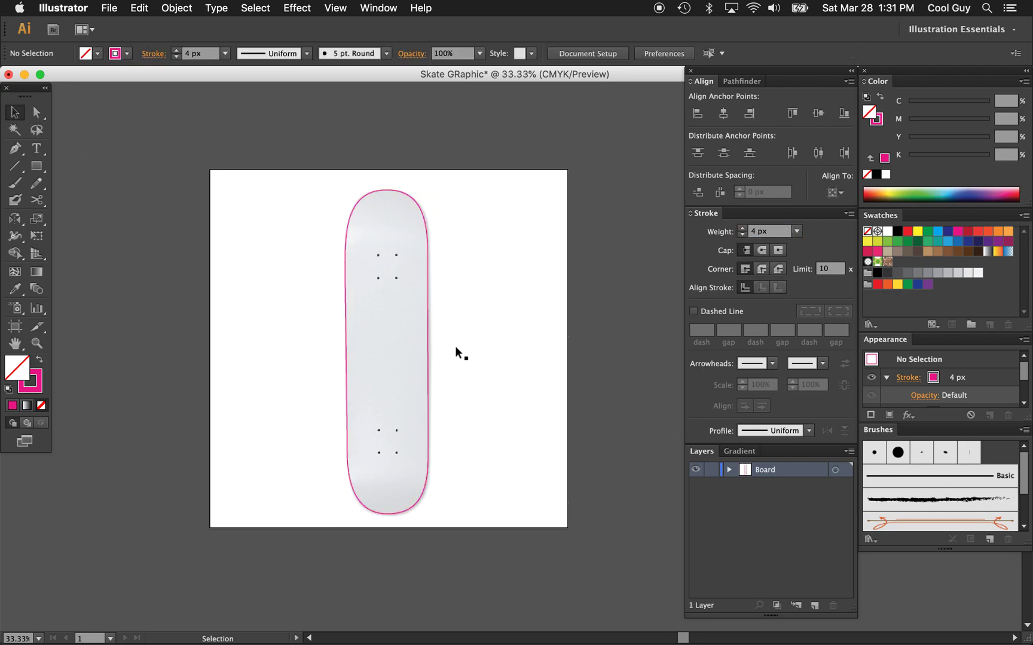
Zoom in on the board and select the magenta outline path
{"action": "key", "text": "z"}
{"action": "left_click", "coordinate": [476, 353]}
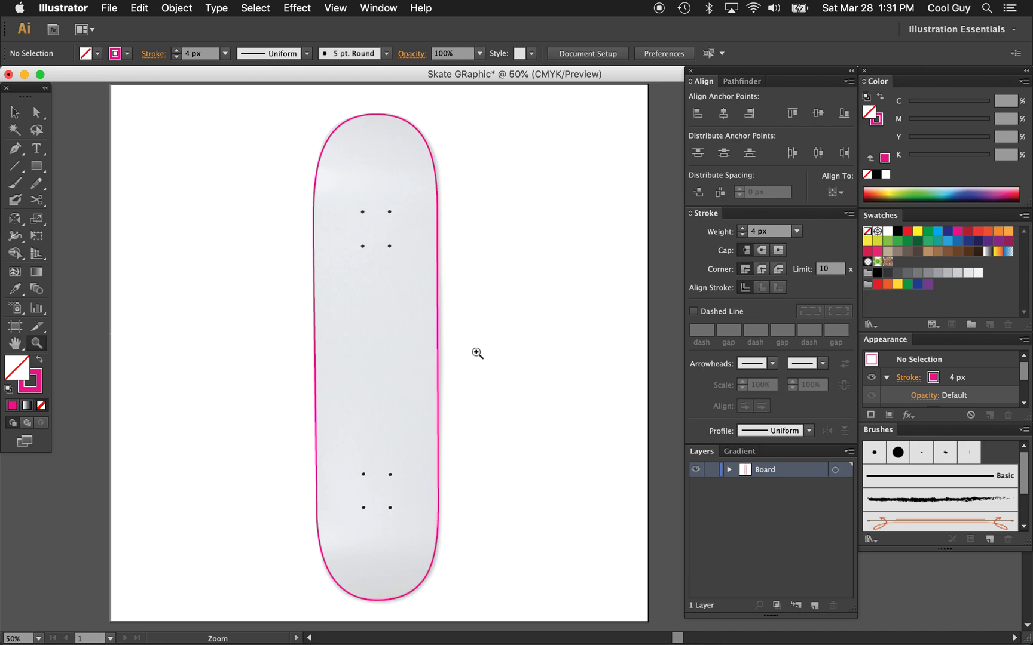
{"action": "key", "text": "v"}
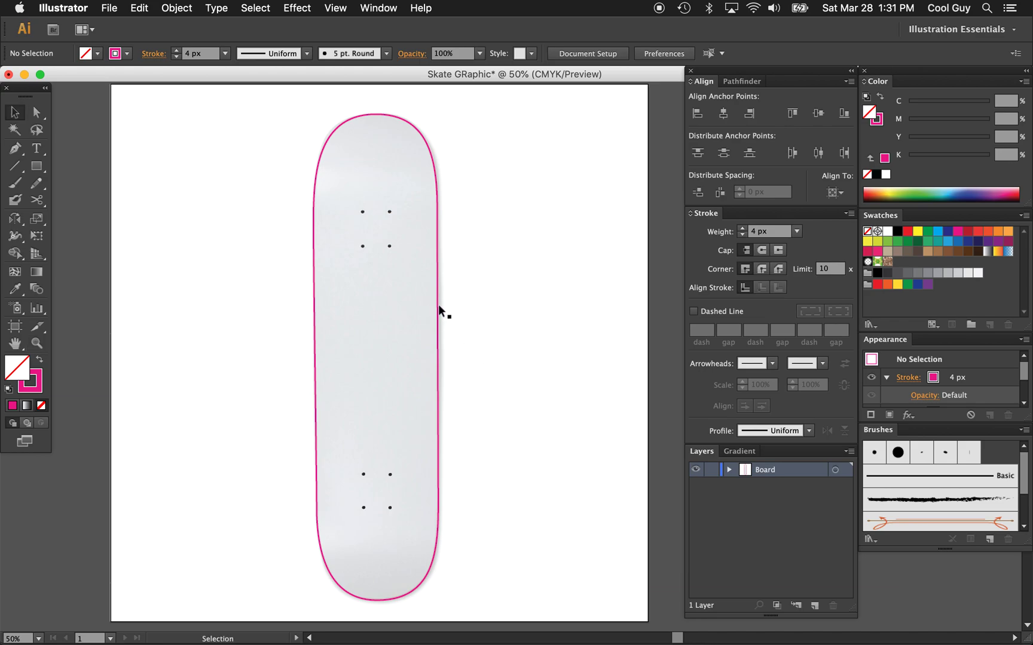
{"action": "left_click", "coordinate": [436, 308]}
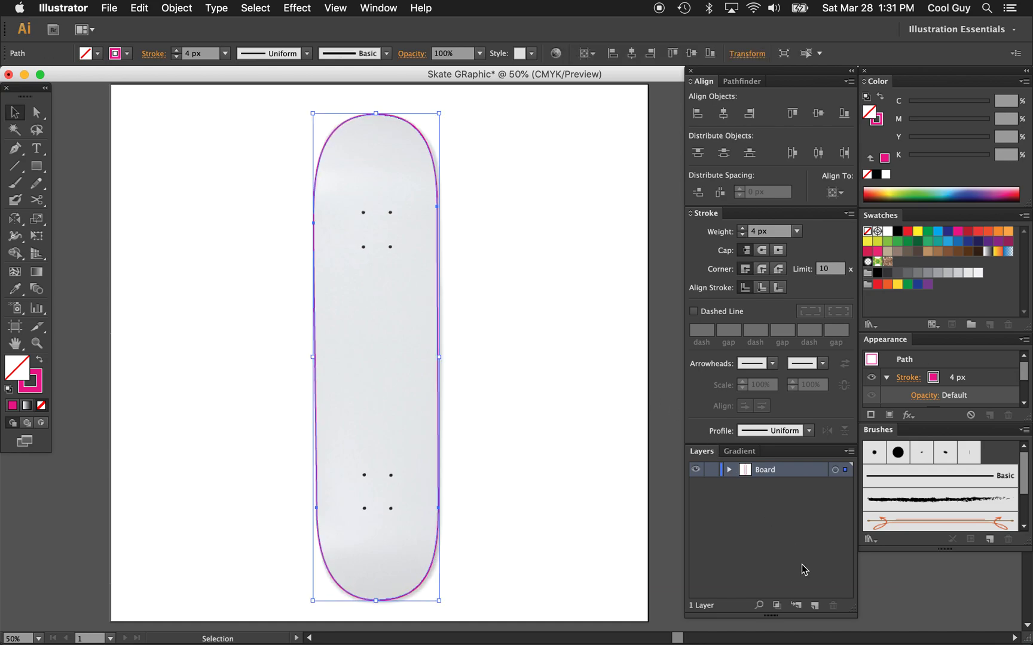
Add a new layer named Board Vector, locking and hiding the Board layer
{"action": "left_click", "coordinate": [814, 605]}
{"action": "left_click", "coordinate": [712, 486]}
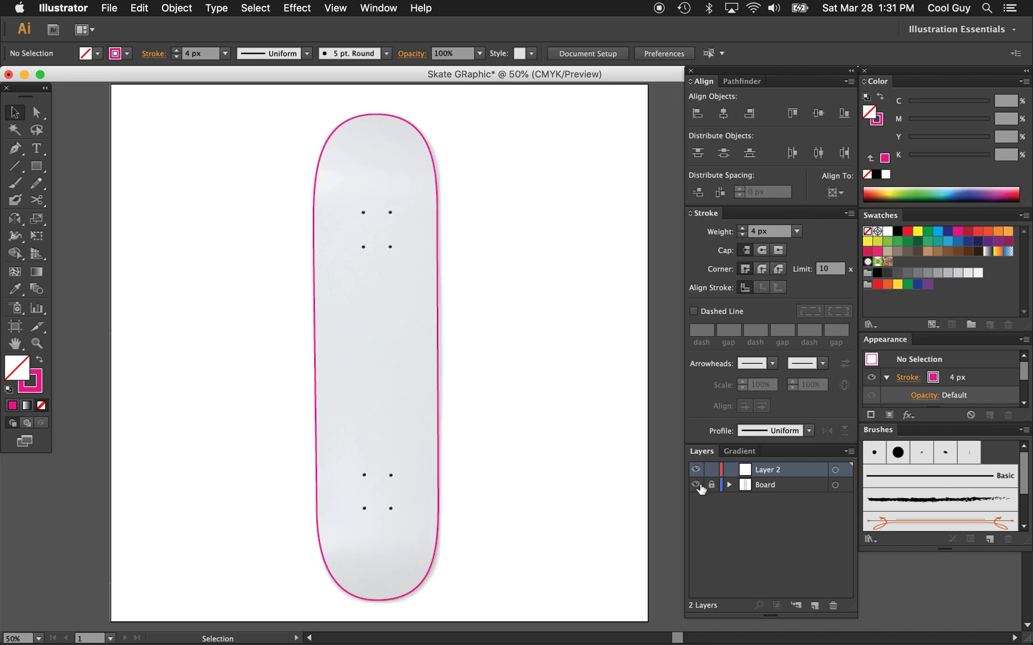
{"action": "left_click", "coordinate": [695, 485]}
{"action": "double_click", "coordinate": [768, 471]}
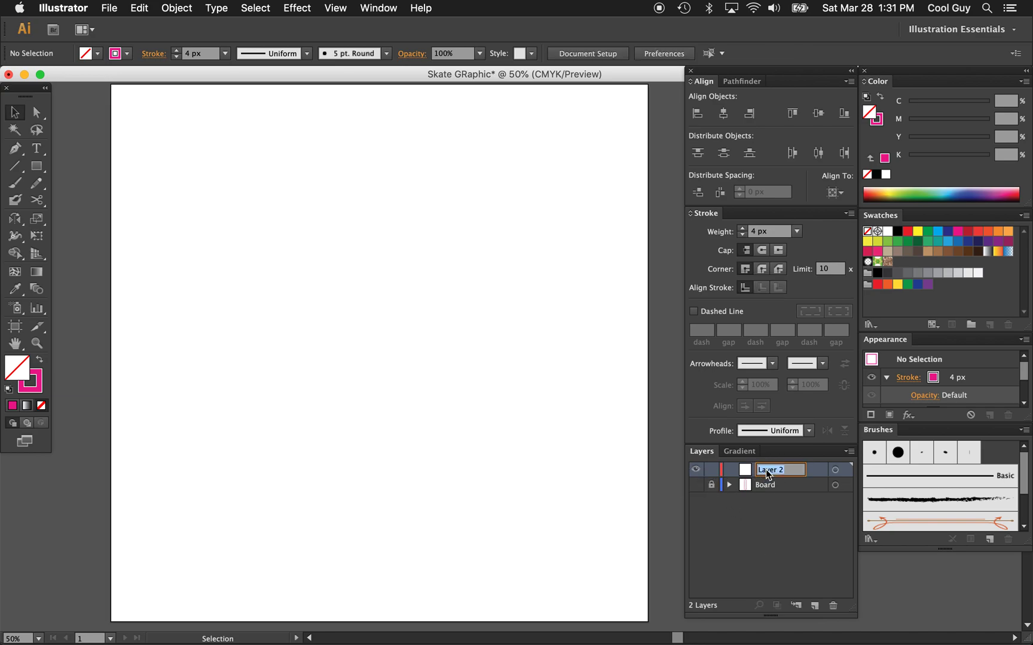
{"action": "type", "text": "Board Vector"}
{"action": "key", "text": "Return"}
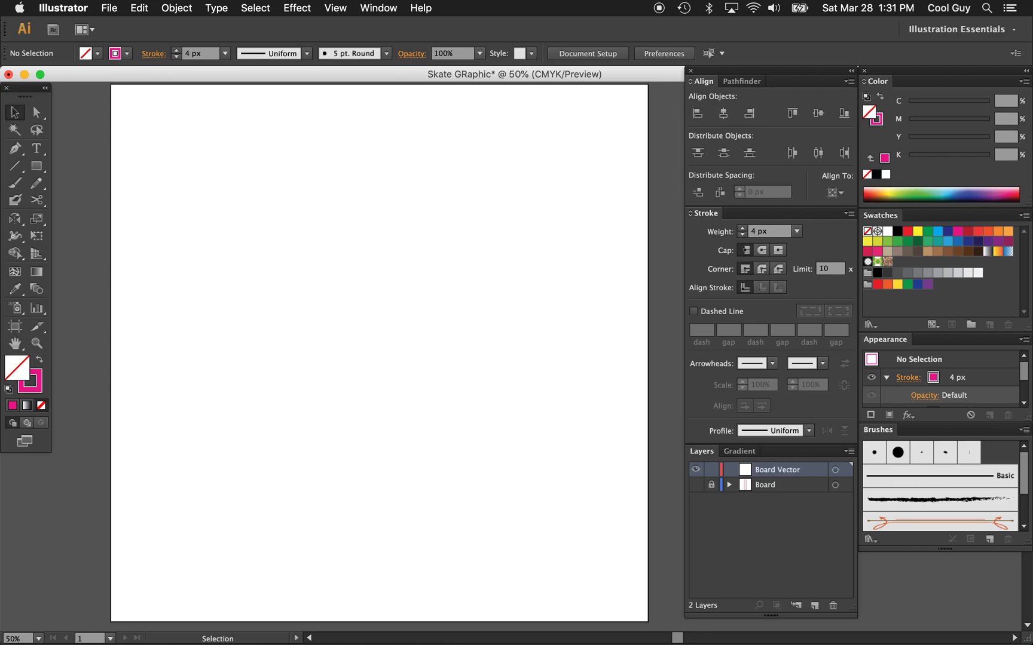
Paste the outline into Board Vector, then lock and hide that layer
{"action": "key", "text": "super+v"}
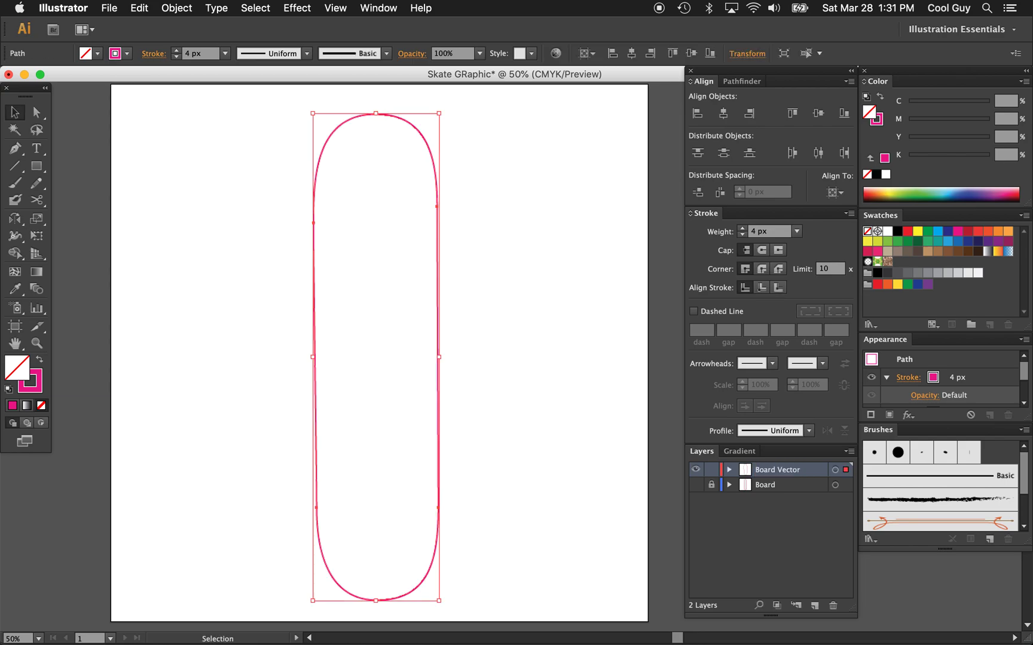
{"action": "left_click", "coordinate": [712, 470]}
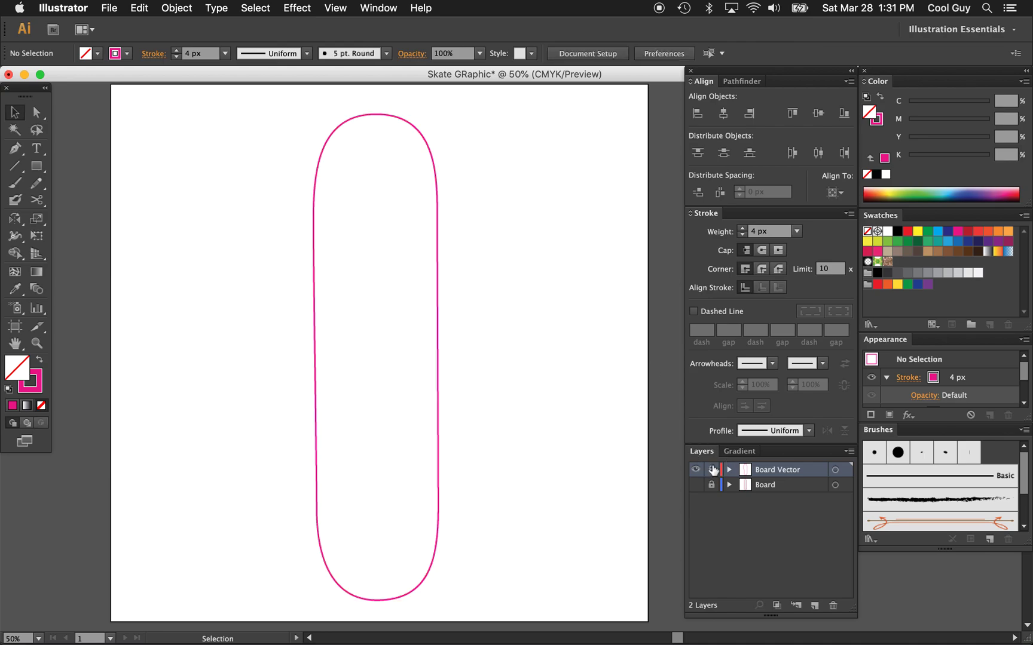
{"action": "left_click", "coordinate": [696, 471]}
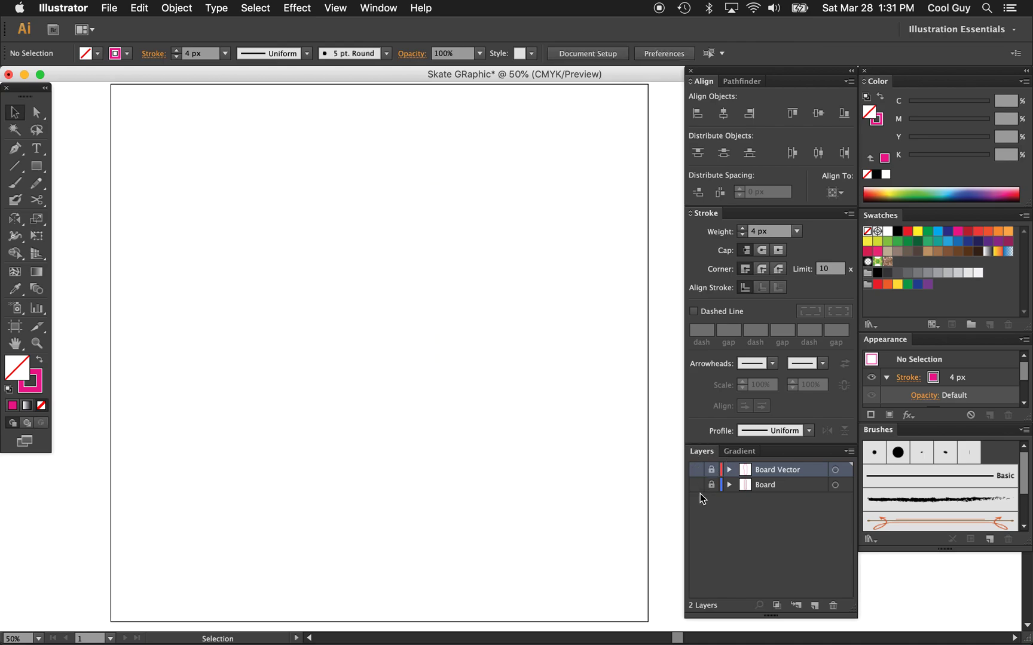
Show the Board layer, make it active, and restore the deck photo and outline after stray moves
{"action": "left_click", "coordinate": [696, 486]}
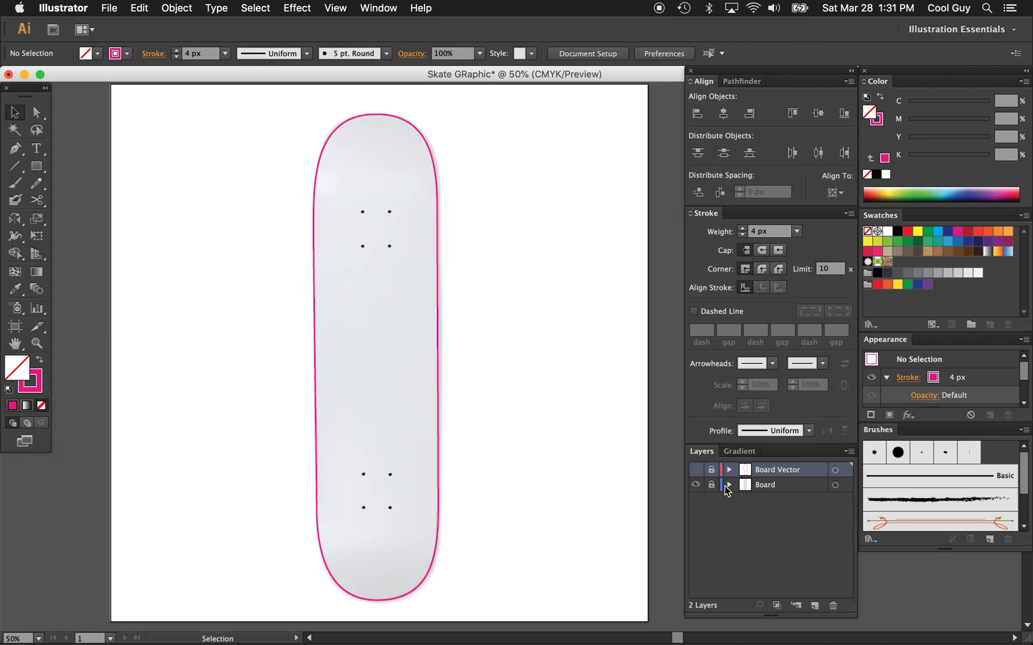
{"action": "left_click", "coordinate": [767, 486]}
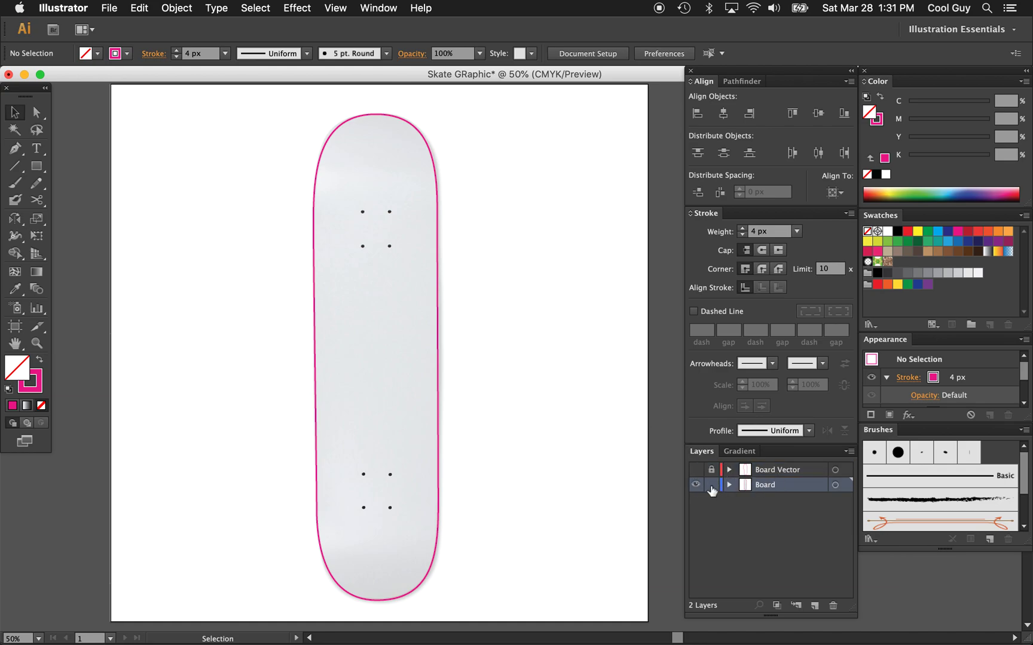
{"action": "scroll", "coordinate": [484, 153], "scroll_direction": "up", "scroll_amount": 3}
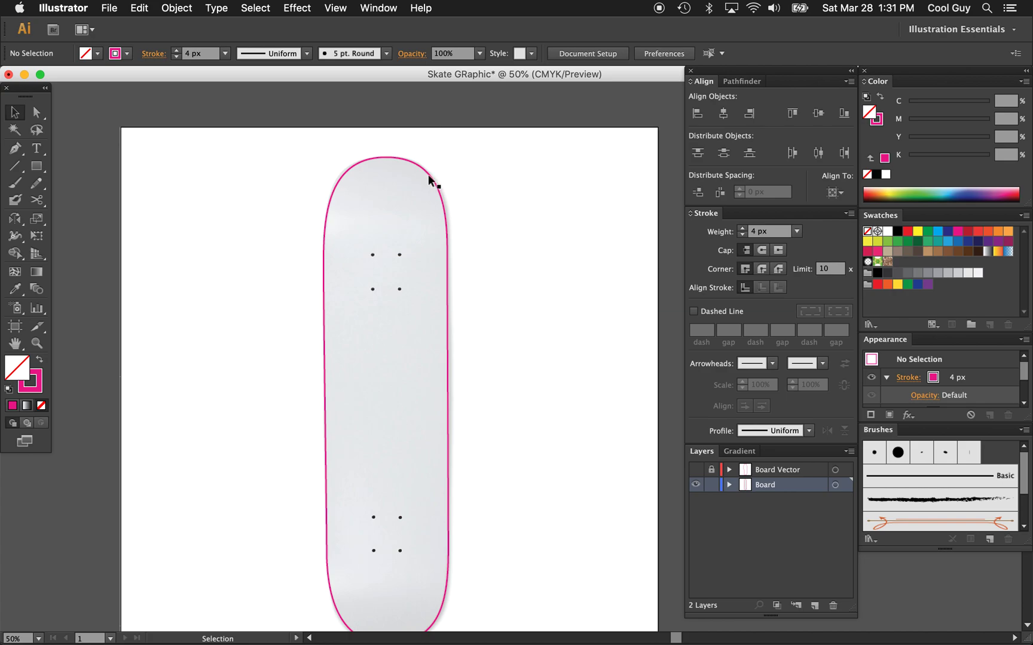
{"action": "left_click_drag", "start_coordinate": [428, 174], "coordinate": [484, 178]}
{"action": "key", "text": "super+z"}
{"action": "left_click", "coordinate": [548, 180]}
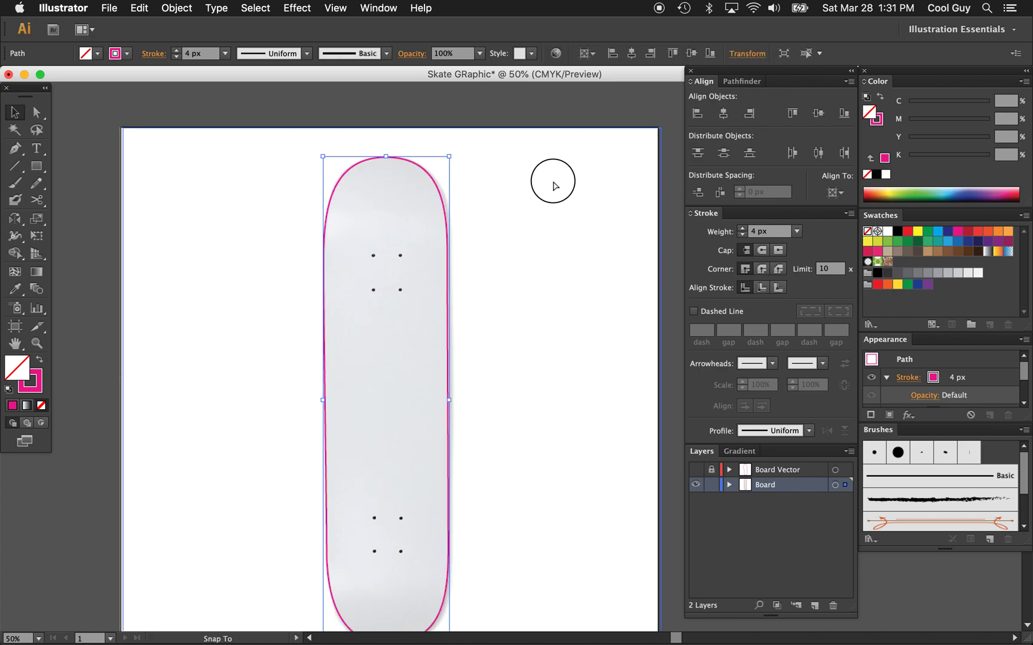
{"action": "key", "text": "super+z"}
{"action": "key", "text": "super+shift+z"}
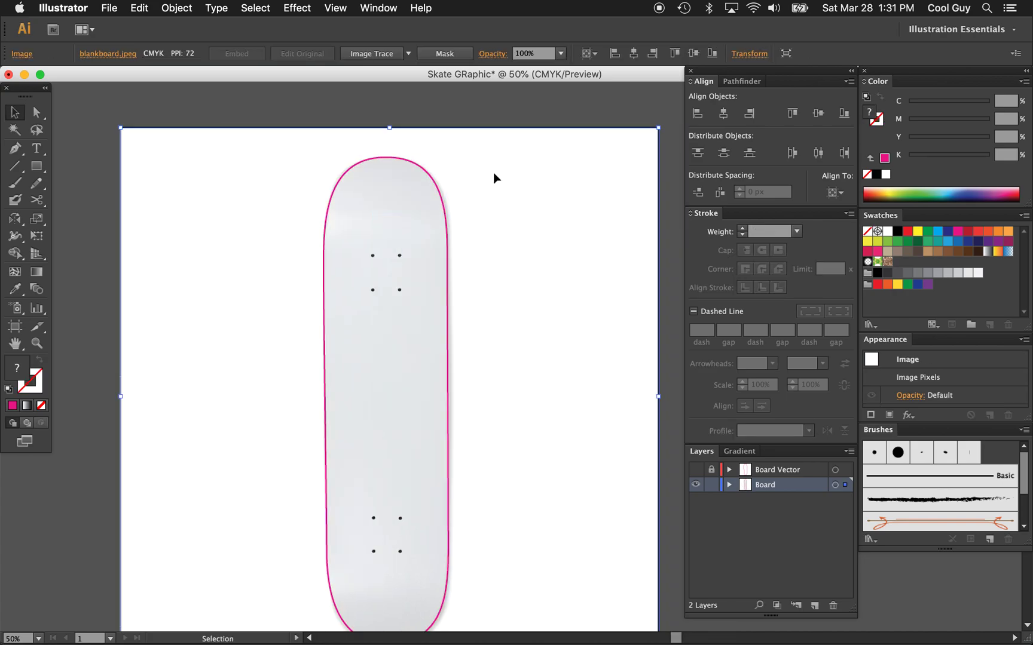
Clip the deck photo to the board outline, lock Board, and add a new layer
{"action": "left_click_drag", "start_coordinate": [401, 148], "coordinate": [364, 206]}
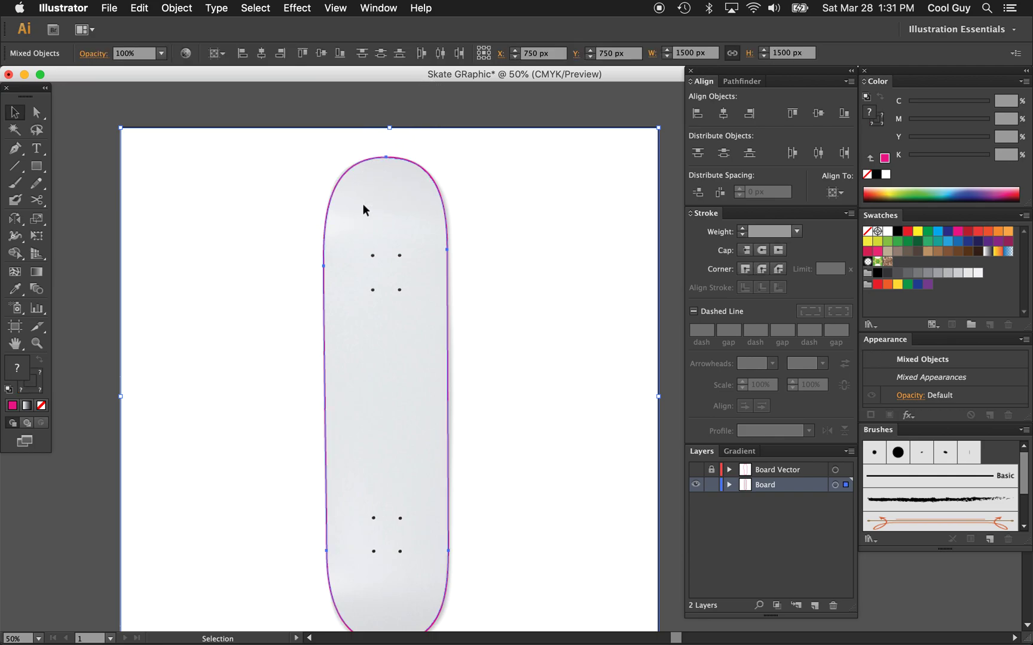
{"action": "left_click", "coordinate": [576, 228]}
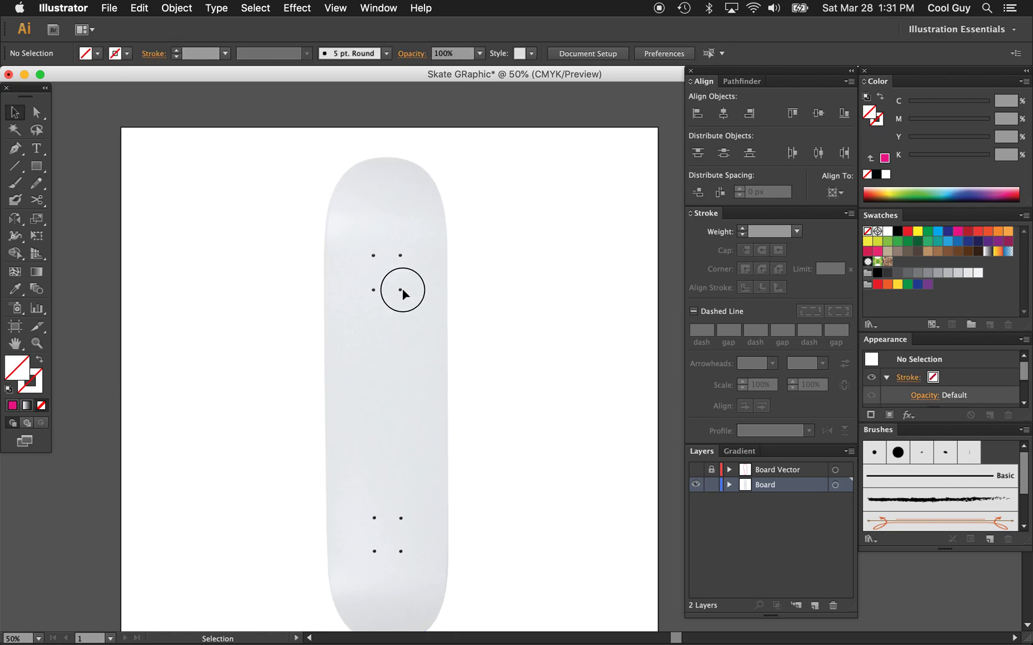
{"action": "left_click_drag", "start_coordinate": [403, 289], "coordinate": [626, 302]}
{"action": "scroll", "coordinate": [626, 302], "scroll_direction": "right", "scroll_amount": 4}
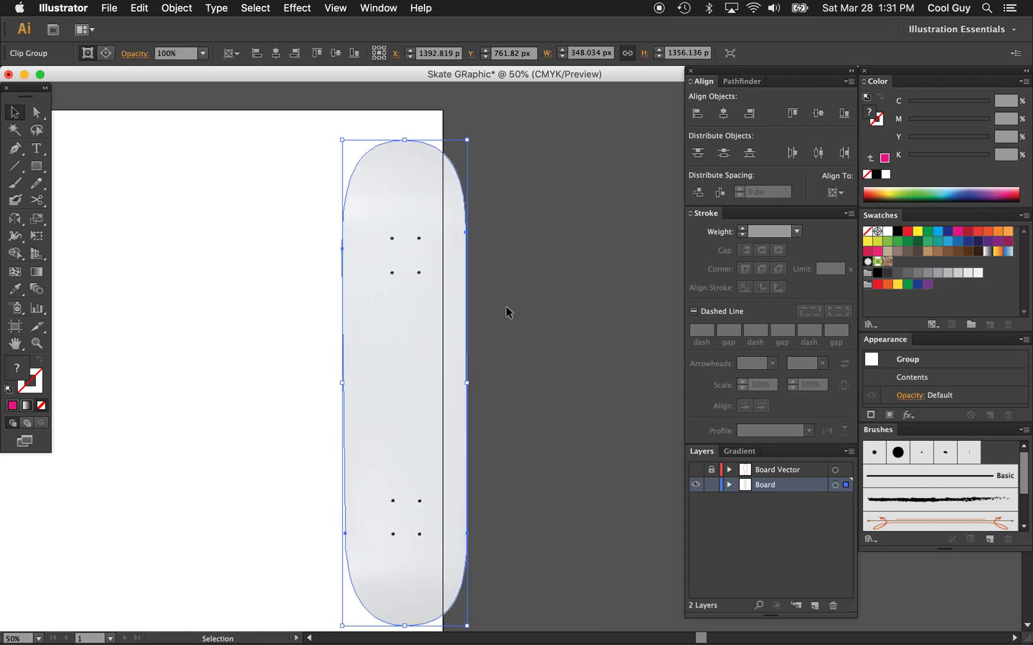
{"action": "key", "text": "super+z"}
{"action": "scroll", "coordinate": [506, 306], "scroll_direction": "left", "scroll_amount": 3}
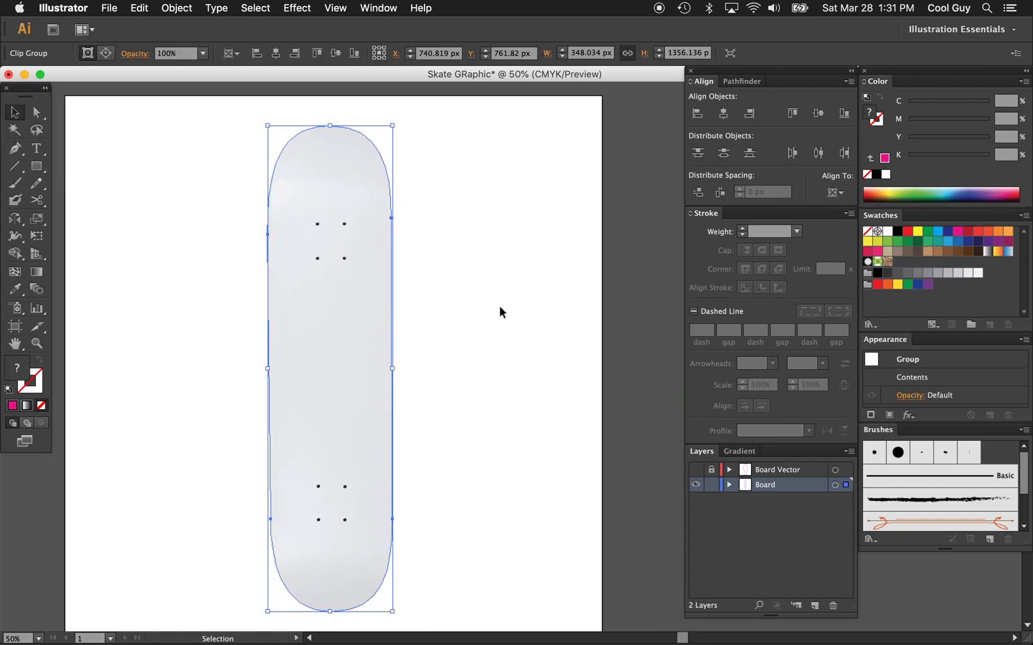
{"action": "left_click", "coordinate": [499, 307]}
{"action": "left_click", "coordinate": [711, 485]}
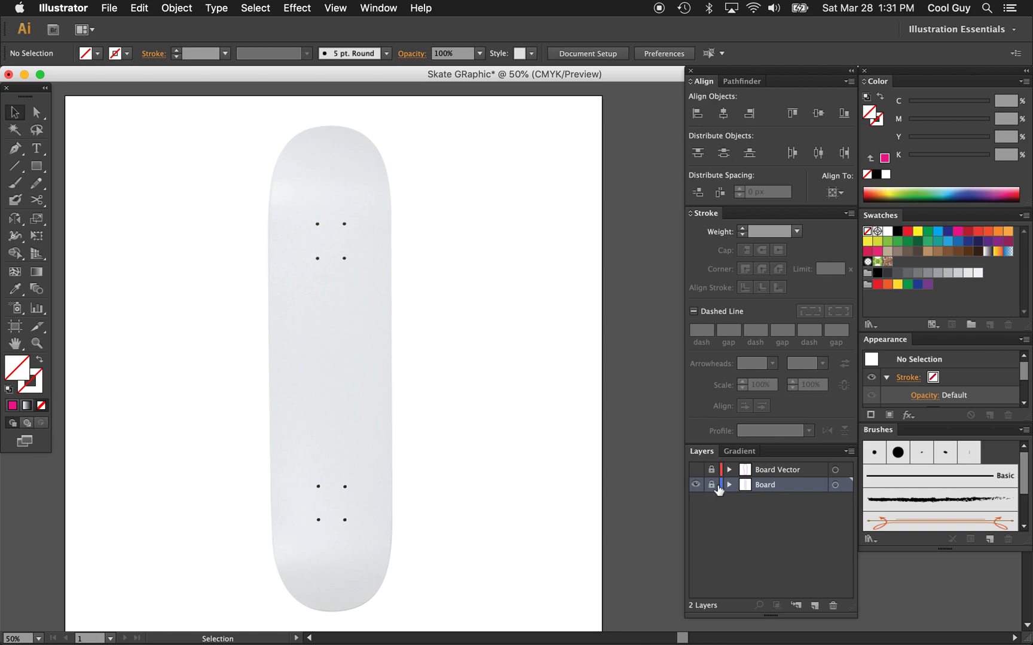
{"action": "left_click", "coordinate": [814, 605]}
Move the new layer below Board and name it BG
{"action": "left_click_drag", "start_coordinate": [771, 484], "coordinate": [770, 502]}
{"action": "double_click", "coordinate": [770, 501]}
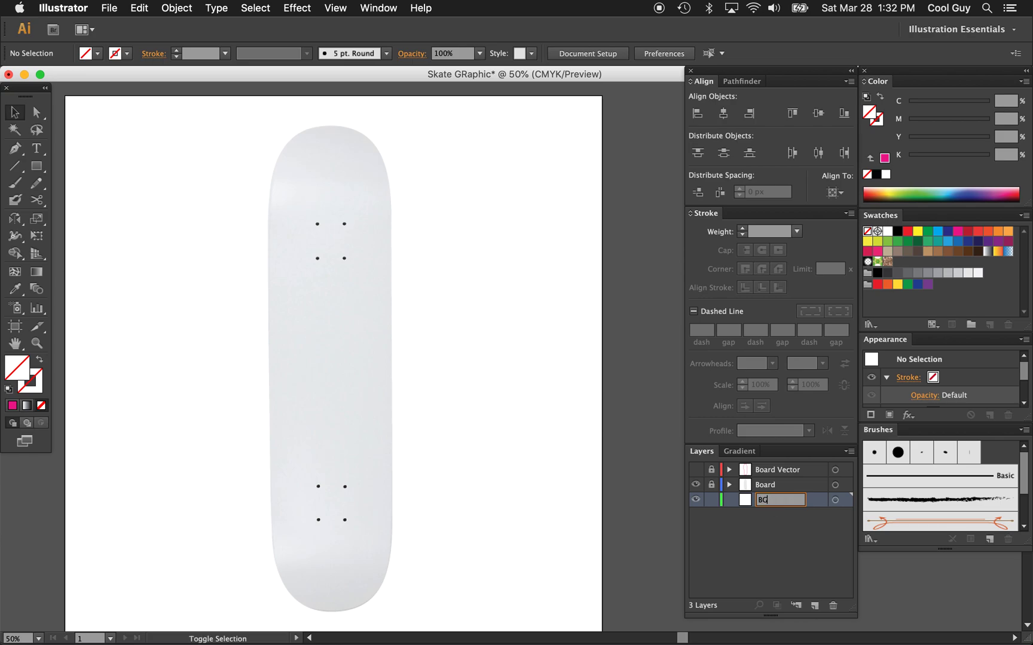
{"action": "type", "text": "BG"}
{"action": "key", "text": "Return"}
Draw a centred 50% grey rectangle covering the artboard on BG, then lock BG
{"action": "key", "text": "z"}
{"action": "left_click", "coordinate": [479, 401], "text": "alt"}
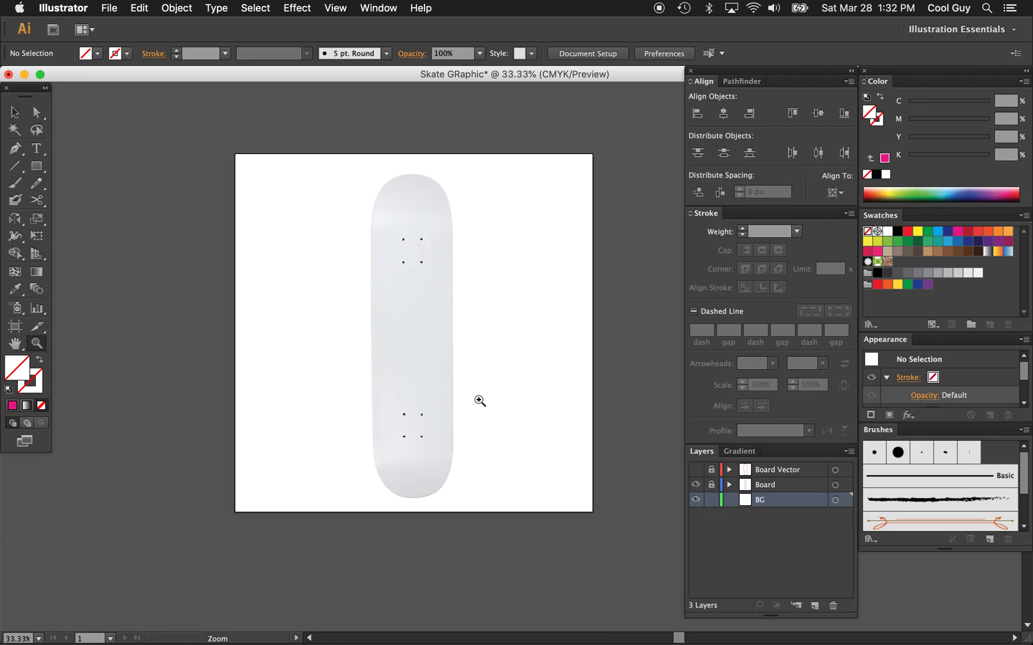
{"action": "key", "text": "m"}
{"action": "left_click_drag", "start_coordinate": [233, 151], "coordinate": [604, 513]}
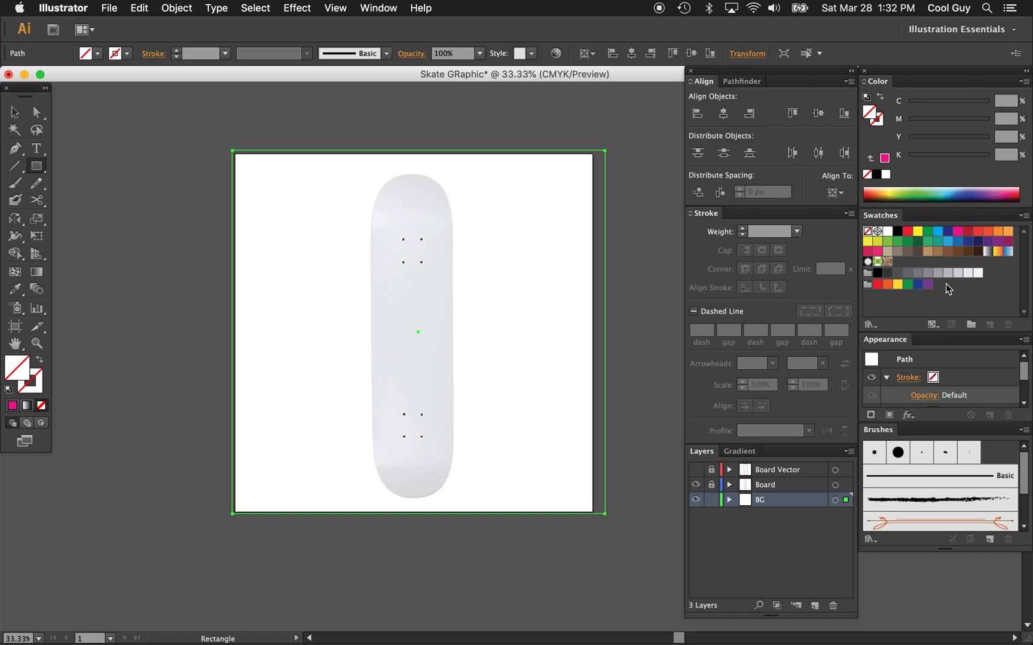
{"action": "left_click", "coordinate": [959, 274]}
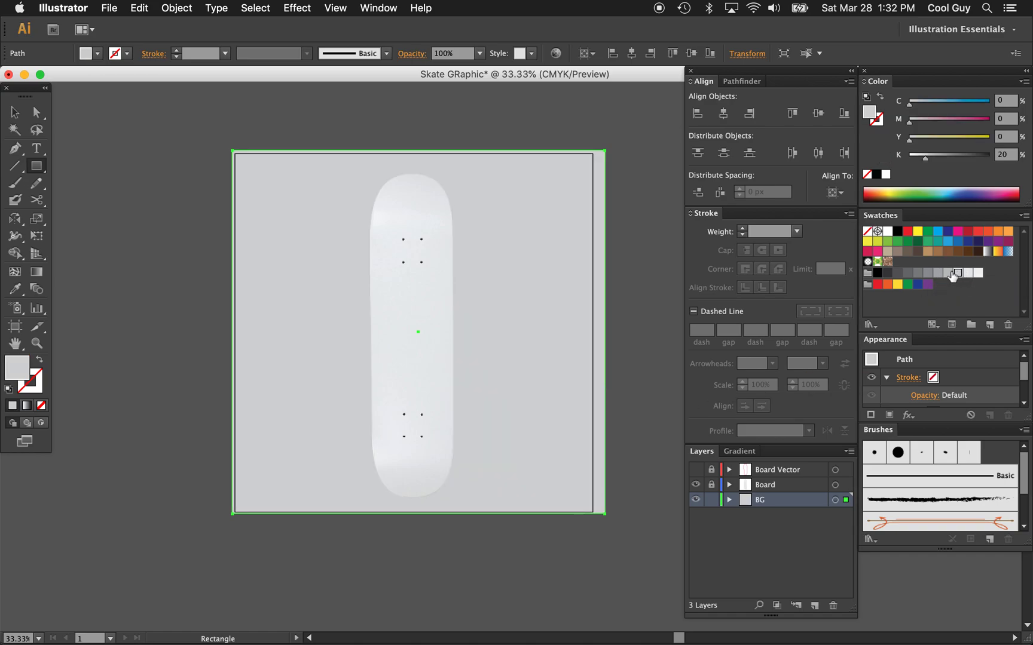
{"action": "left_click", "coordinate": [949, 274]}
{"action": "left_click", "coordinate": [939, 274]}
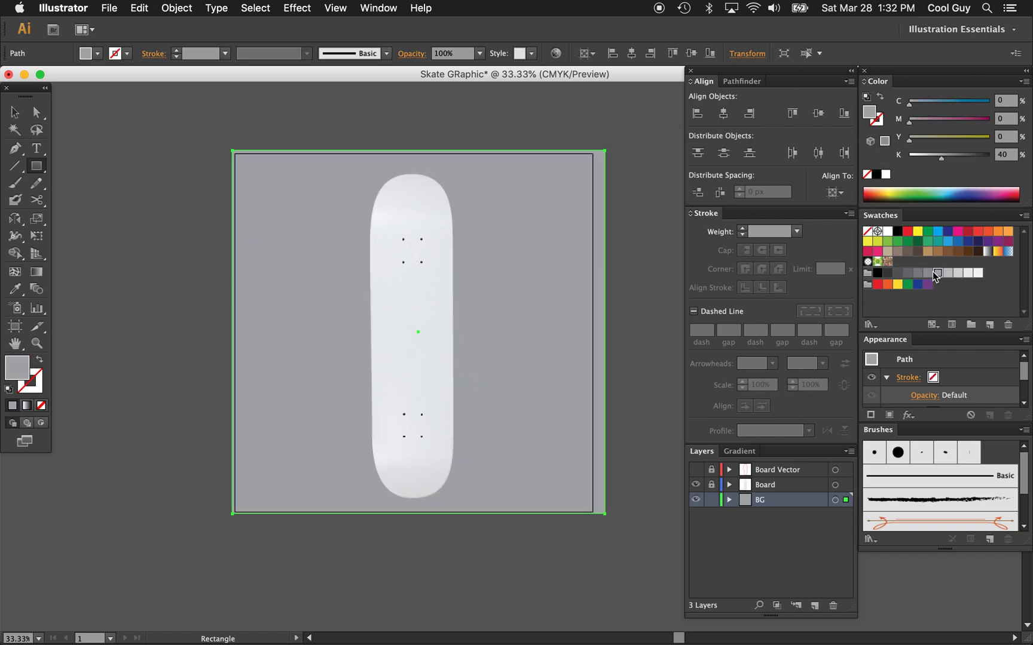
{"action": "left_click", "coordinate": [929, 275]}
{"action": "left_click", "coordinate": [15, 113]}
{"action": "left_click", "coordinate": [723, 114]}
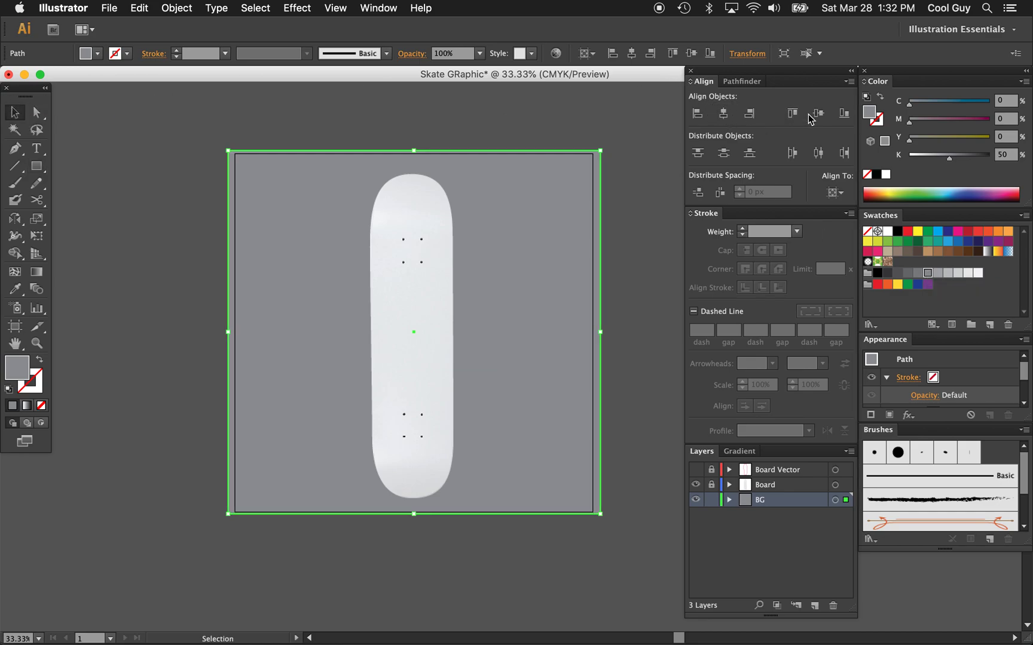
{"action": "left_click", "coordinate": [817, 114]}
{"action": "left_click", "coordinate": [642, 221]}
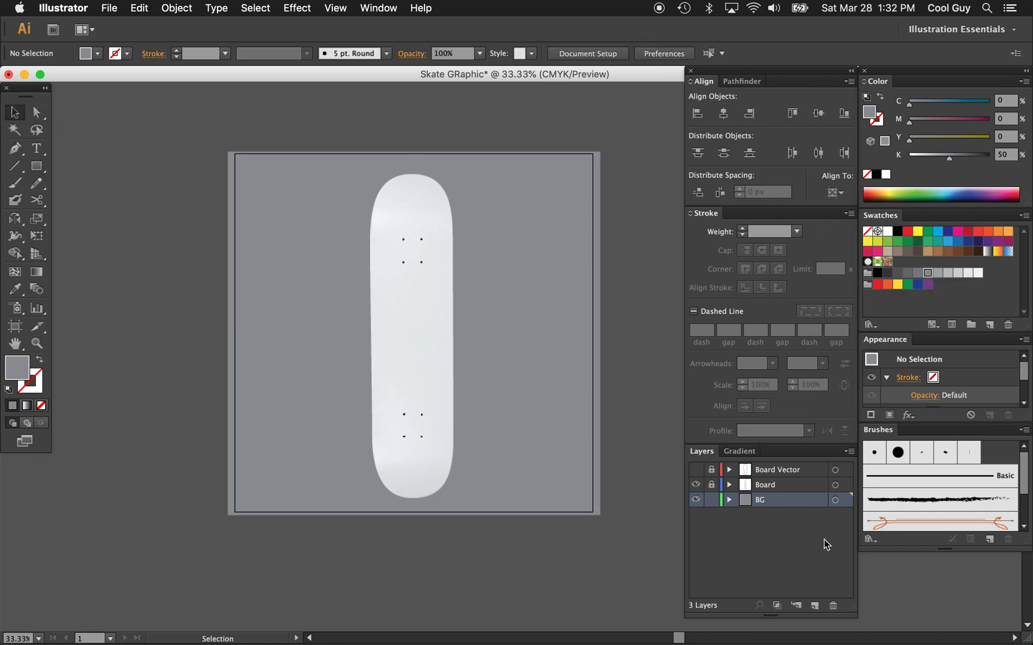
{"action": "left_click", "coordinate": [712, 501]}
Show and unlock the Board Vector layer and make it the active layer
{"action": "left_click", "coordinate": [696, 470]}
{"action": "left_click", "coordinate": [711, 469]}
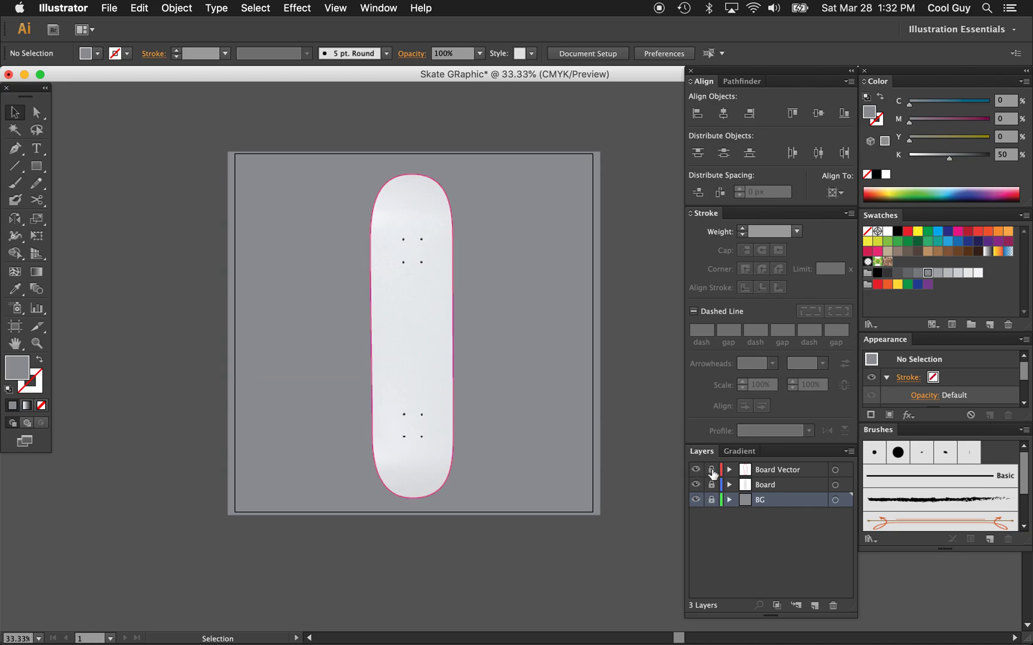
{"action": "left_click", "coordinate": [767, 473]}
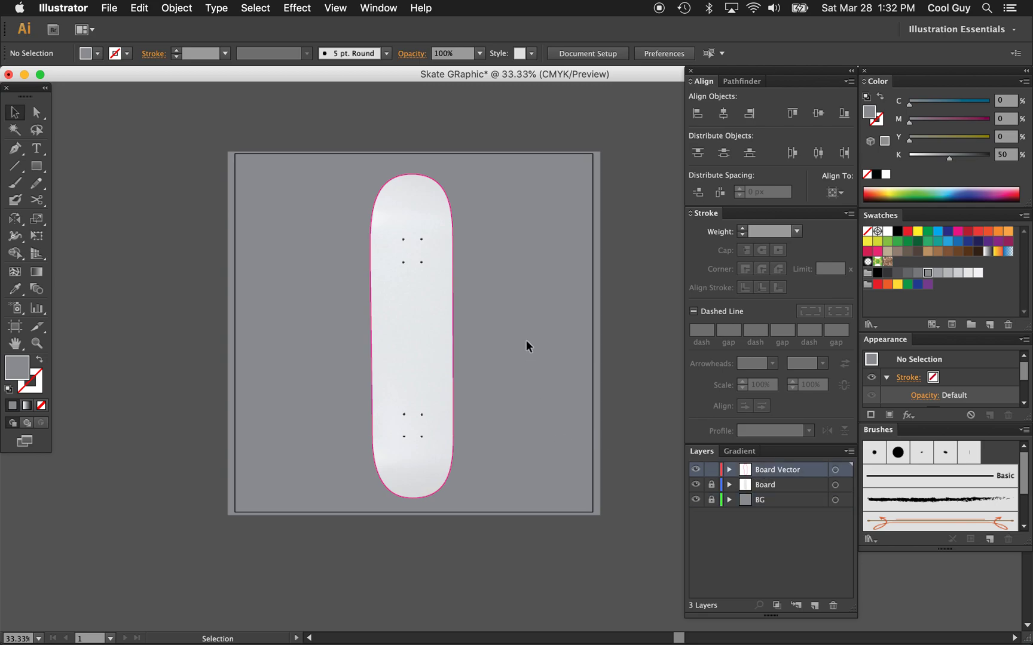
Zoom in to 66.67% on the top of the deck and toggle the Board Vector layer's visibility to compare
{"action": "key", "text": "z"}
{"action": "left_click", "coordinate": [473, 325]}
{"action": "left_click", "coordinate": [473, 326]}
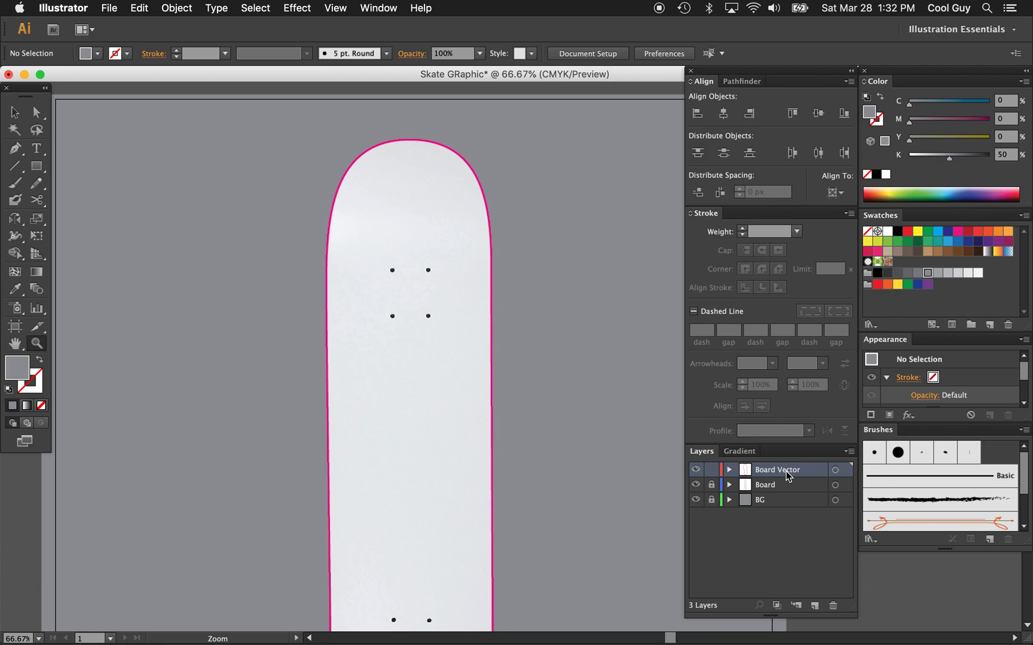
{"action": "left_click", "coordinate": [696, 472]}
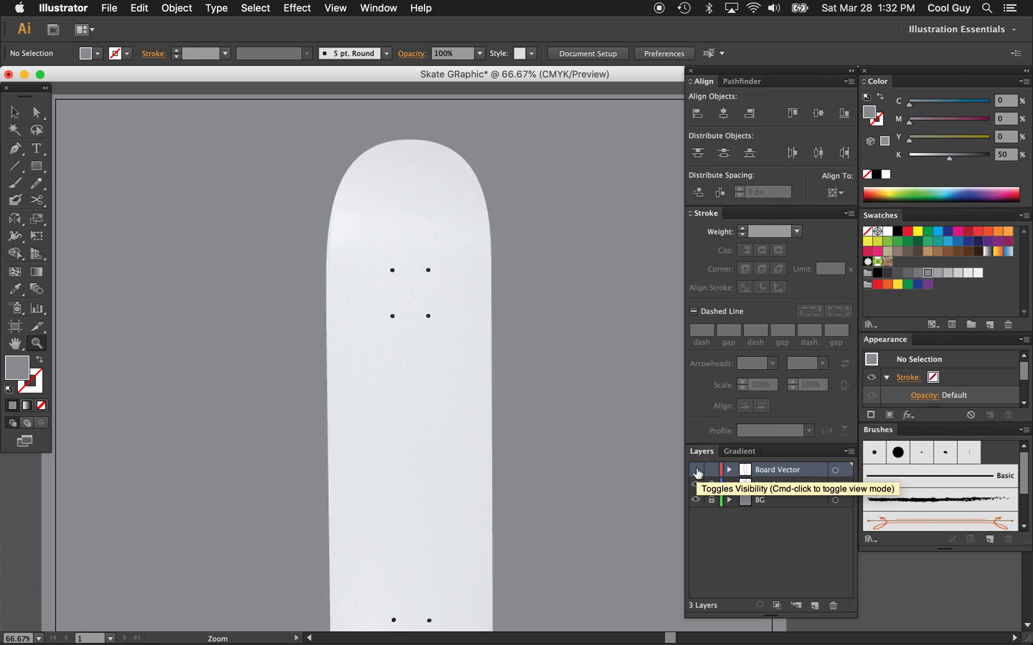
{"action": "left_click", "coordinate": [696, 470]}
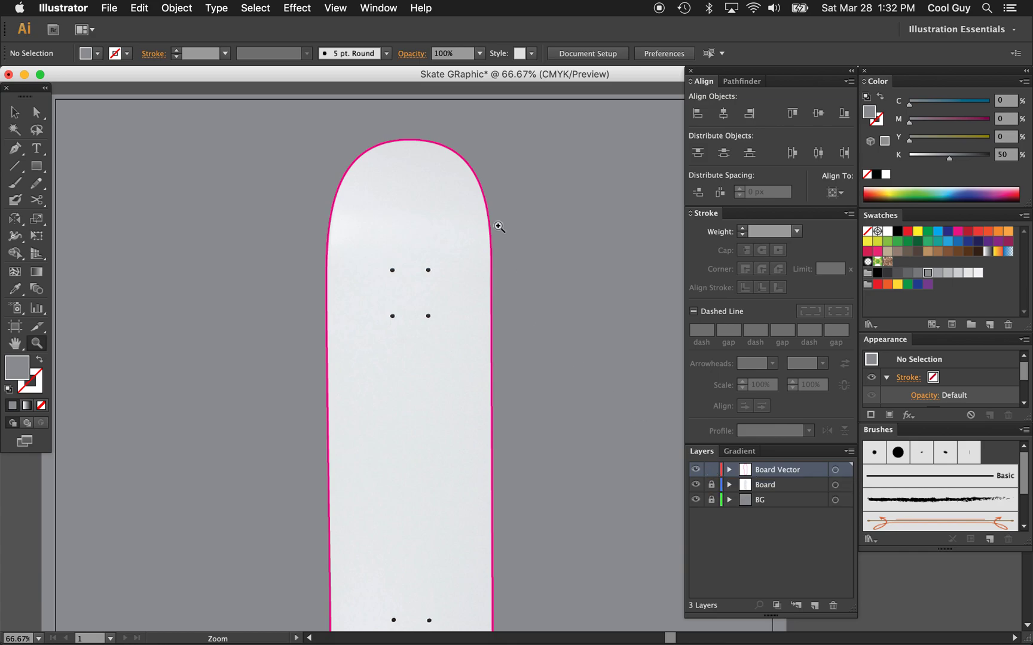
Select the pink board outline path with the Selection tool
{"action": "key", "text": "v"}
{"action": "left_click", "coordinate": [487, 209]}
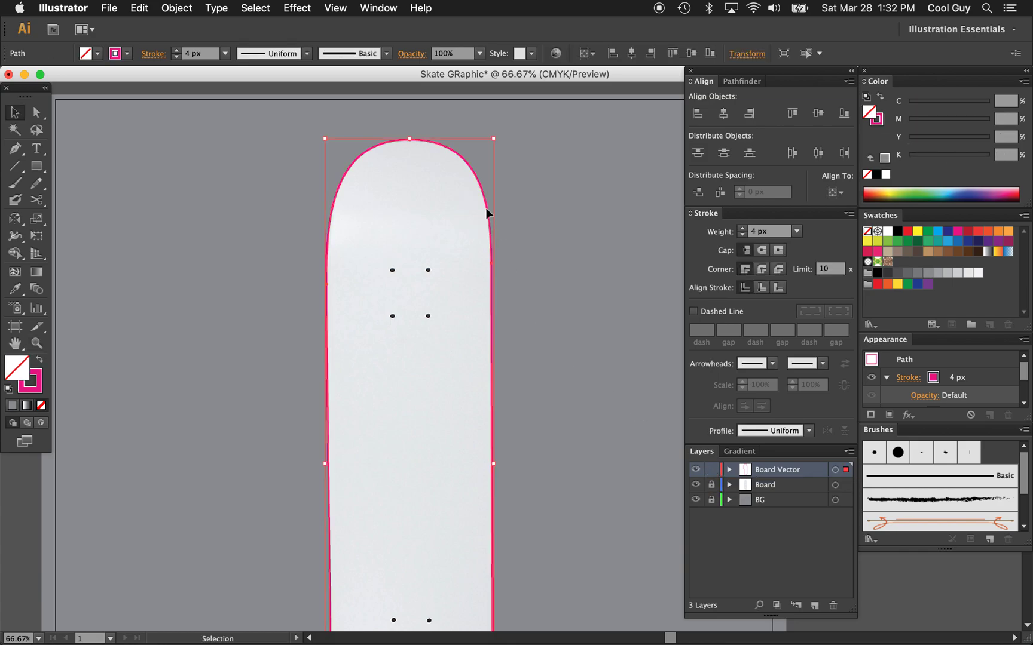
{"action": "left_click", "coordinate": [167, 9]}
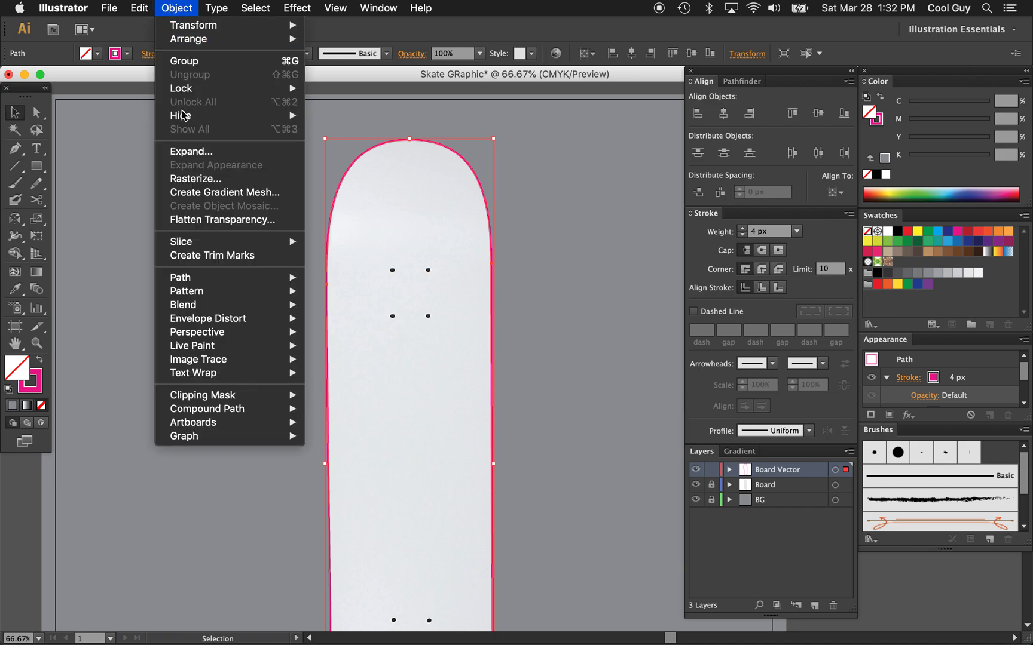
Create an Offset Path copy of the board outline at -6 px
{"action": "mouse_move", "coordinate": [203, 278]}
{"action": "left_click", "coordinate": [335, 330]}
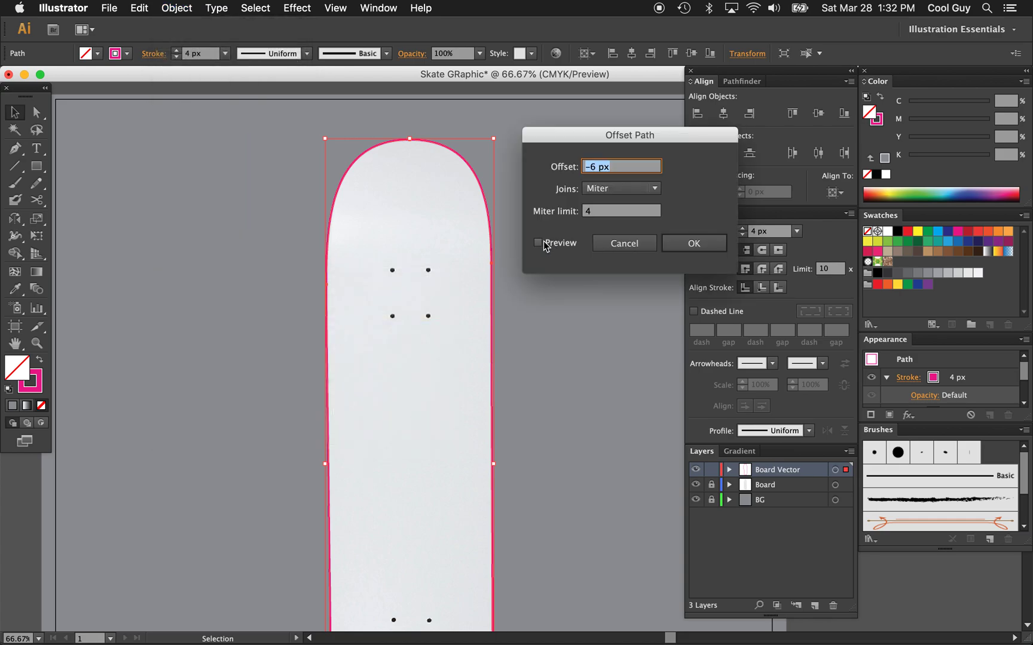
{"action": "left_click", "coordinate": [538, 243]}
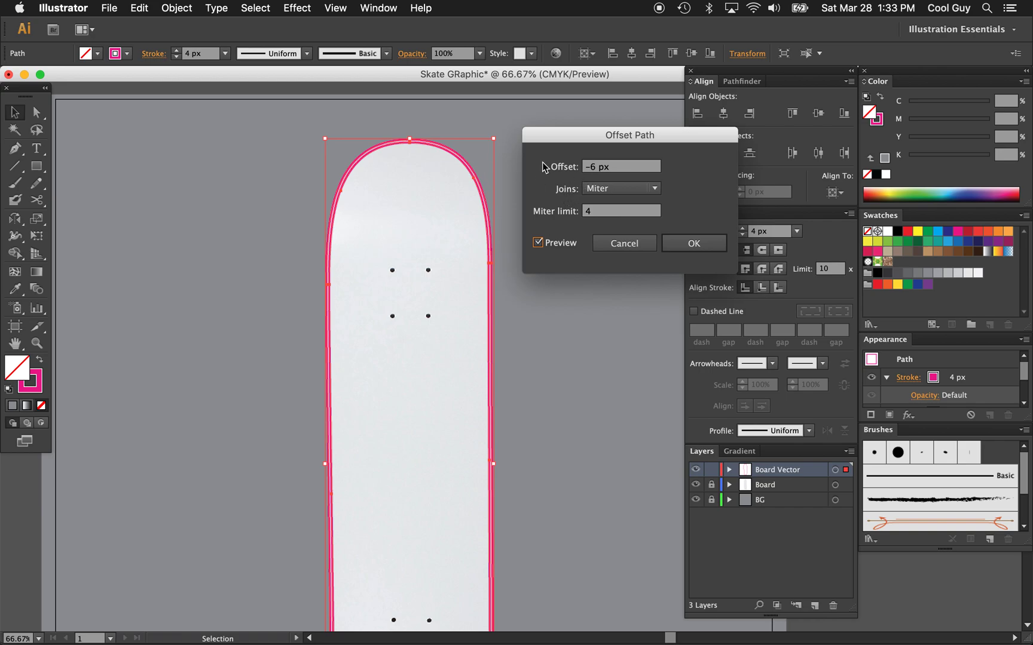
{"action": "left_click", "coordinate": [637, 169]}
{"action": "triple_click", "coordinate": [637, 170]}
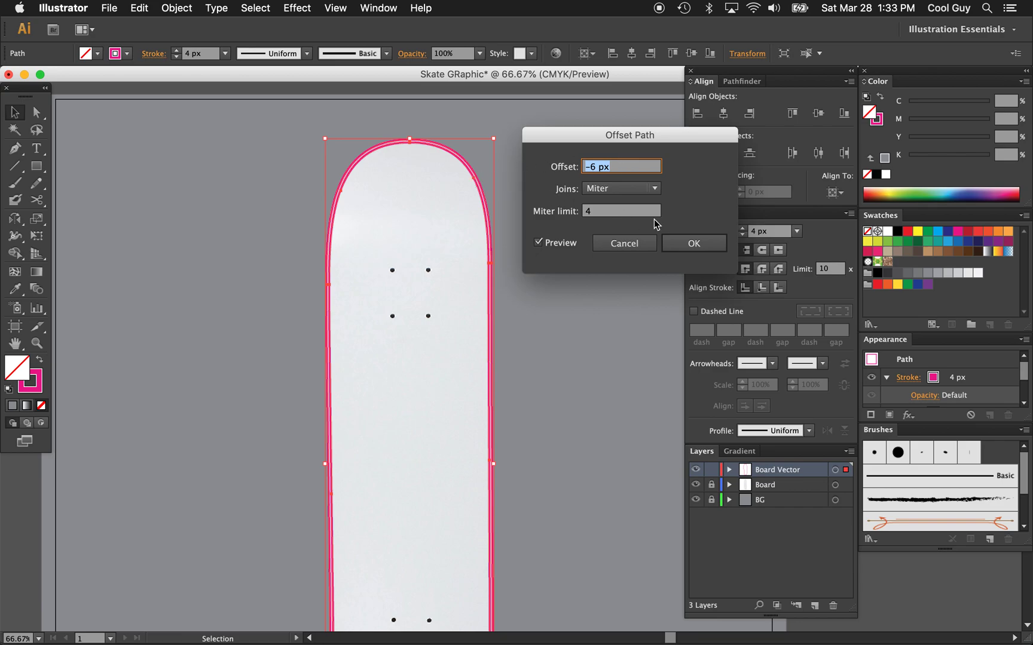
{"action": "left_click", "coordinate": [693, 244]}
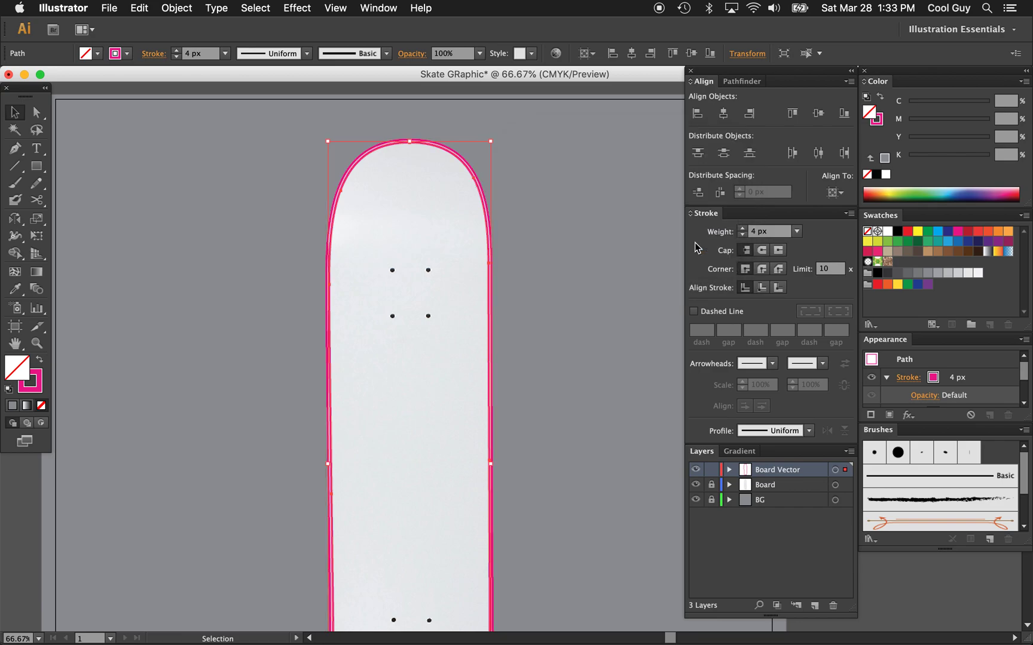
Stroke the inner outline in cyan at 3 px weight
{"action": "key", "text": "x"}
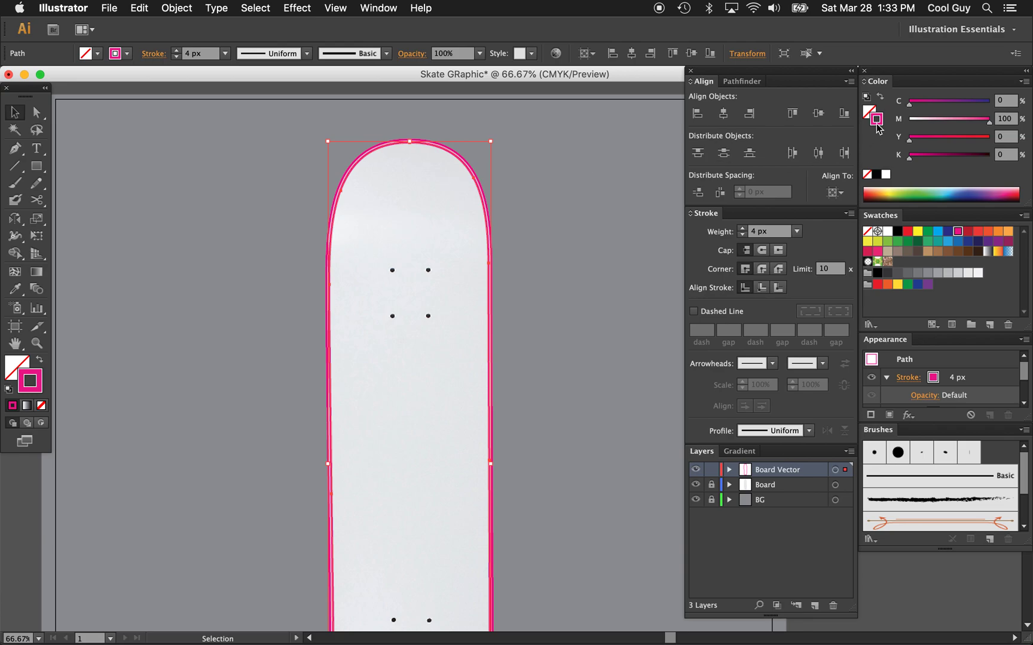
{"action": "left_click", "coordinate": [938, 231]}
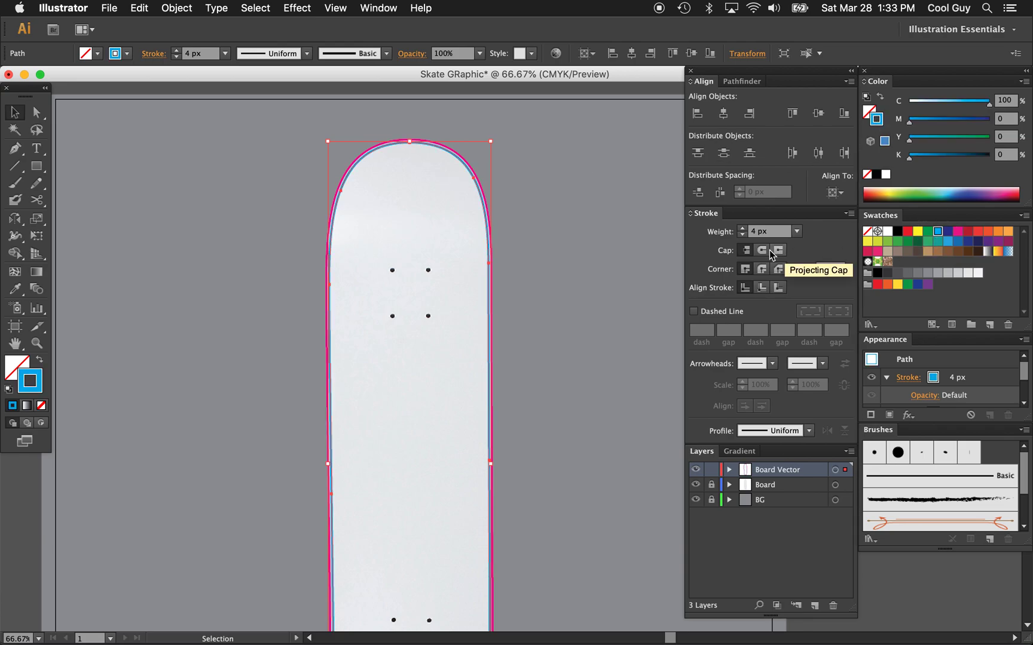
{"action": "left_click", "coordinate": [742, 236]}
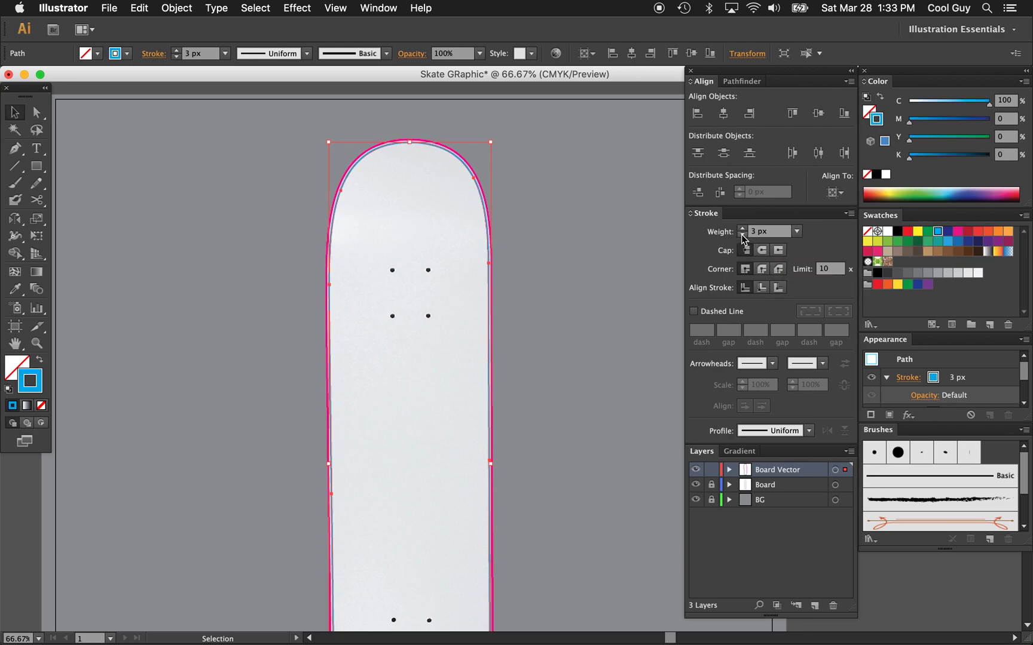
Cut the cyan inner outline and lock the Board Vector layer
{"action": "left_click", "coordinate": [560, 170]}
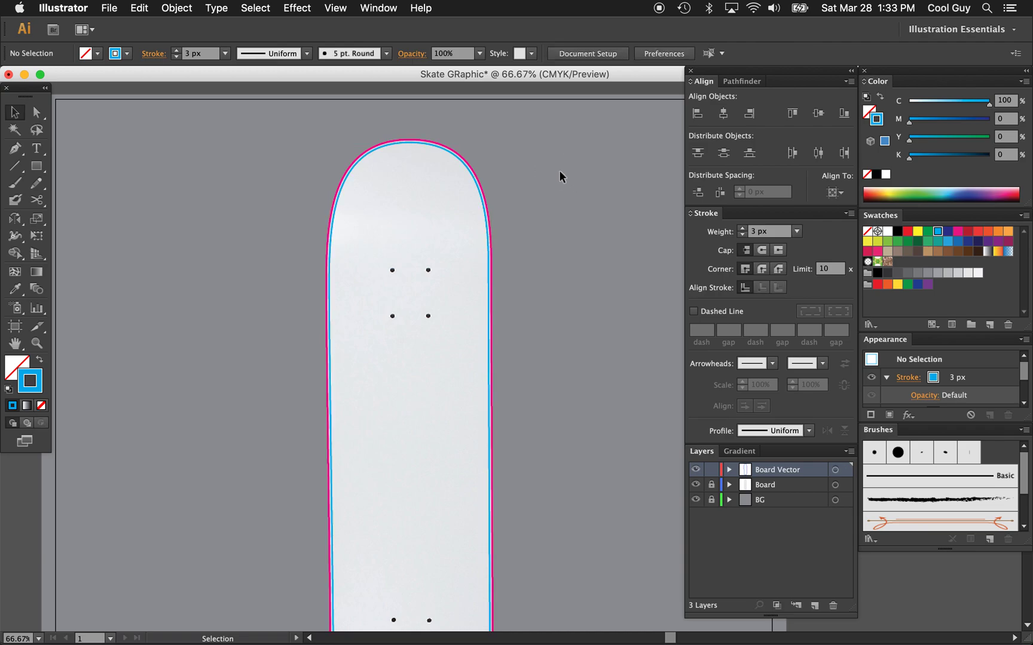
{"action": "left_click", "coordinate": [468, 170]}
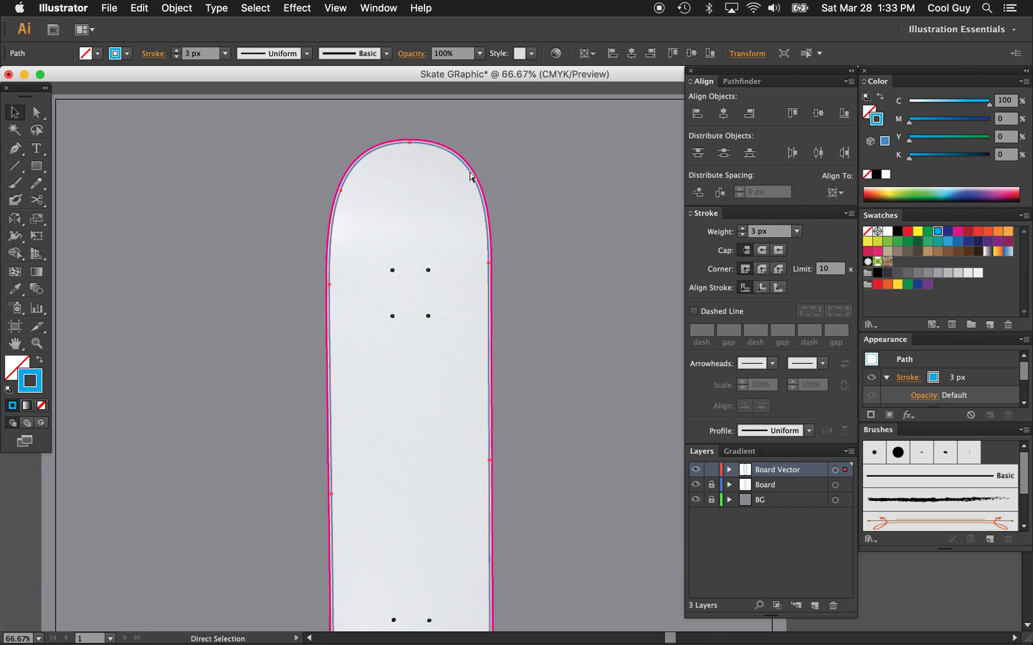
{"action": "key", "text": "super+shift+a"}
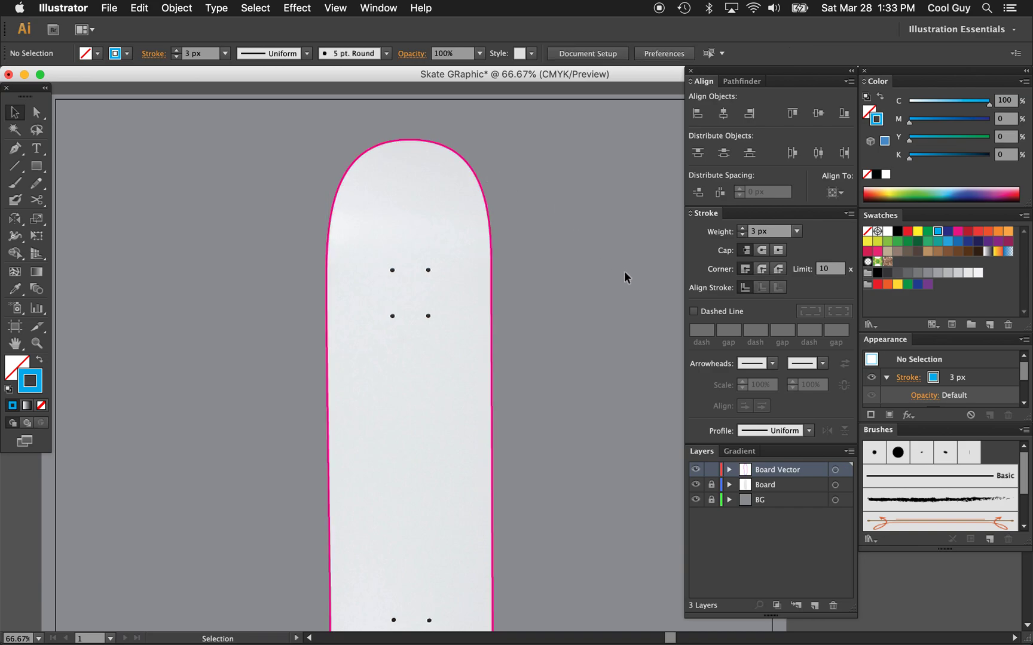
{"action": "left_click", "coordinate": [710, 470]}
Add a new top layer named 'Graphic Vector' and paste the outline in front on it
{"action": "left_click", "coordinate": [815, 605]}
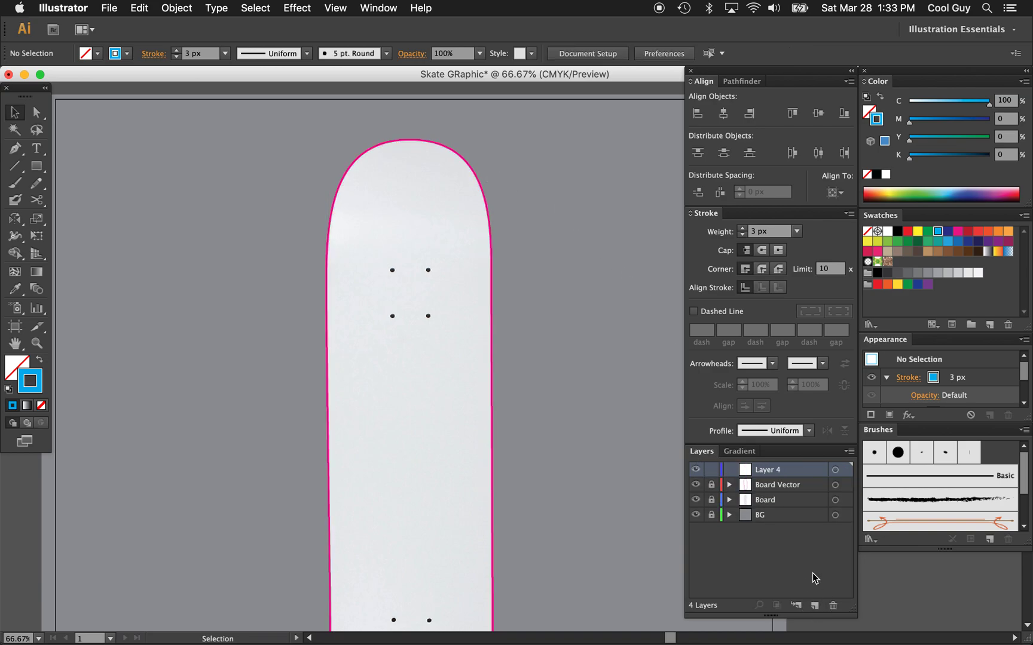
{"action": "double_click", "coordinate": [782, 470]}
{"action": "type", "text": "Graphic "}
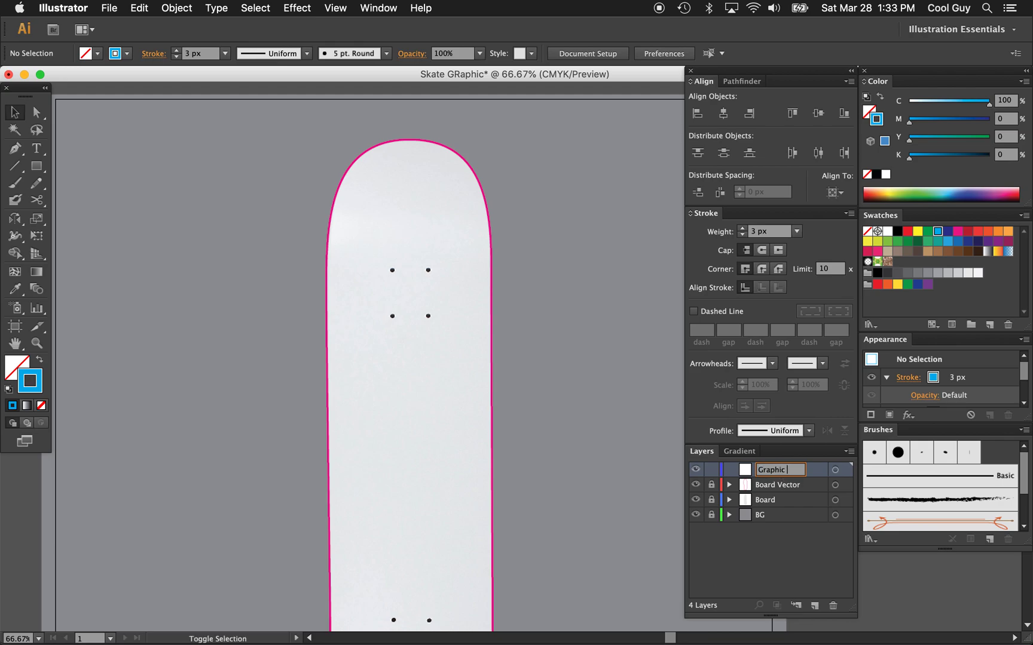
{"action": "type", "text": "Vector"}
{"action": "key", "text": "Return"}
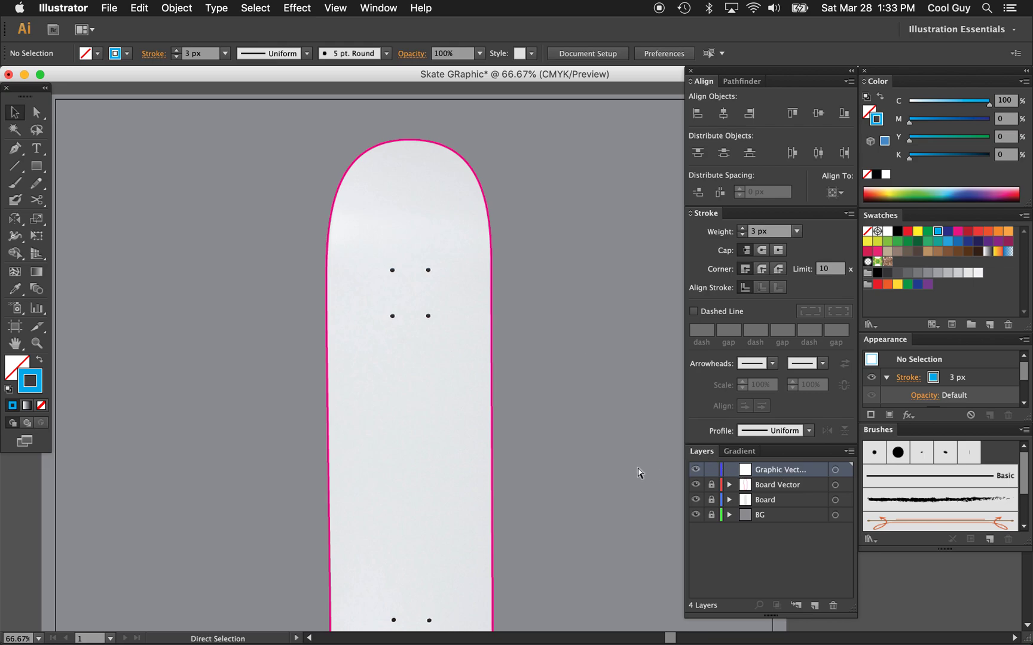
{"action": "key", "text": "super+f"}
{"action": "left_click", "coordinate": [548, 292]}
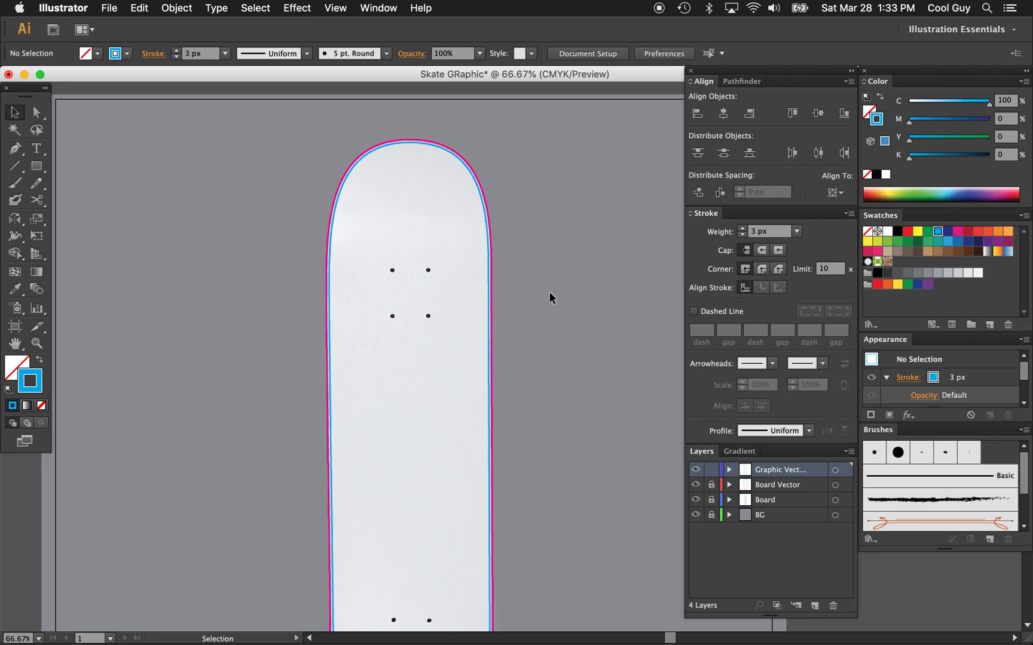
{"action": "key", "text": "z"}
{"action": "left_click", "coordinate": [492, 245]}
{"action": "left_click", "coordinate": [491, 336]}
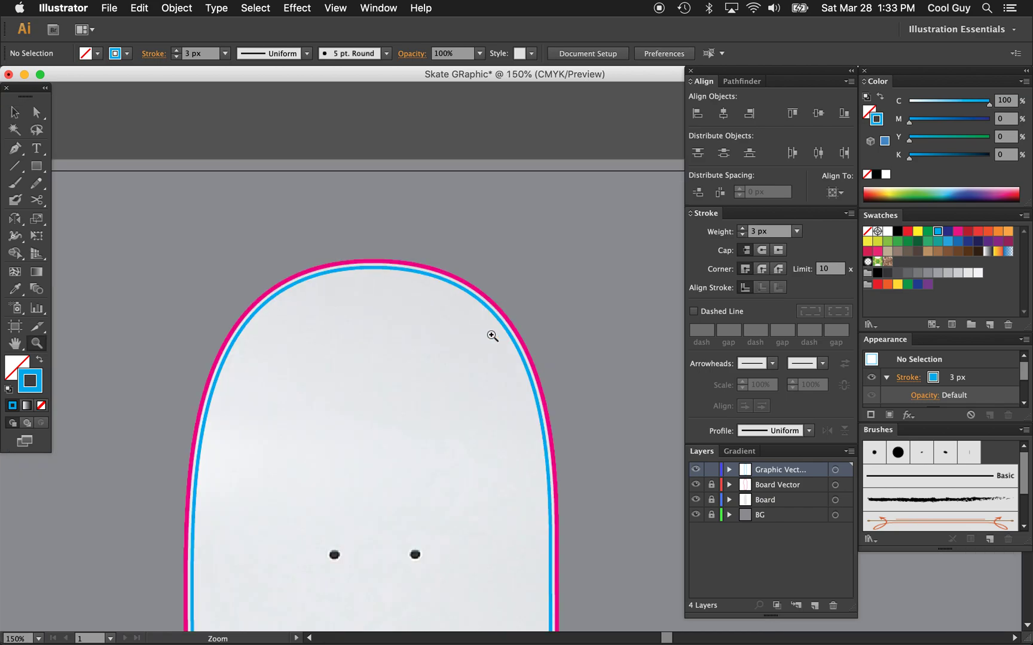
{"action": "left_click", "coordinate": [491, 337]}
{"action": "left_click", "coordinate": [491, 337]}
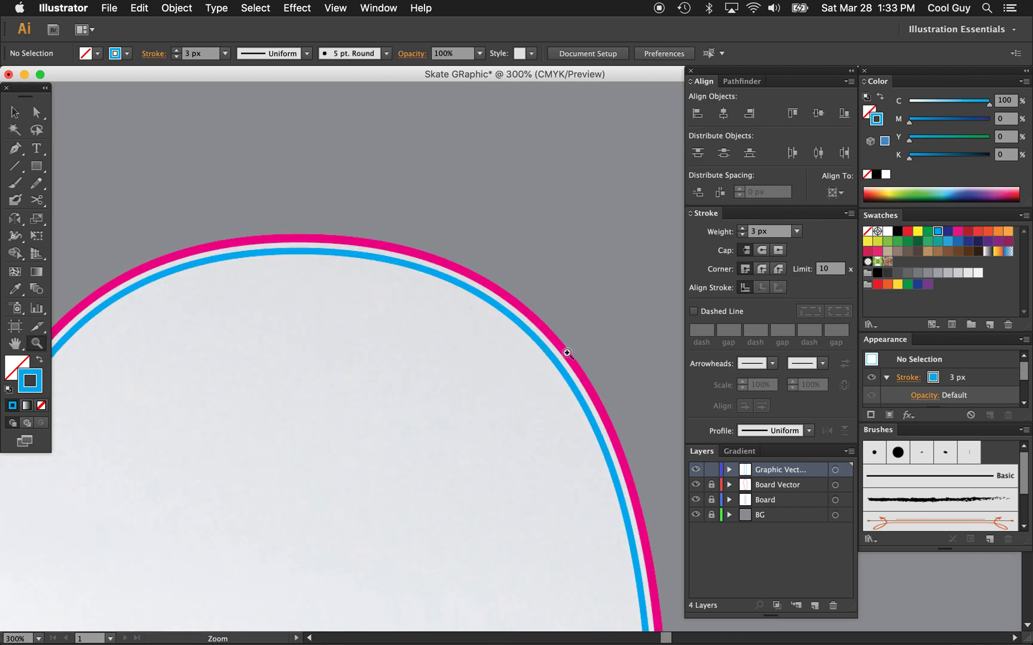
{"action": "left_click", "coordinate": [696, 470]}
{"action": "left_click", "coordinate": [696, 485]}
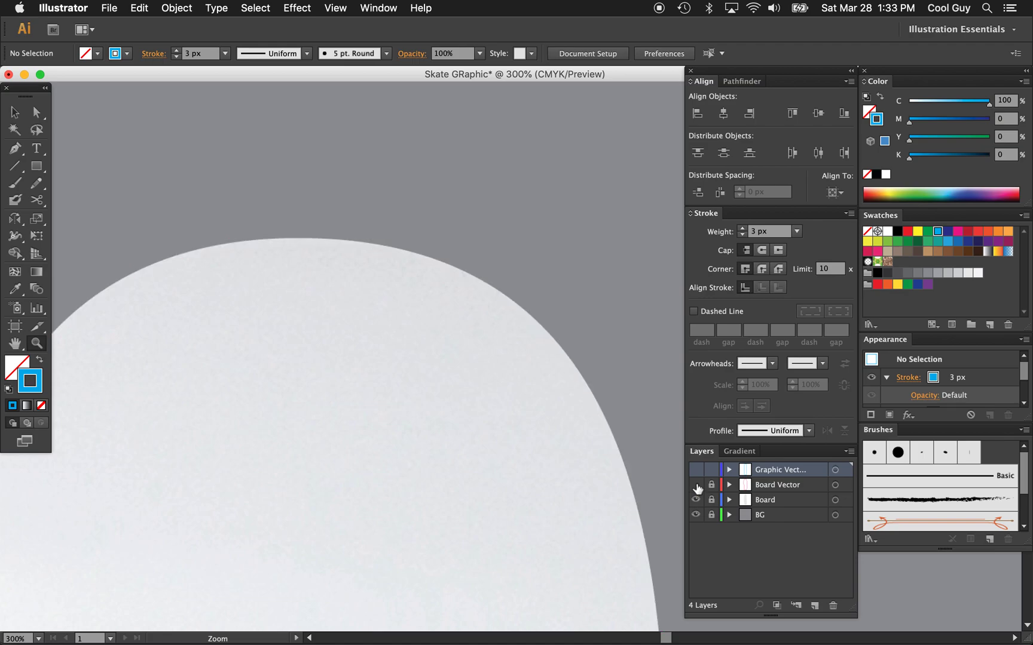
{"action": "left_click", "coordinate": [695, 470]}
{"action": "left_click", "coordinate": [696, 485]}
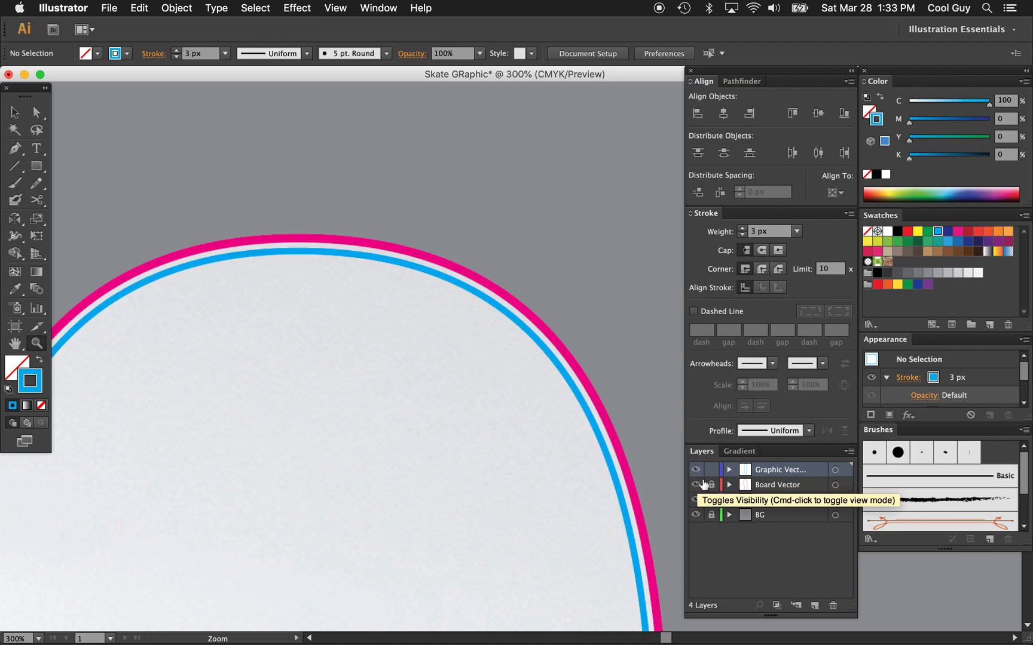
{"action": "left_click", "coordinate": [496, 410], "text": "alt"}
{"action": "left_click", "coordinate": [495, 410], "text": "alt"}
{"action": "left_click", "coordinate": [496, 409], "text": "alt"}
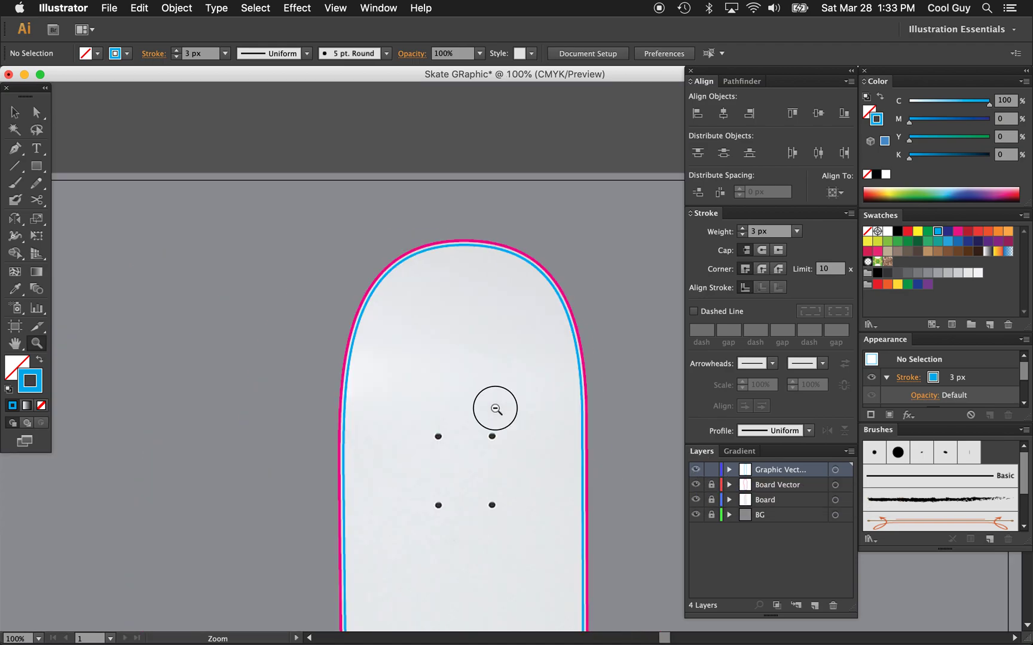
{"action": "left_click", "coordinate": [496, 409], "text": "alt"}
{"action": "scroll", "coordinate": [496, 409], "scroll_direction": "down", "scroll_amount": 5}
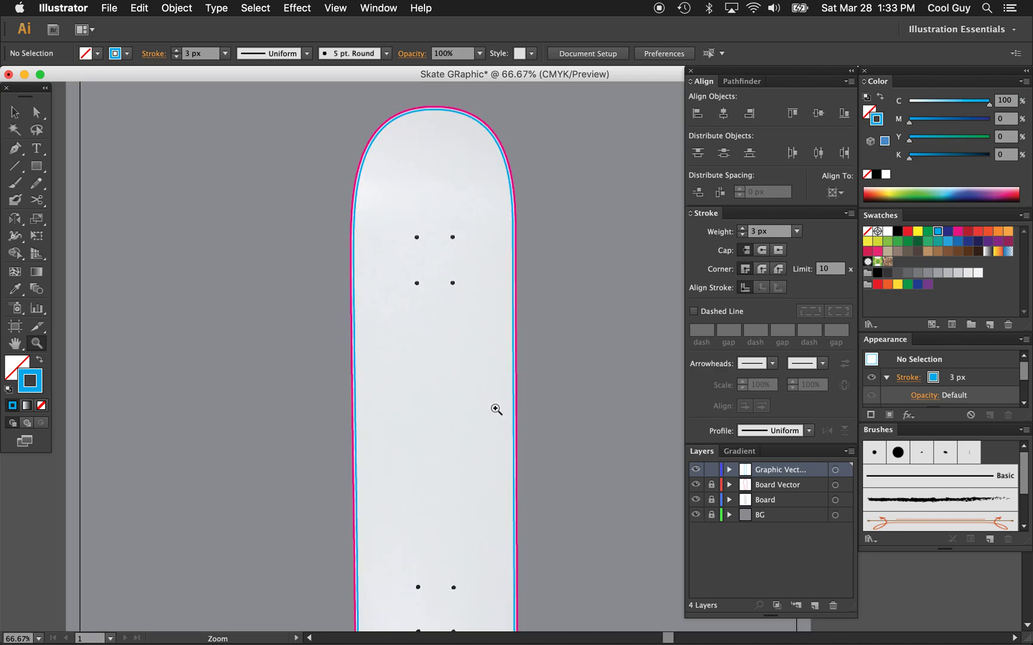
{"action": "key", "text": "v"}
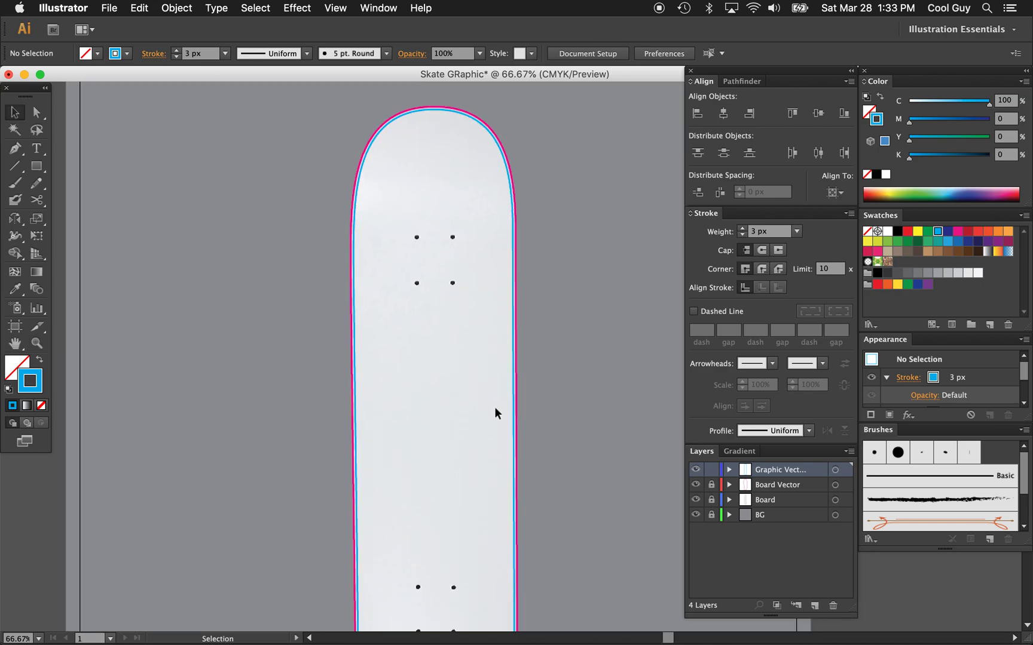
{"action": "key", "text": "z"}
{"action": "left_click", "coordinate": [495, 410], "text": "alt"}
{"action": "left_click", "coordinate": [496, 410], "text": "alt"}
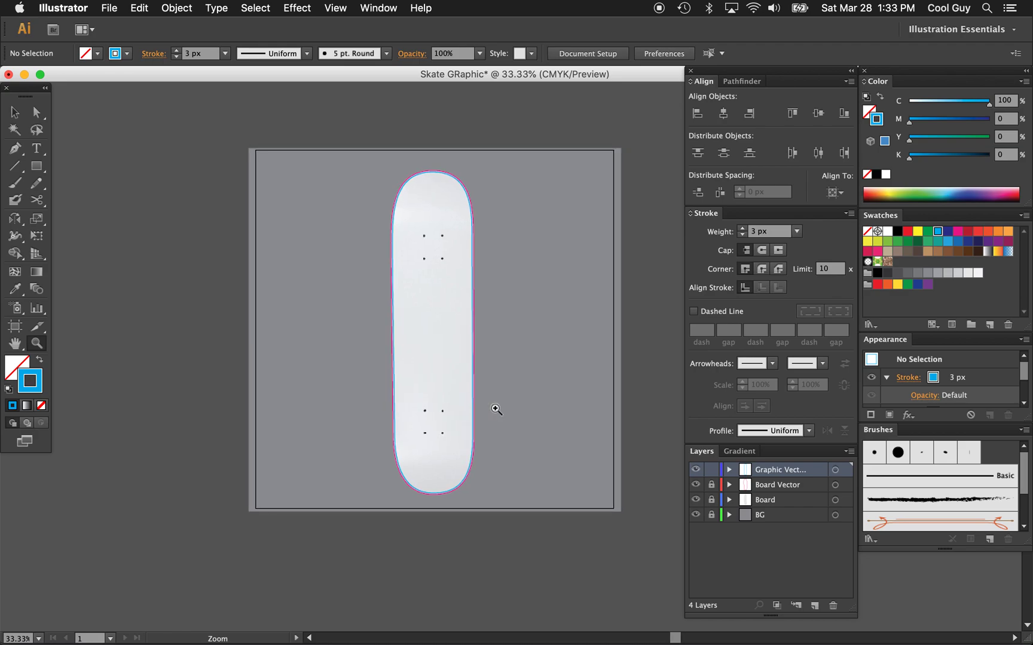
{"action": "key", "text": "v"}
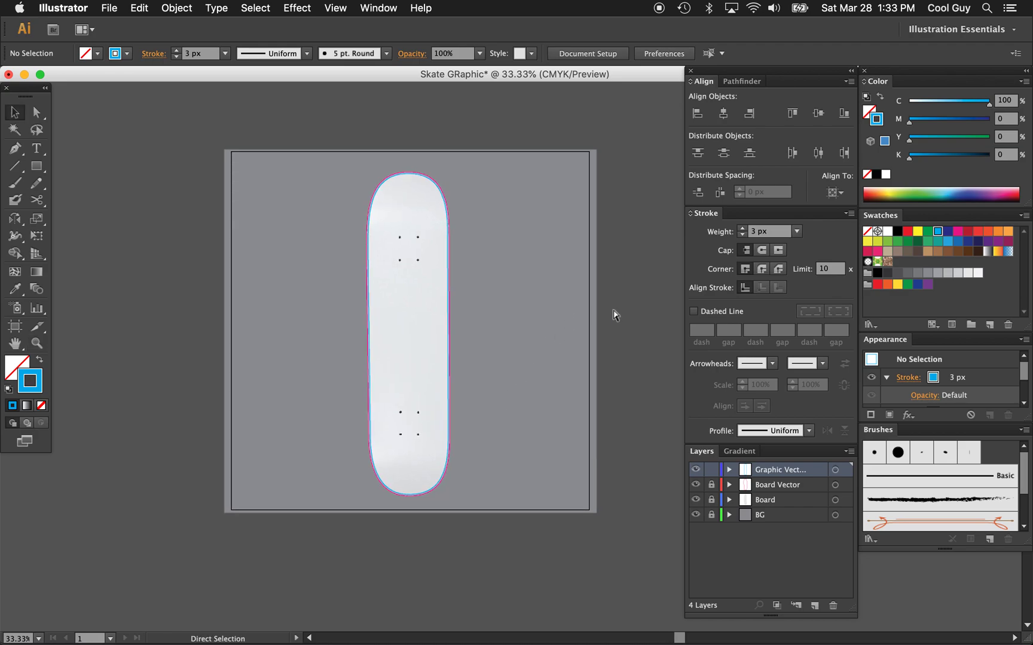
{"action": "key", "text": "super+Tab"}
{"action": "key", "text": "super+Tab"}
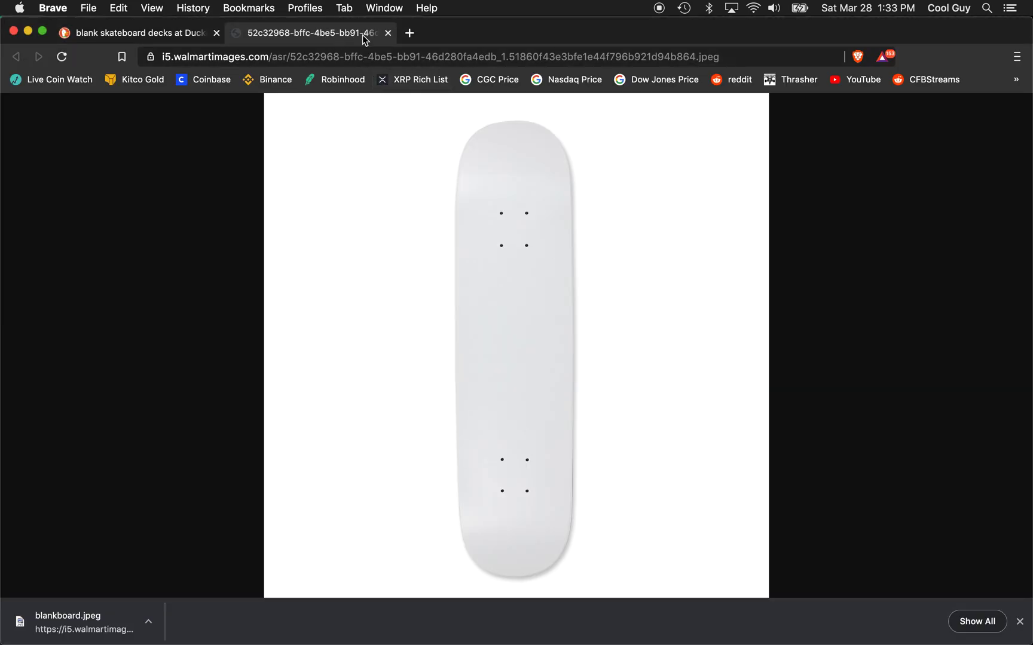
Close the board image tab and search DuckDuckGo images for 'weed'
{"action": "left_click", "coordinate": [388, 33]}
{"action": "scroll", "coordinate": [299, 120], "scroll_direction": "up", "scroll_amount": 2}
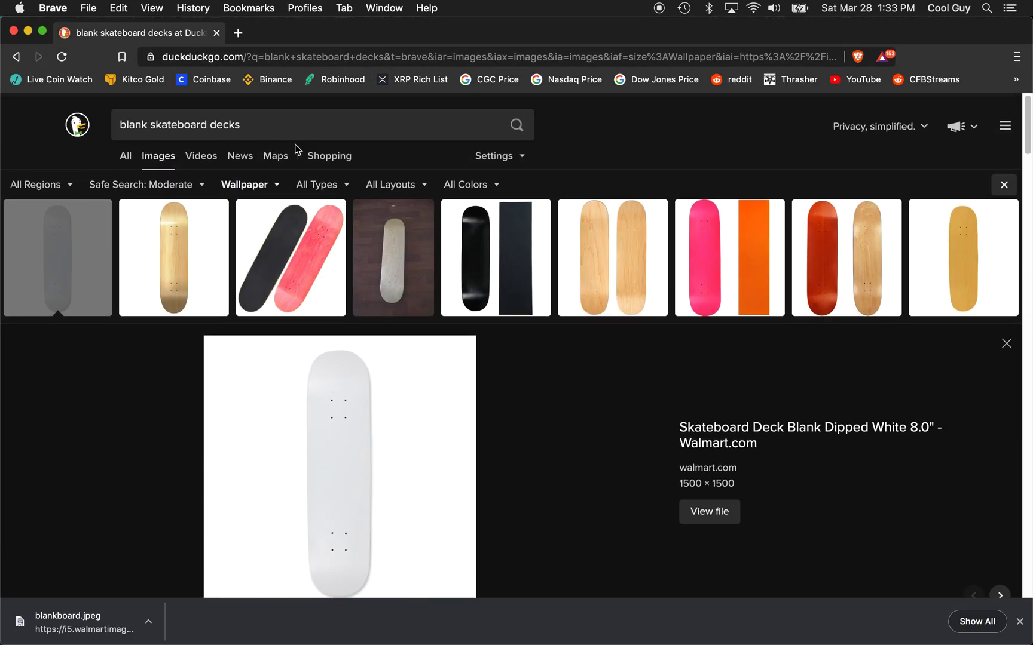
{"action": "left_click", "coordinate": [269, 120]}
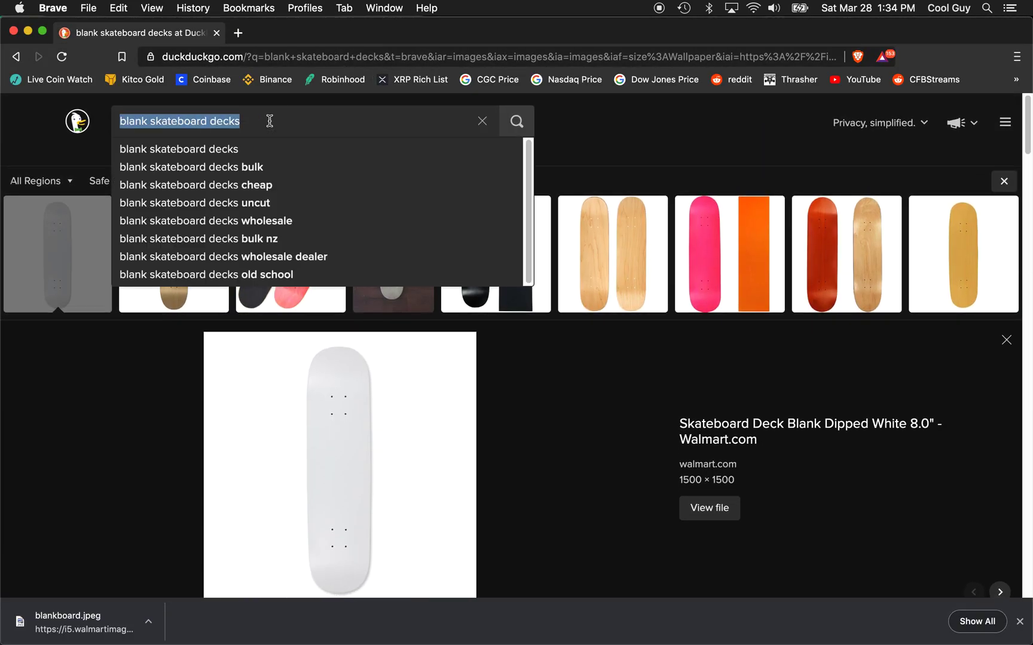
{"action": "type", "text": "weed"}
{"action": "key", "text": "Return"}
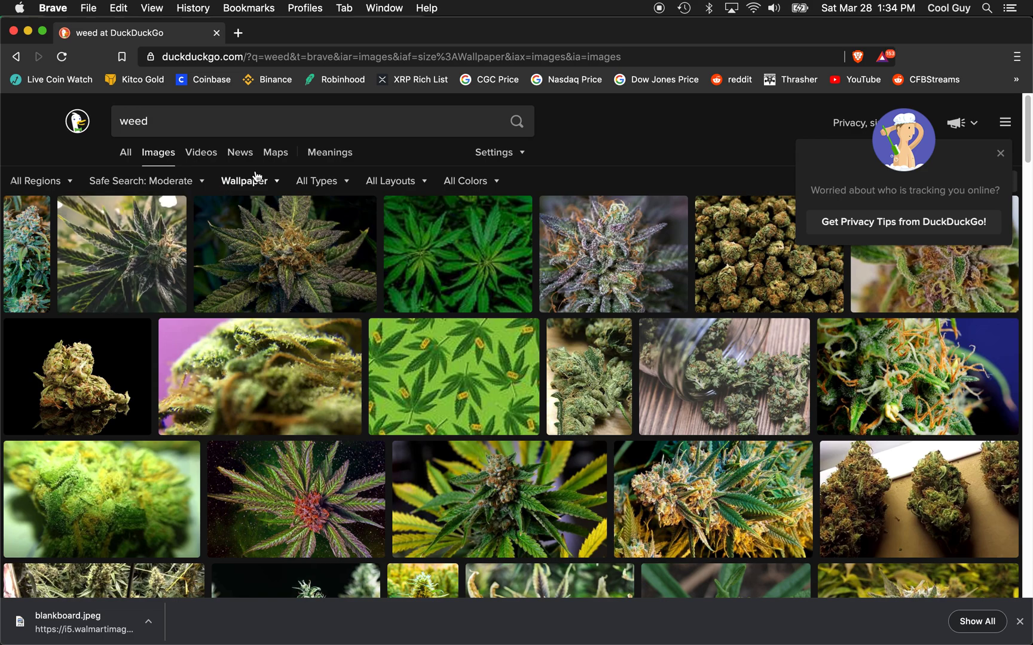
Keeping the Wallpaper size filter, open the dark flowering plant photo full size
{"action": "left_click", "coordinate": [253, 183]}
{"action": "left_click", "coordinate": [252, 183]}
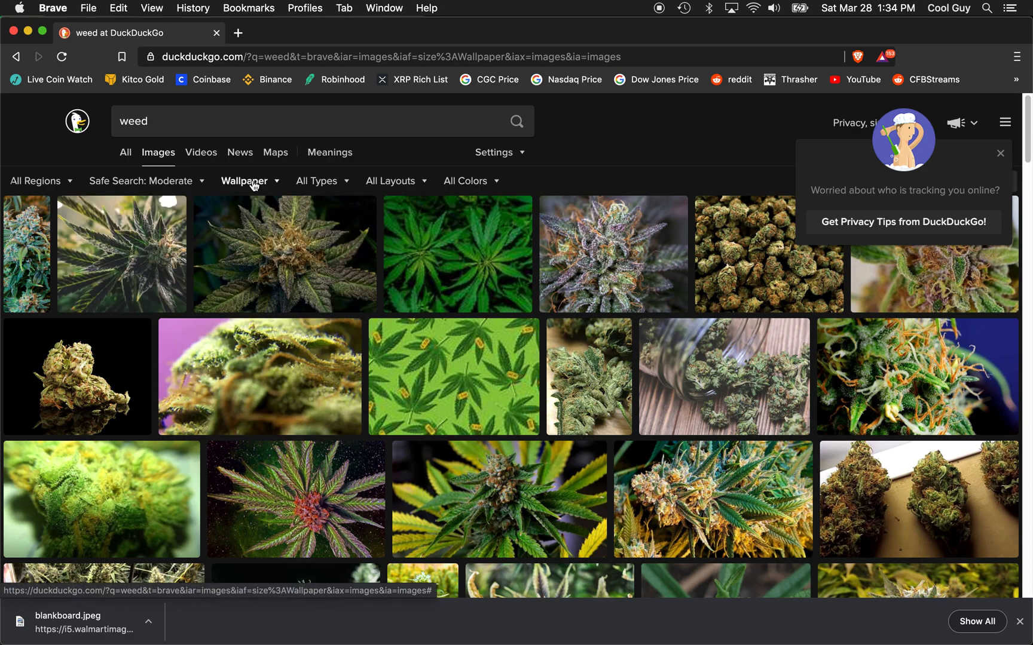
{"action": "scroll", "coordinate": [254, 185], "scroll_direction": "down", "scroll_amount": 5}
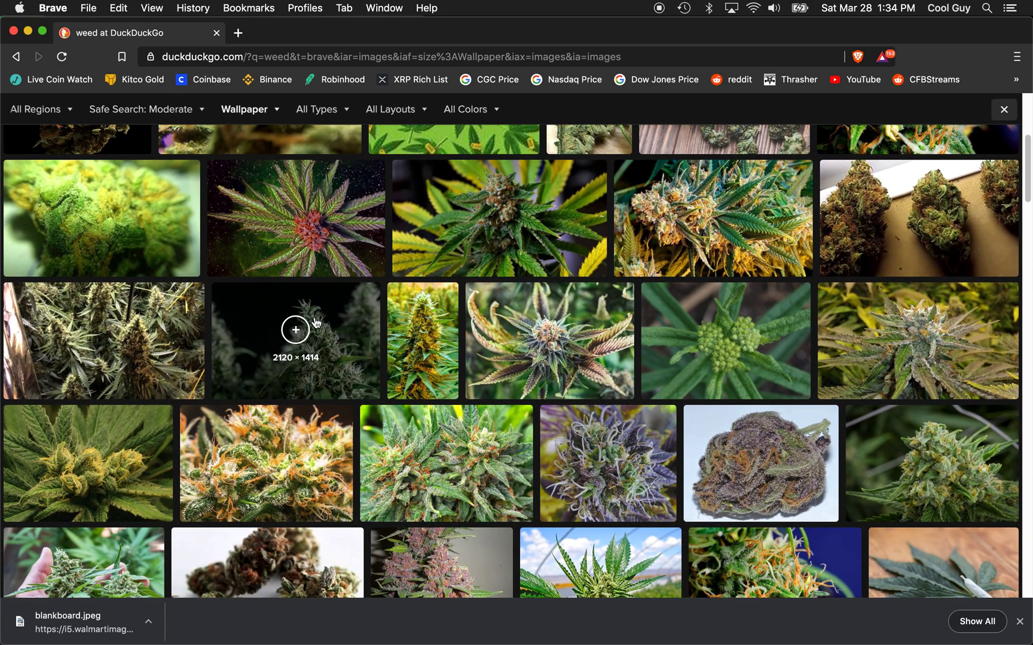
{"action": "left_click", "coordinate": [353, 324]}
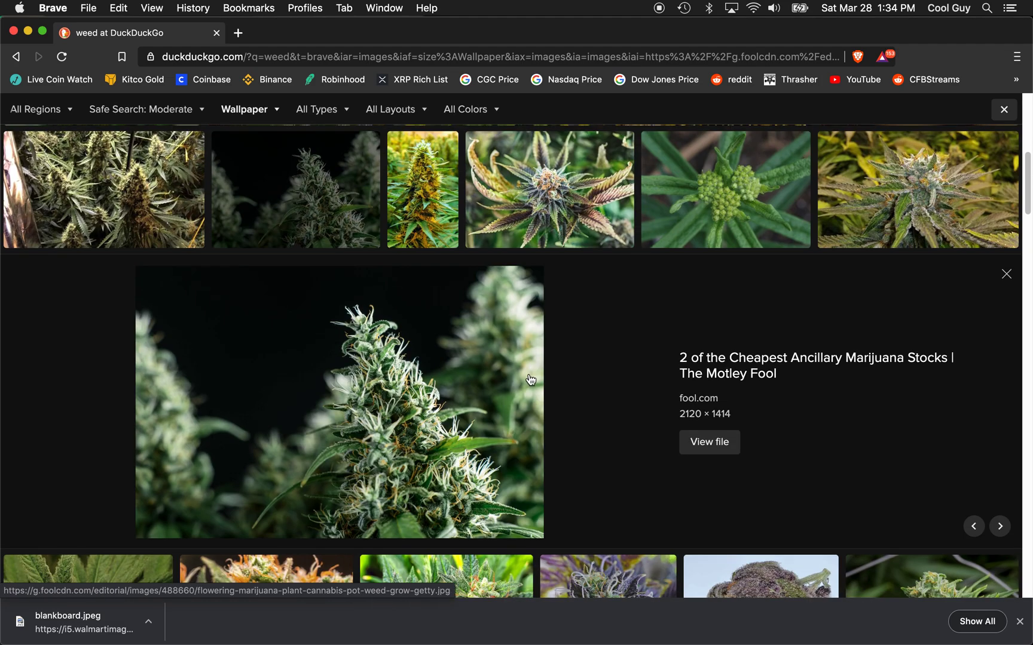
{"action": "left_click", "coordinate": [709, 442]}
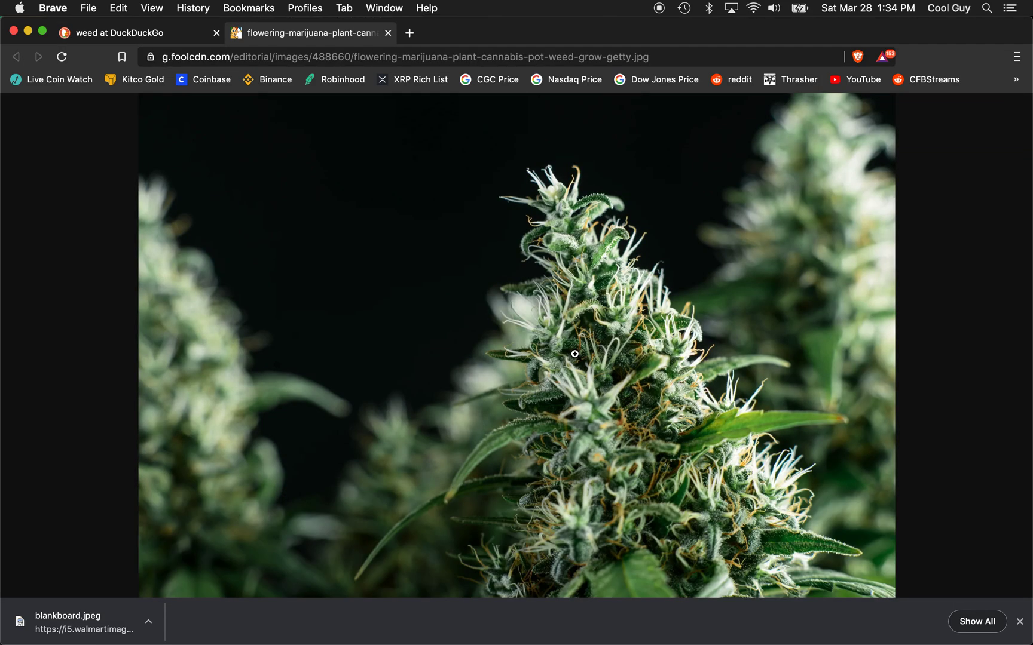
Save the flowering plant image as thoughtfulweed.jpg, then switch back to Illustrator
{"action": "right_click", "coordinate": [574, 353]}
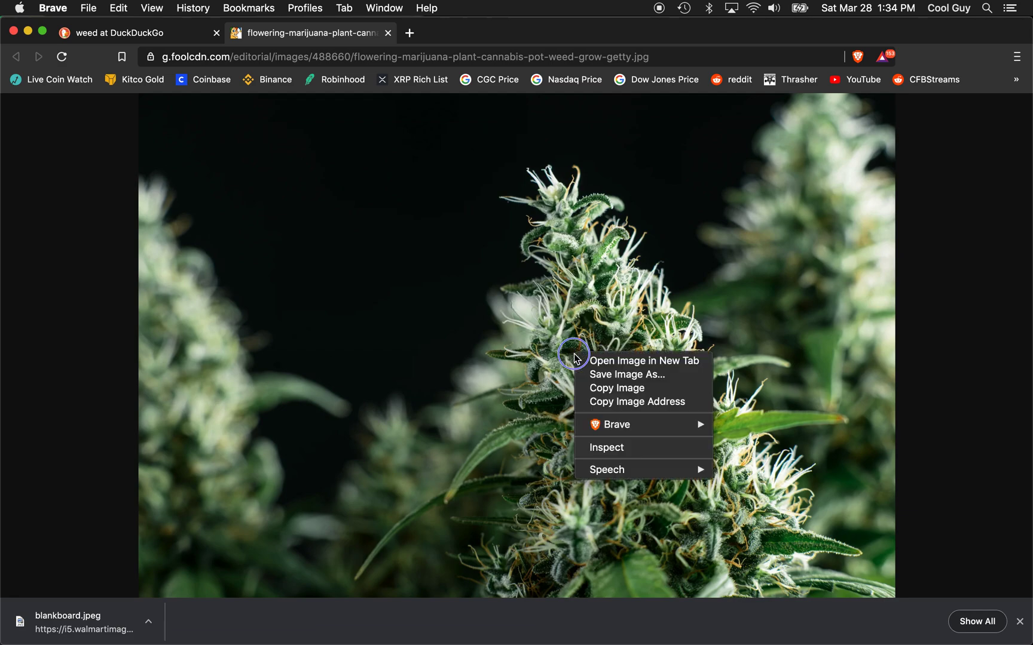
{"action": "left_click", "coordinate": [609, 372]}
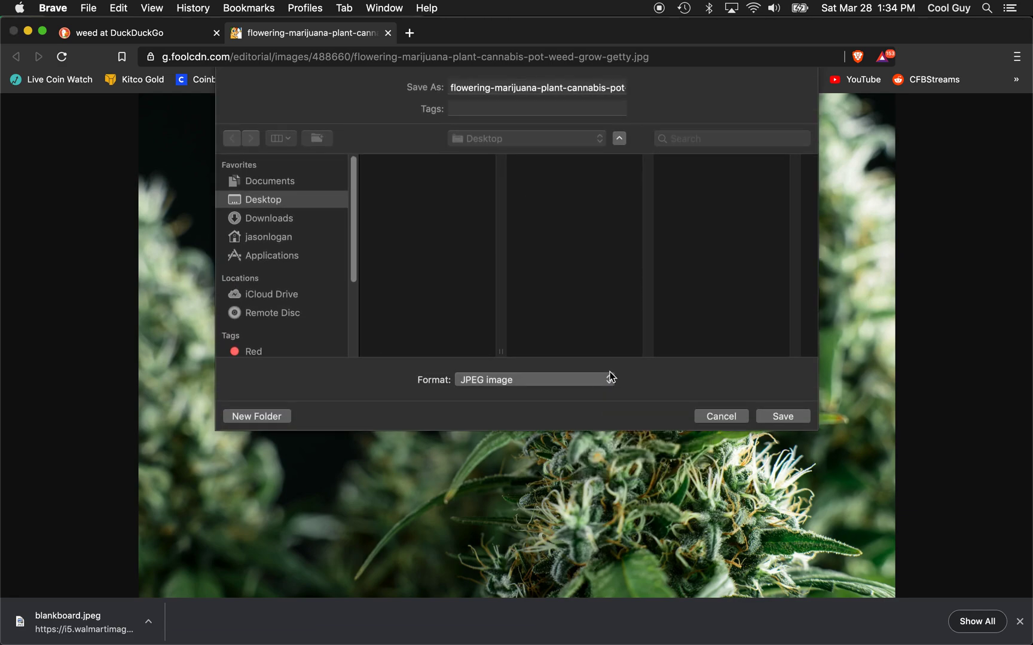
{"action": "type", "text": "thoughtfulweed"}
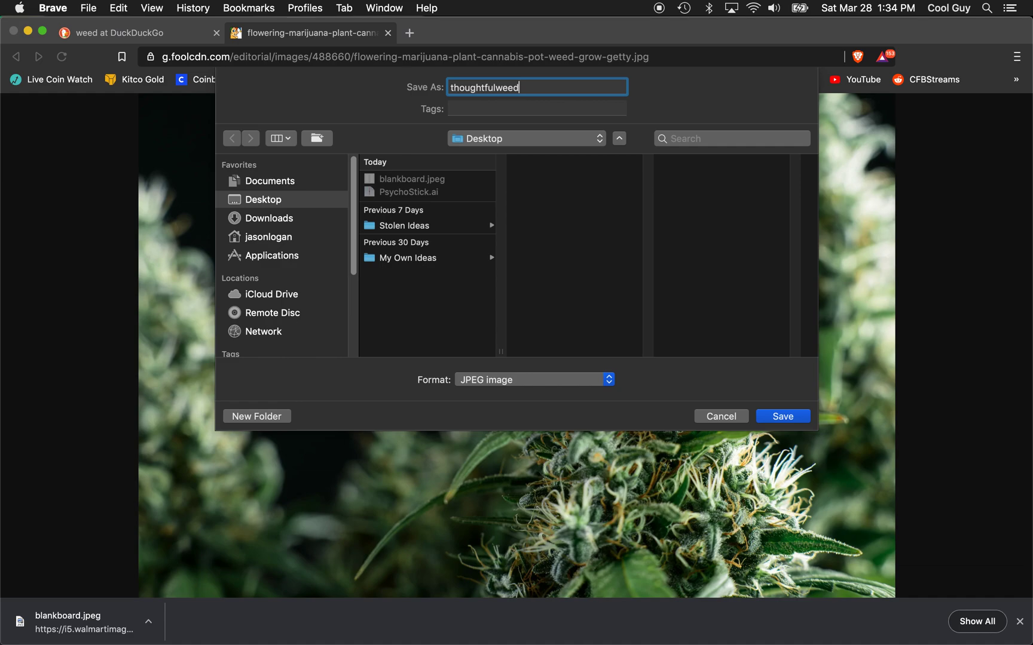
{"action": "key", "text": "Return"}
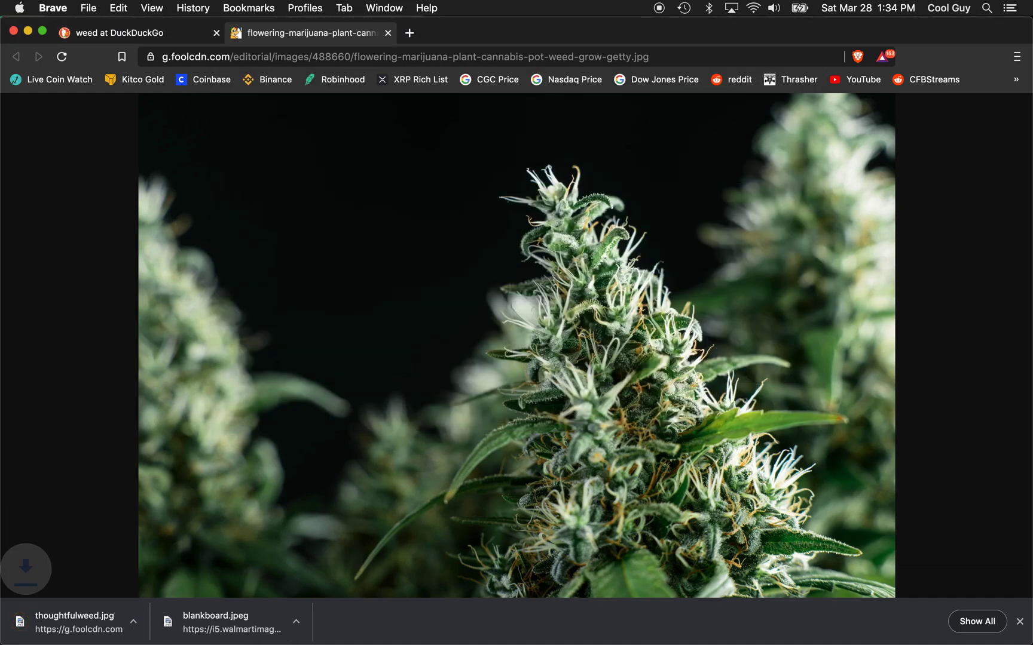
{"action": "key", "text": "super+Tab"}
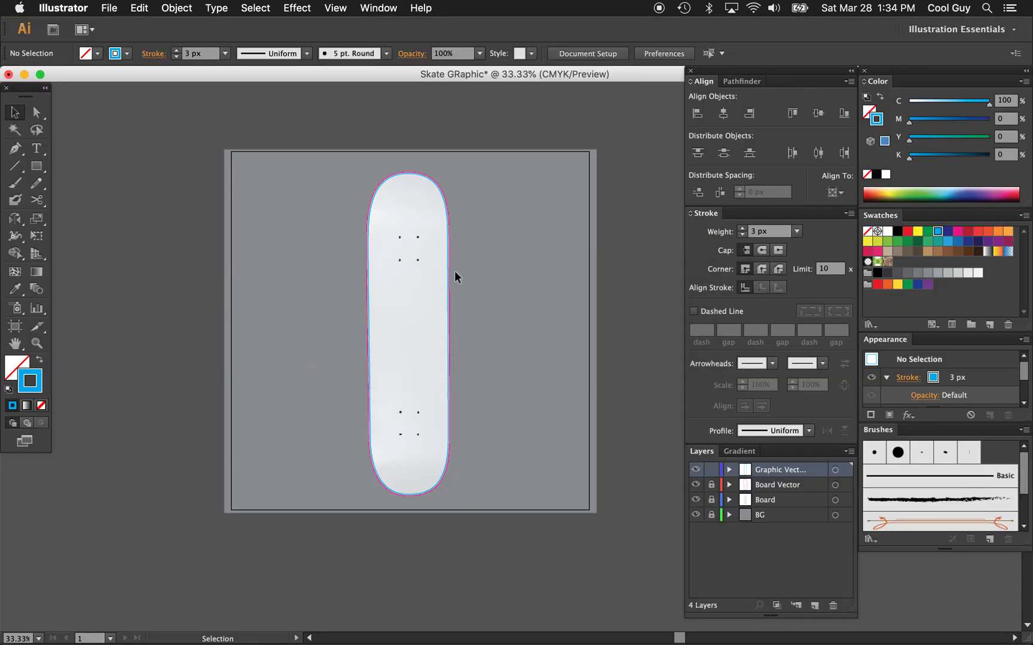
Zoom in on the deck and toggle the Graphic Vector layer's visibility off and on
{"action": "key", "text": "z"}
{"action": "left_click", "coordinate": [447, 274]}
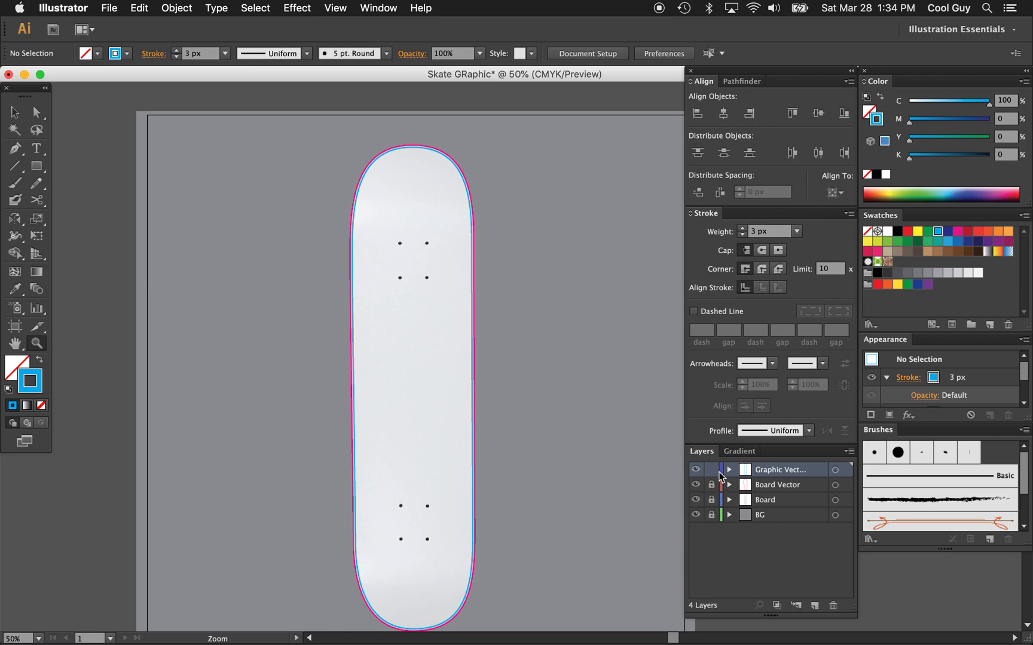
{"action": "left_click", "coordinate": [695, 470]}
{"action": "left_click", "coordinate": [696, 470]}
{"action": "key", "text": "v"}
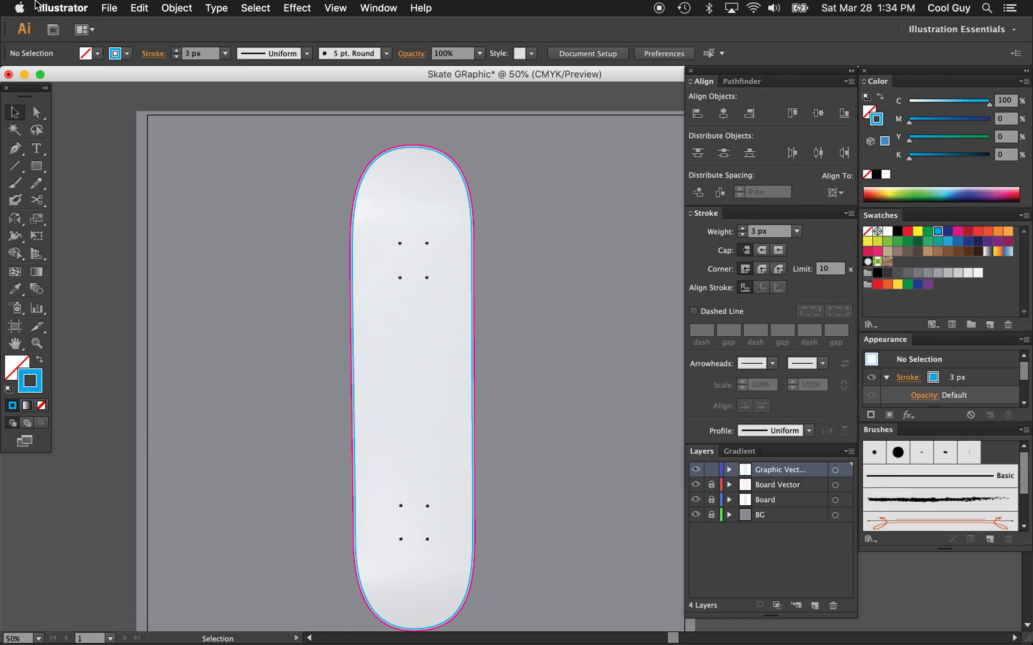
Place thoughtfulweed.jpg into the document with File > Place
{"action": "left_click", "coordinate": [109, 8]}
{"action": "left_click", "coordinate": [152, 220]}
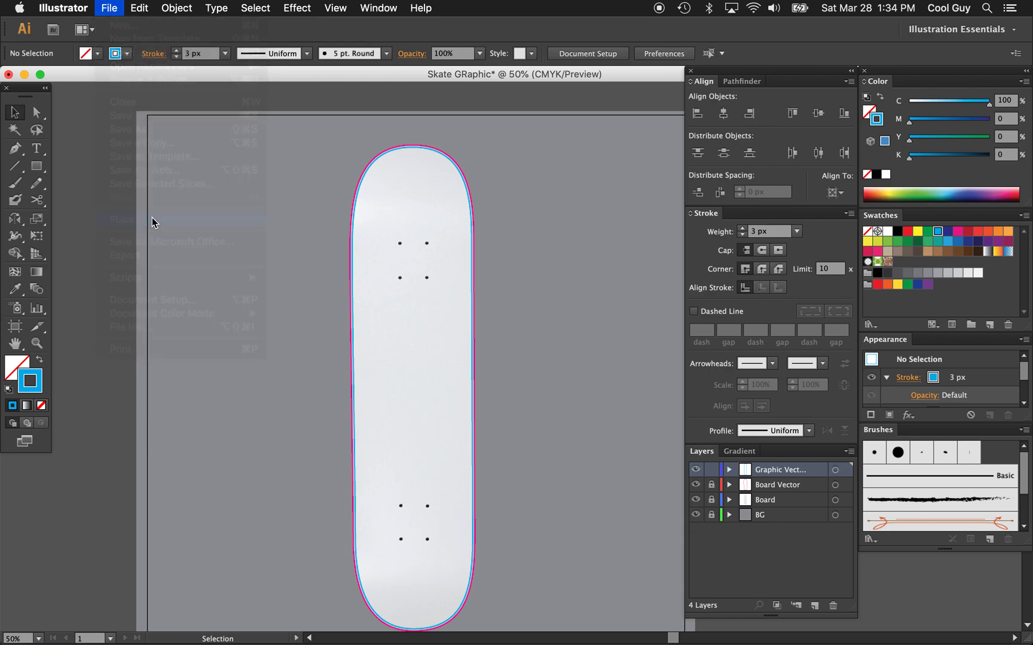
{"action": "left_click", "coordinate": [419, 176]}
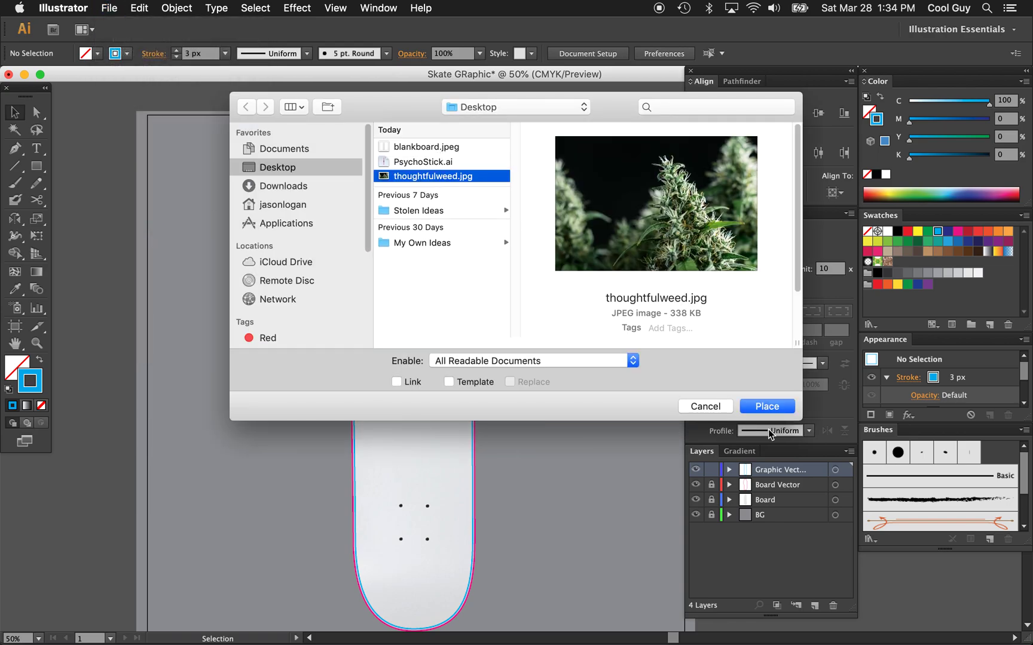
{"action": "left_click", "coordinate": [767, 406]}
Drop the plant photo onto the artboard and reselect it
{"action": "key", "text": "z"}
{"action": "left_click", "coordinate": [486, 453], "text": "alt"}
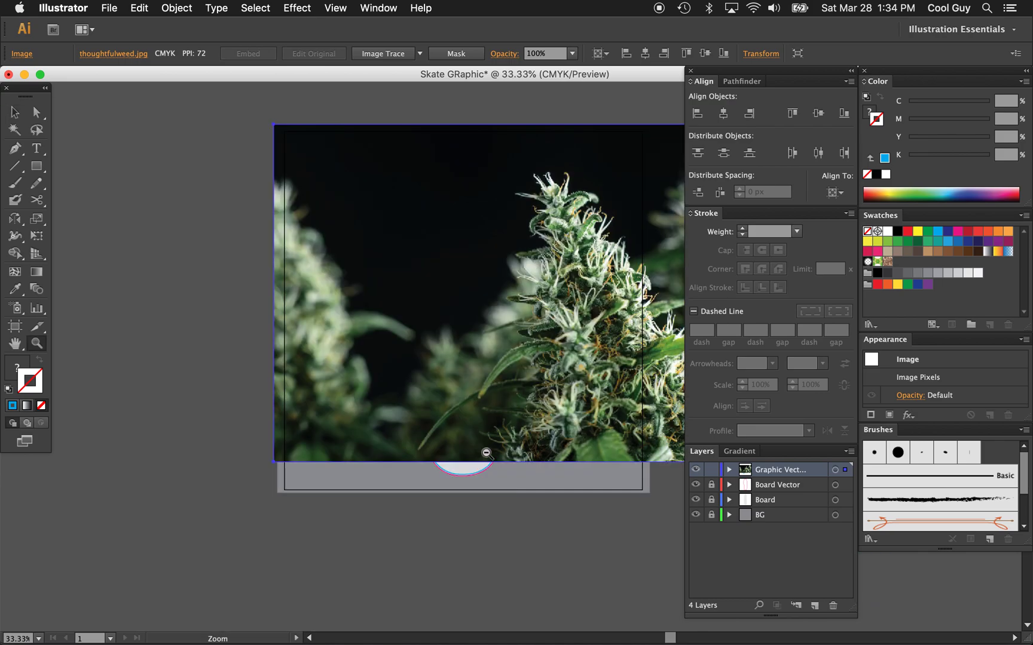
{"action": "scroll", "coordinate": [486, 453], "scroll_direction": "right", "scroll_amount": 5}
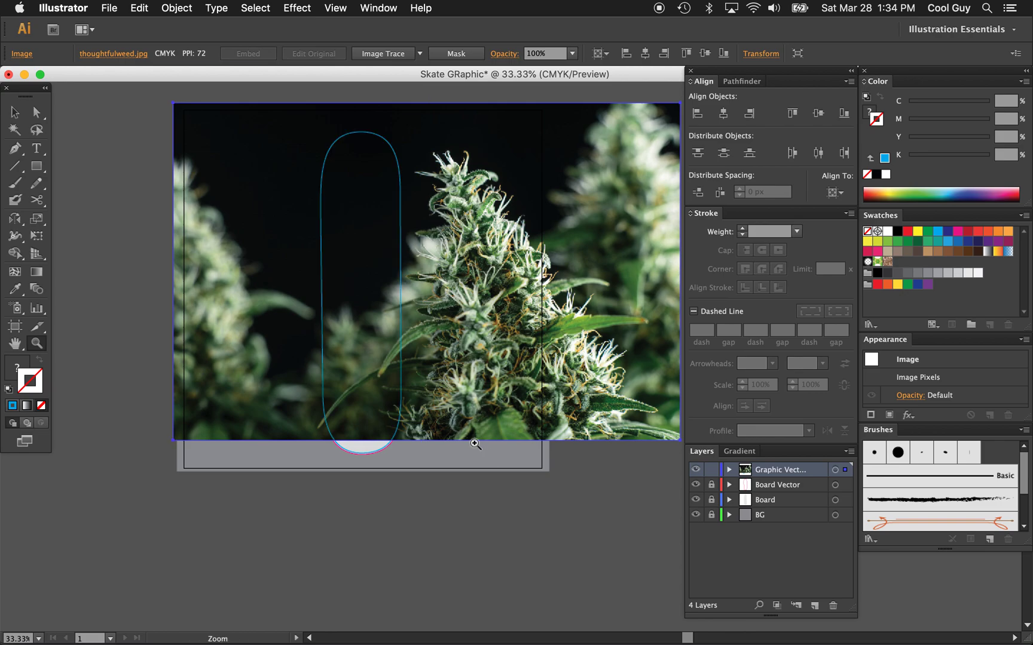
{"action": "key", "text": "v"}
{"action": "left_click", "coordinate": [134, 192]}
{"action": "left_click", "coordinate": [565, 207]}
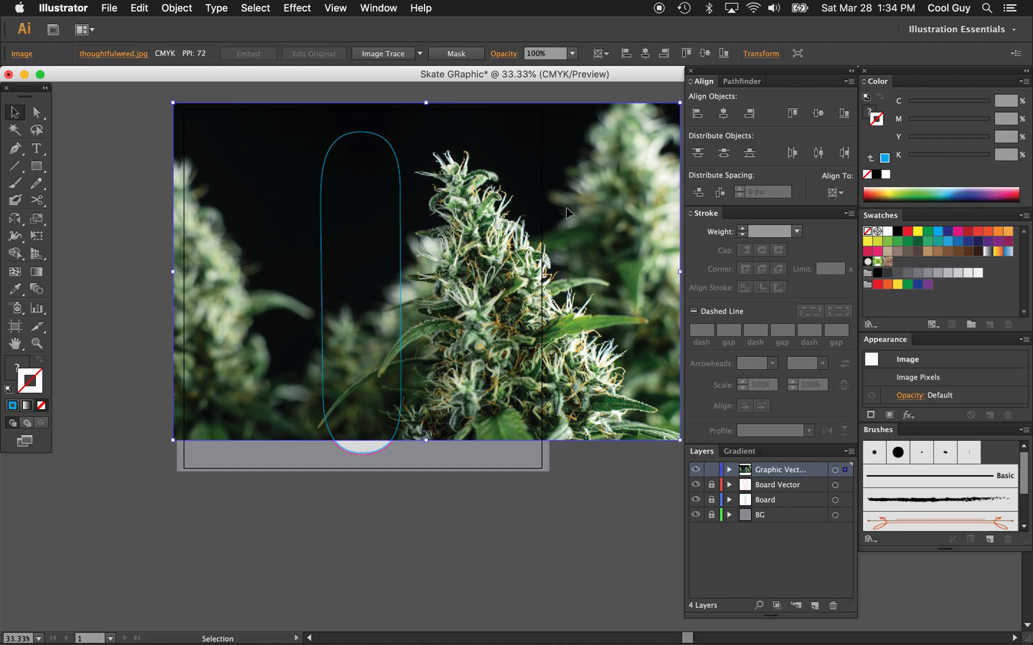
Nudge the photo left and down until its bud sits inside the board outline
{"action": "key", "text": "shift+Left"}
{"action": "key", "text": "shift+Left"}
{"action": "key", "text": "shift+Left"}
{"action": "key", "text": "shift+Left"}
{"action": "key", "text": "shift+Left"}
{"action": "key", "text": "shift+Left"}
{"action": "key", "text": "shift+Down"}
{"action": "key", "text": "shift+Down"}
{"action": "key", "text": "shift+Down"}
{"action": "key", "text": "shift+Down"}
{"action": "key", "text": "shift+Down"}
{"action": "key", "text": "shift+Down"}
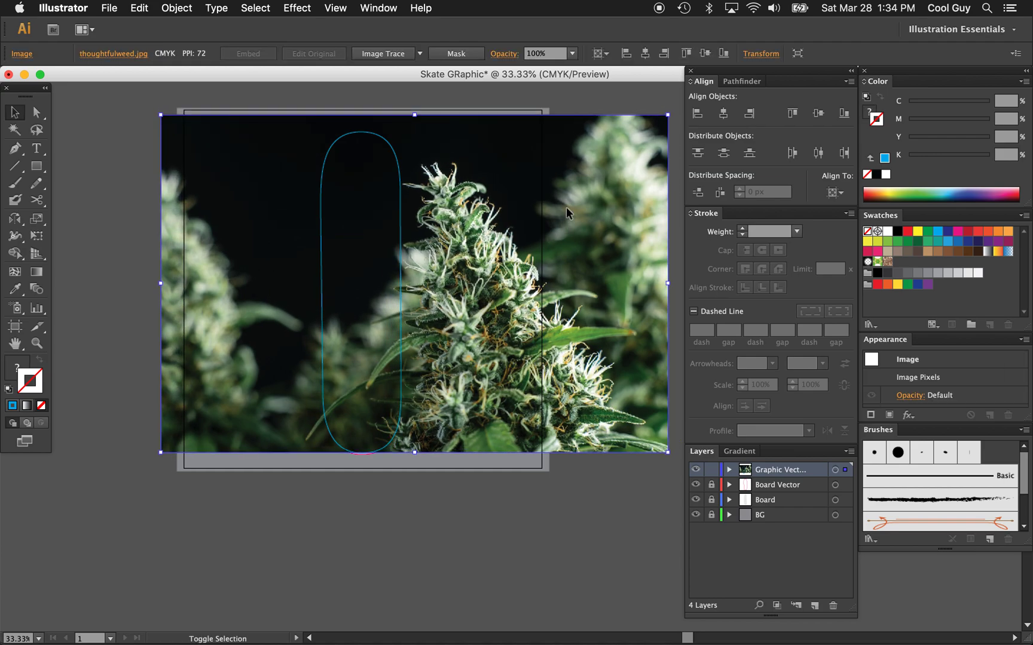
{"action": "key", "text": "shift+Left"}
{"action": "key", "text": "shift+Left"}
{"action": "key", "text": "shift+Left"}
{"action": "key", "text": "shift+Left"}
{"action": "key", "text": "shift+Left"}
{"action": "key", "text": "shift+Left"}
{"action": "key", "text": "shift+Down"}
{"action": "key", "text": "shift+Left"}
{"action": "key", "text": "shift+Left"}
{"action": "key", "text": "shift+Left"}
{"action": "key", "text": "shift+Left"}
{"action": "key", "text": "shift+Left"}
{"action": "key", "text": "shift+Left"}
{"action": "key", "text": "shift+Left"}
{"action": "key", "text": "shift+Left"}
{"action": "key", "text": "shift+Left"}
{"action": "key", "text": "shift+Left"}
{"action": "key", "text": "shift+Left"}
{"action": "key", "text": "shift+Left"}
{"action": "key", "text": "shift+Left"}
{"action": "key", "text": "shift+Left"}
{"action": "key", "text": "shift+Left"}
{"action": "key", "text": "shift+Left"}
{"action": "key", "text": "shift+Left"}
{"action": "key", "text": "shift+Left"}
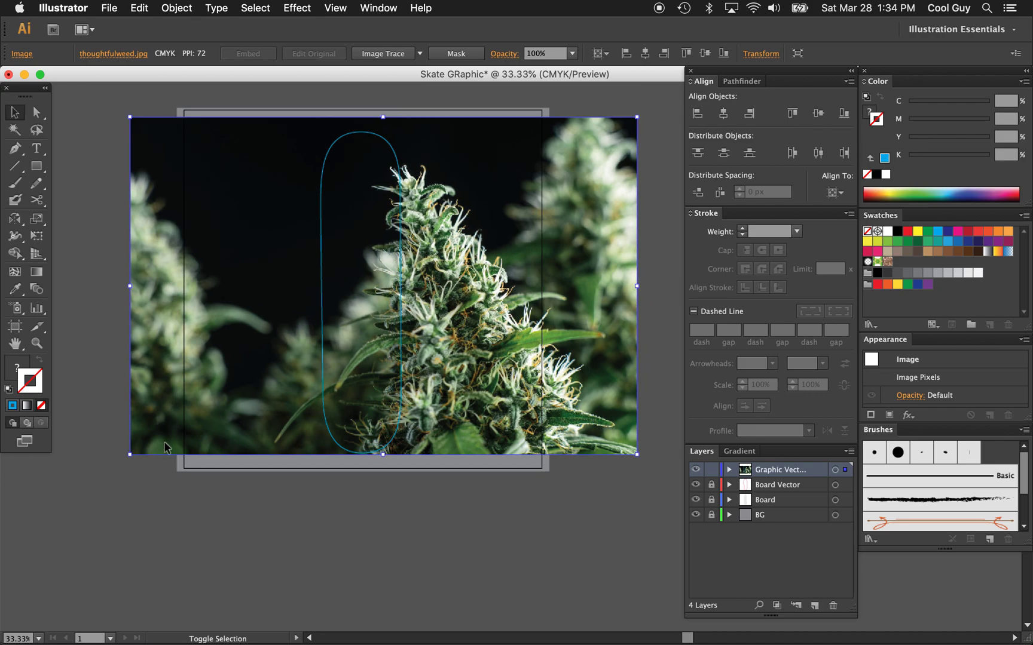
{"action": "key", "text": "shift+Left"}
{"action": "key", "text": "shift+Left"}
{"action": "key", "text": "shift+Left"}
{"action": "key", "text": "shift+Left"}
{"action": "key", "text": "shift+Left"}
{"action": "key", "text": "shift+Left"}
{"action": "key", "text": "shift+Left"}
{"action": "key", "text": "shift+Left"}
{"action": "key", "text": "shift+Left"}
{"action": "key", "text": "shift+Left"}
{"action": "key", "text": "shift+Left"}
{"action": "key", "text": "shift+Left"}
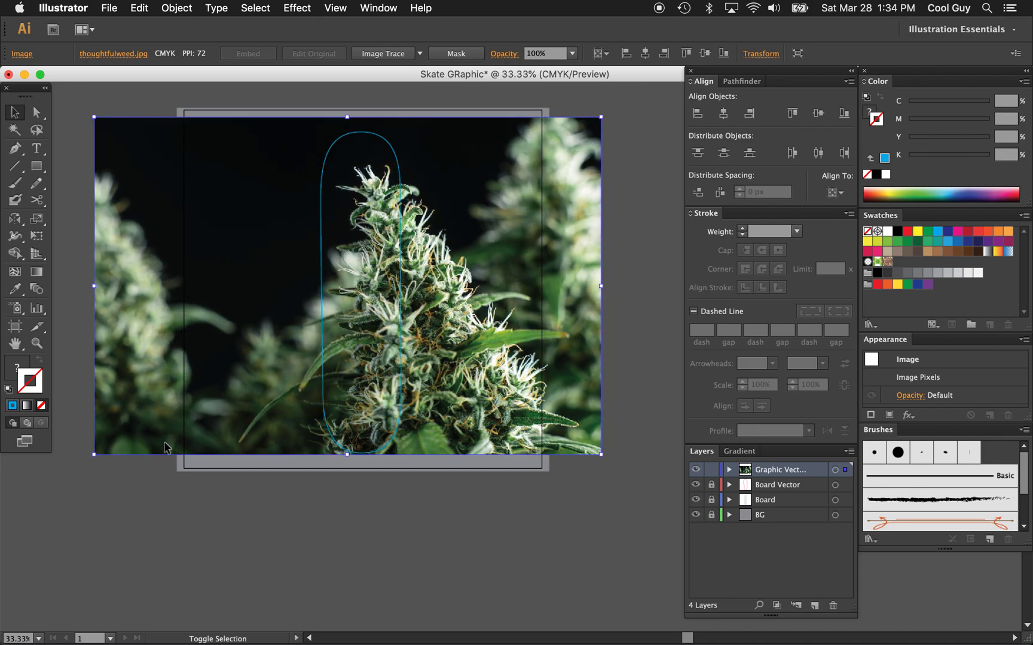
{"action": "key", "text": "shift+Down"}
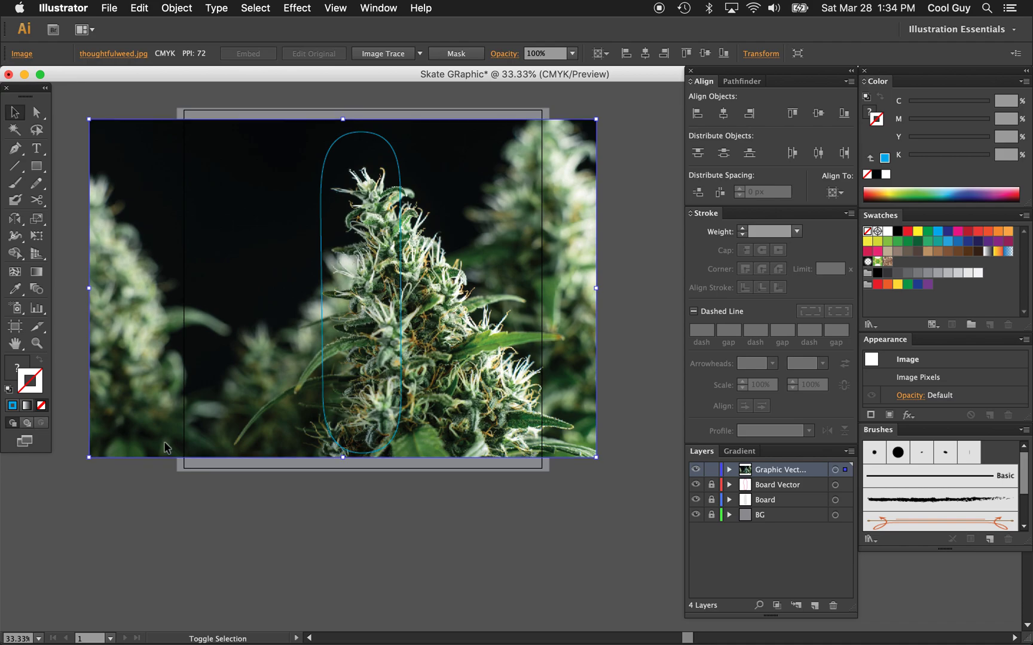
{"action": "key", "text": "shift+Down"}
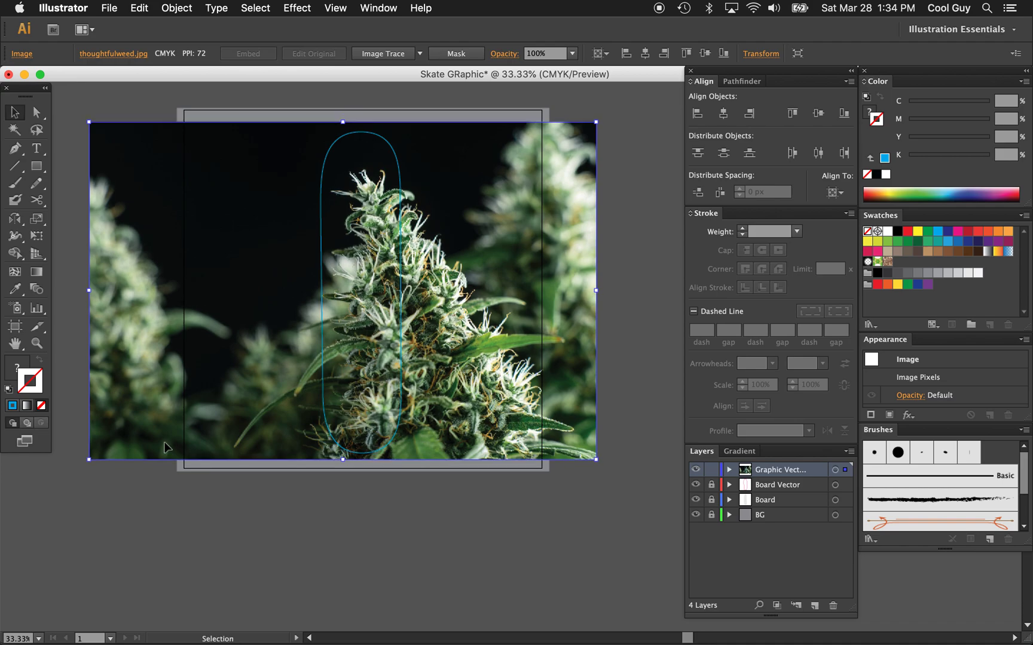
Marquee-select both the plant photo and the inner board shape
{"action": "left_click", "coordinate": [638, 230]}
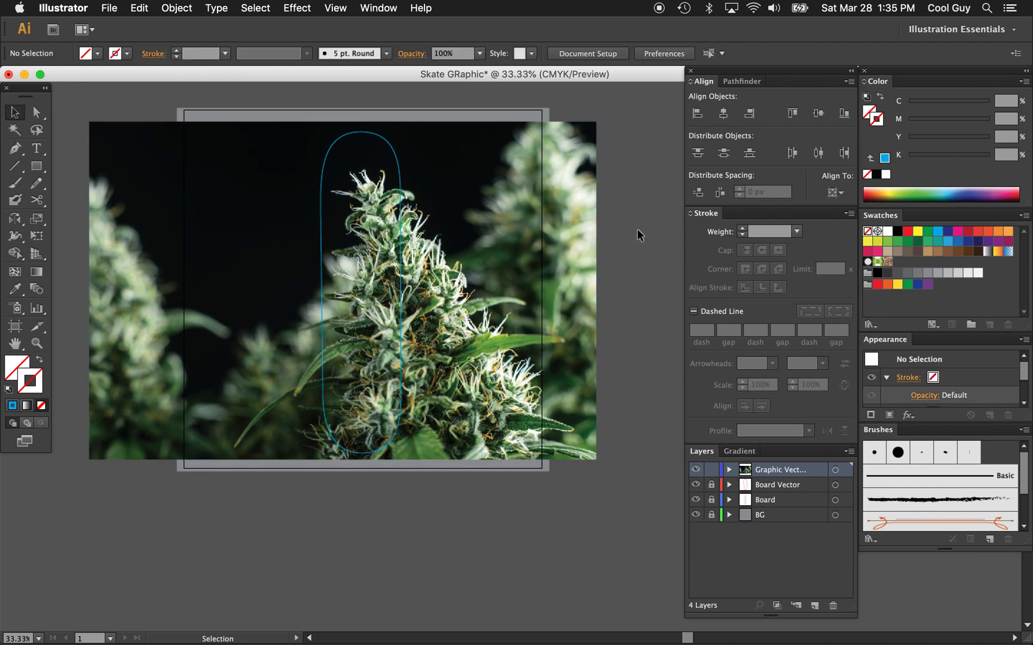
{"action": "scroll", "coordinate": [378, 108], "scroll_direction": "up", "scroll_amount": 3}
{"action": "scroll", "coordinate": [378, 108], "scroll_direction": "right", "scroll_amount": 2}
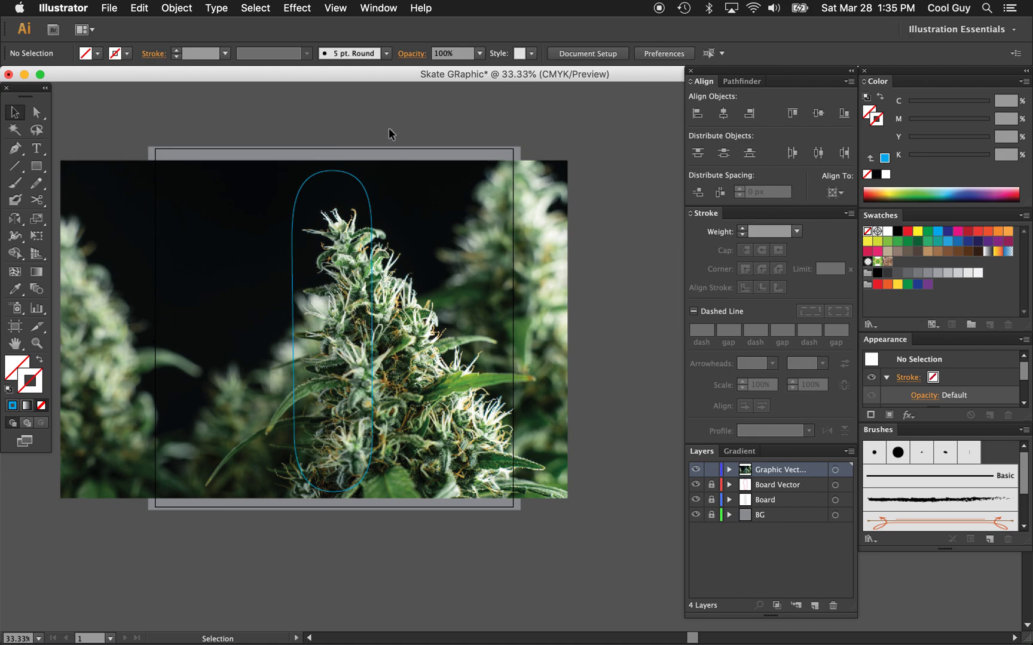
{"action": "left_click_drag", "start_coordinate": [388, 132], "coordinate": [314, 258]}
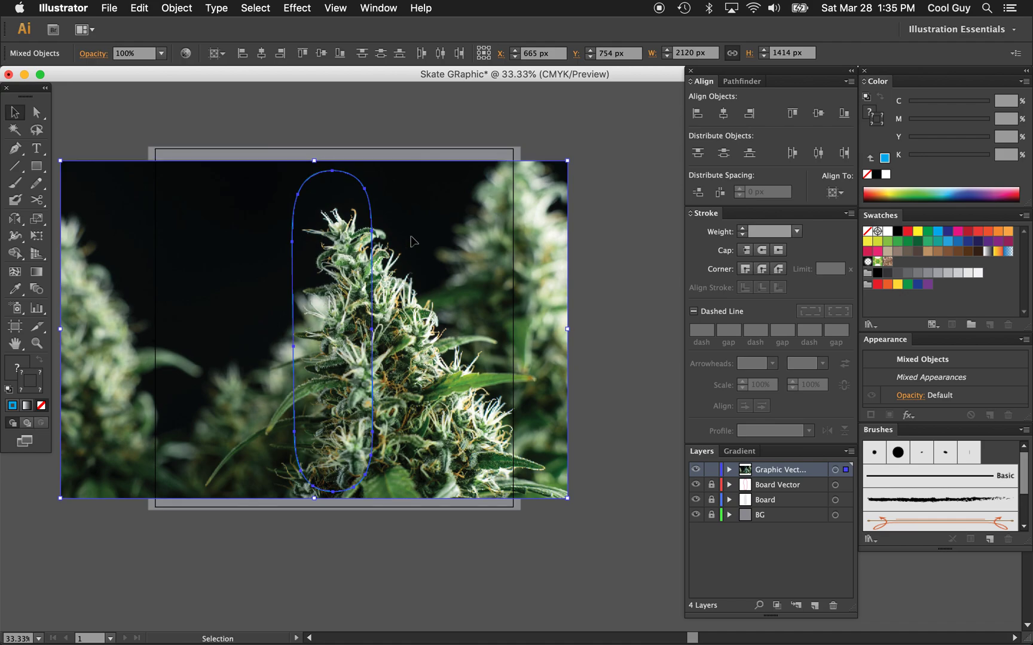
Clip the photo to the board shape with Cmd+7 and hide the Board Vector layer
{"action": "key", "text": "super+7"}
{"action": "left_click", "coordinate": [530, 282]}
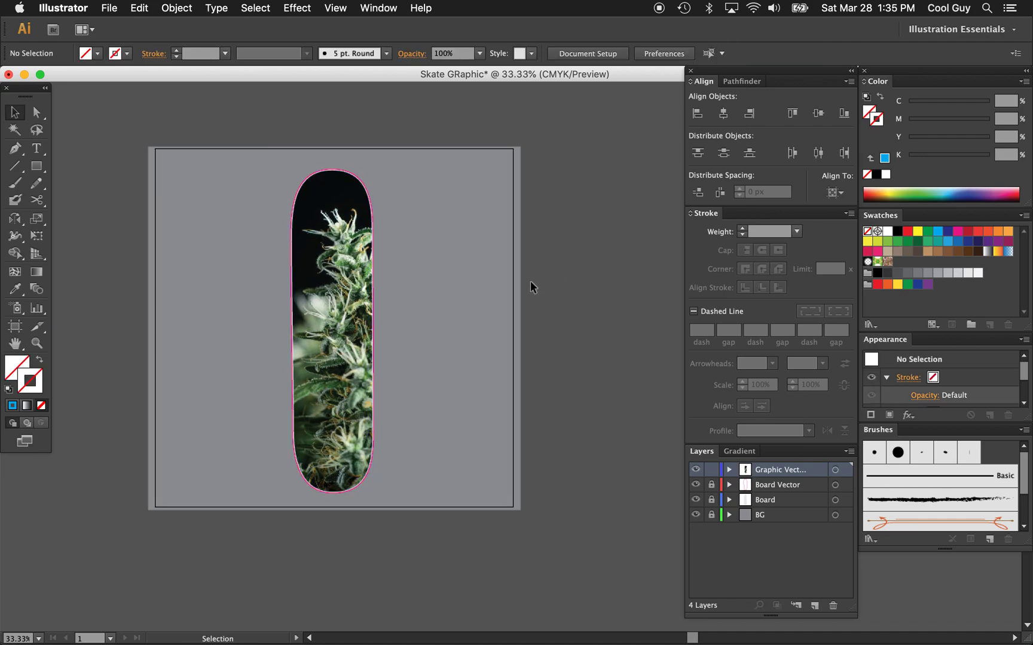
{"action": "left_click", "coordinate": [695, 485]}
Zoom out to the whole artboard and unlock the Board Vector, Board and BG layers
{"action": "key", "text": "z"}
{"action": "left_click", "coordinate": [409, 362]}
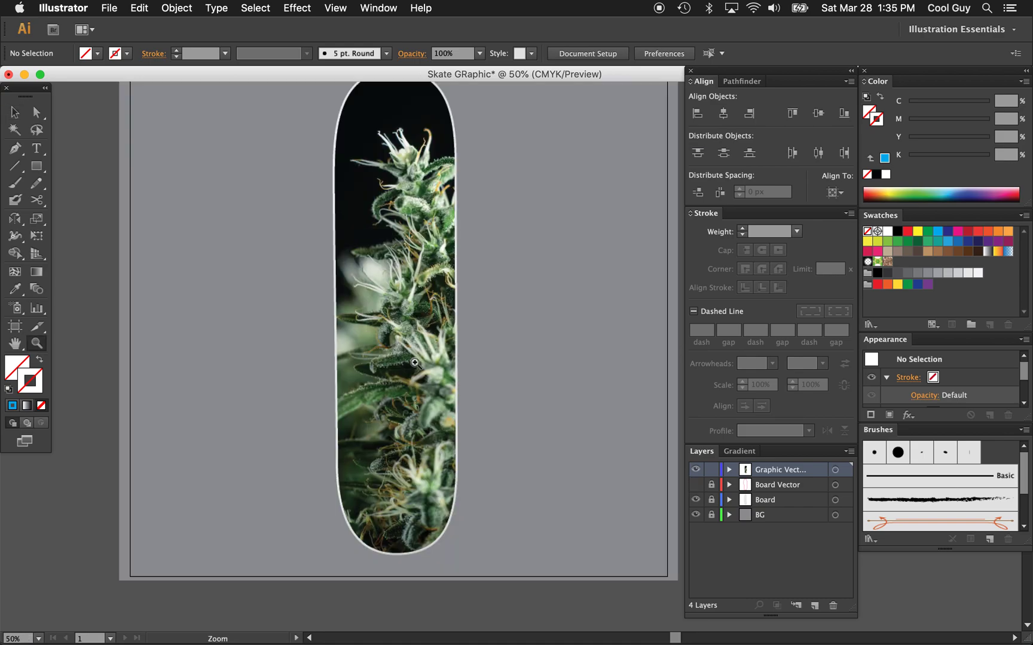
{"action": "left_click", "coordinate": [506, 395], "text": "alt"}
{"action": "scroll", "coordinate": [502, 395], "scroll_direction": "right", "scroll_amount": 2}
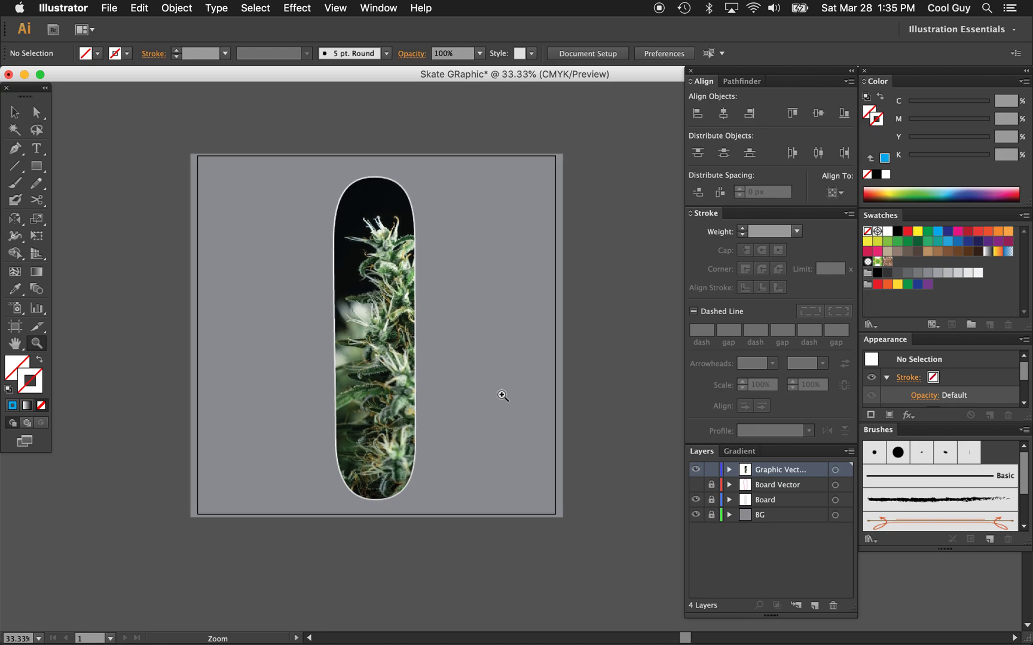
{"action": "left_click", "coordinate": [502, 395], "text": "alt"}
{"action": "scroll", "coordinate": [500, 393], "scroll_direction": "right", "scroll_amount": 5}
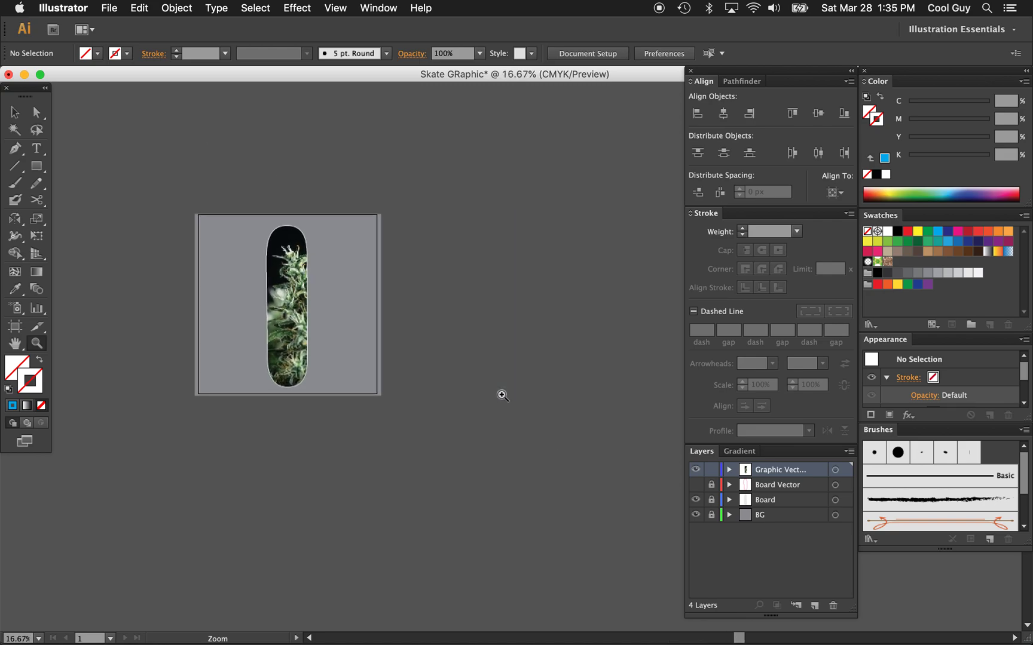
{"action": "key", "text": "v"}
{"action": "left_click_drag", "start_coordinate": [711, 485], "coordinate": [712, 531]}
Duplicate the artboard to the right of the original and zoom in on the copy
{"action": "left_click", "coordinate": [589, 53]}
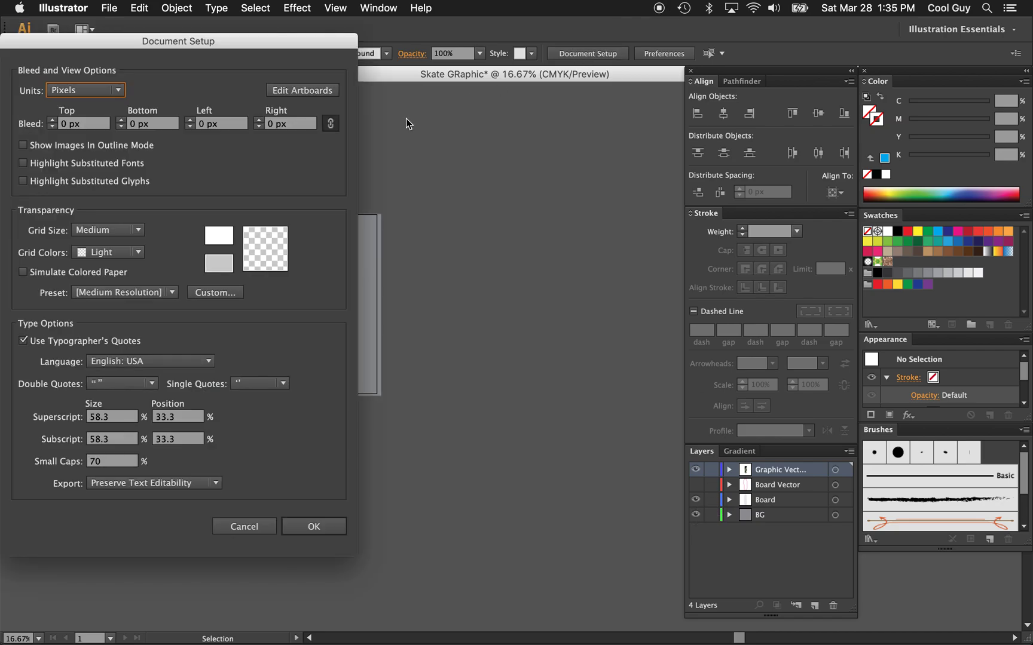
{"action": "left_click", "coordinate": [301, 90]}
{"action": "left_click_drag", "start_coordinate": [337, 267], "coordinate": [554, 266]}
{"action": "key", "text": "v"}
{"action": "key", "text": "super+equal"}
{"action": "key", "text": "super+equal"}
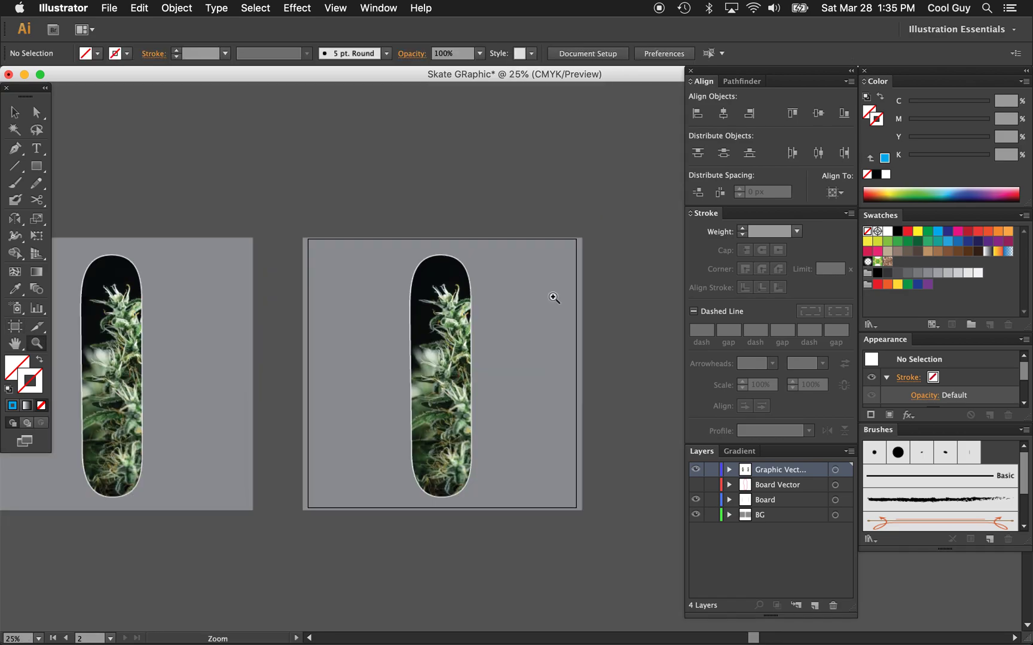
Release the clipping mask on the copy, delete the cannabis photo, and lock the lower layers
{"action": "left_click", "coordinate": [416, 314]}
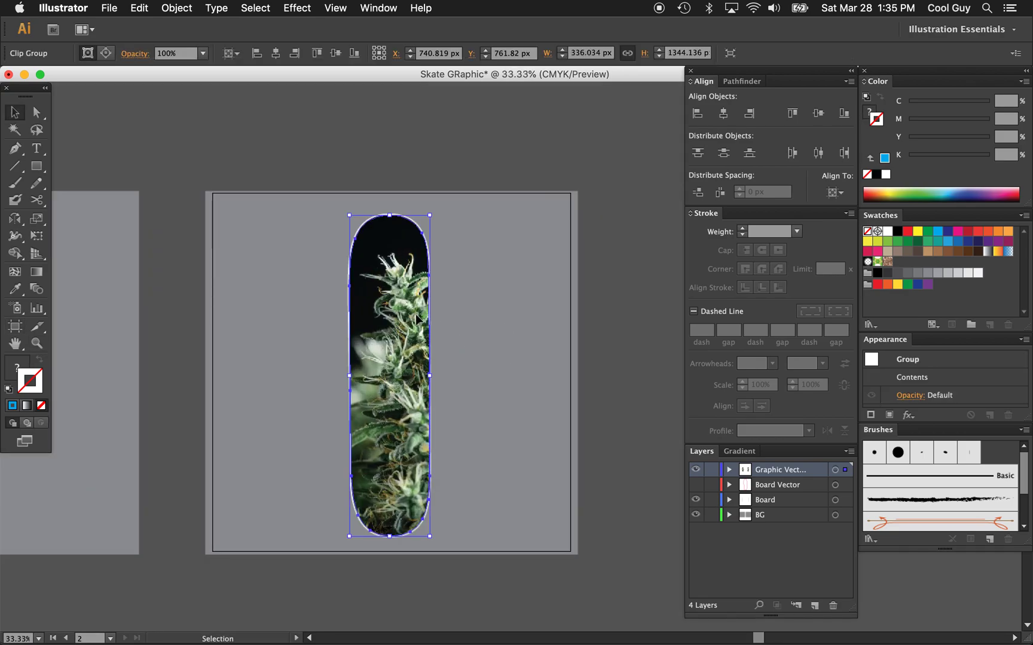
{"action": "key", "text": "super+alt+7"}
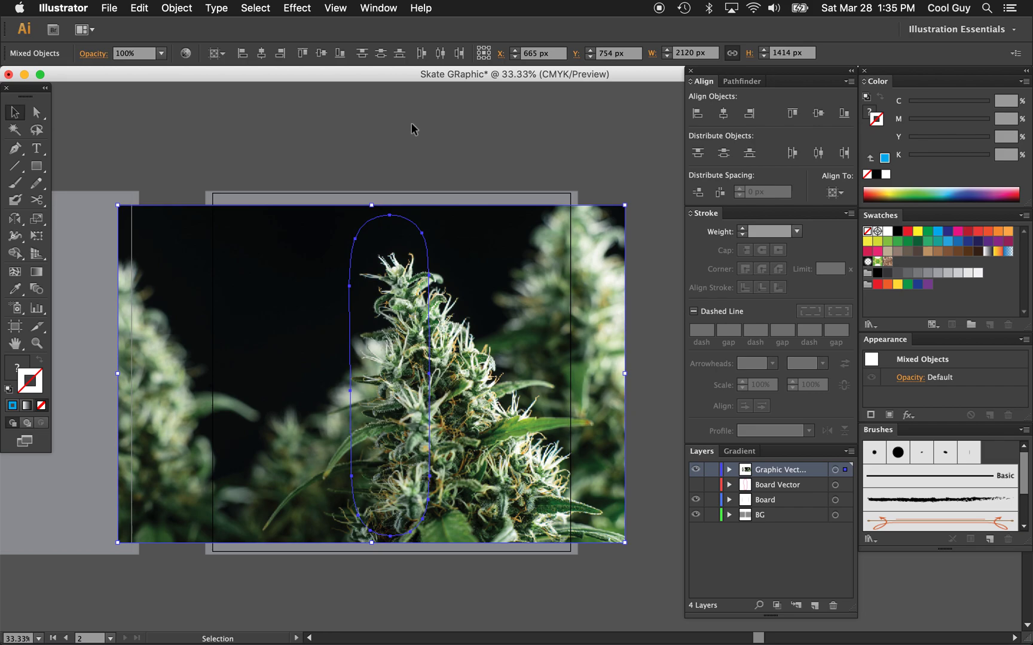
{"action": "left_click", "coordinate": [411, 126]}
{"action": "left_click", "coordinate": [601, 271]}
{"action": "left_click", "coordinate": [602, 271], "text": "shift"}
{"action": "key", "text": "Delete"}
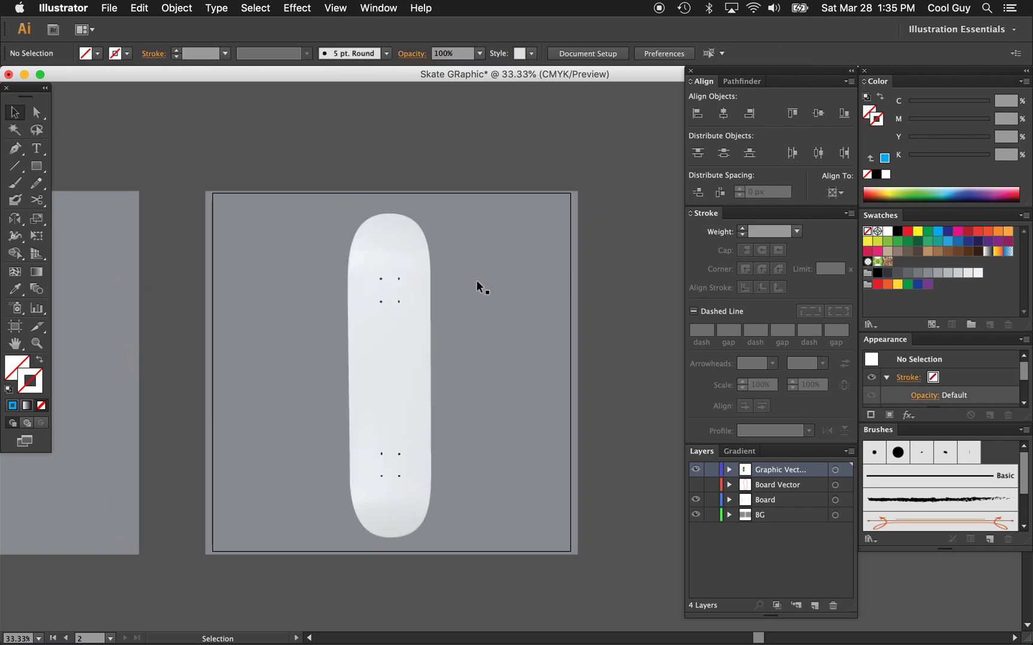
{"action": "left_click_drag", "start_coordinate": [716, 483], "coordinate": [715, 515]}
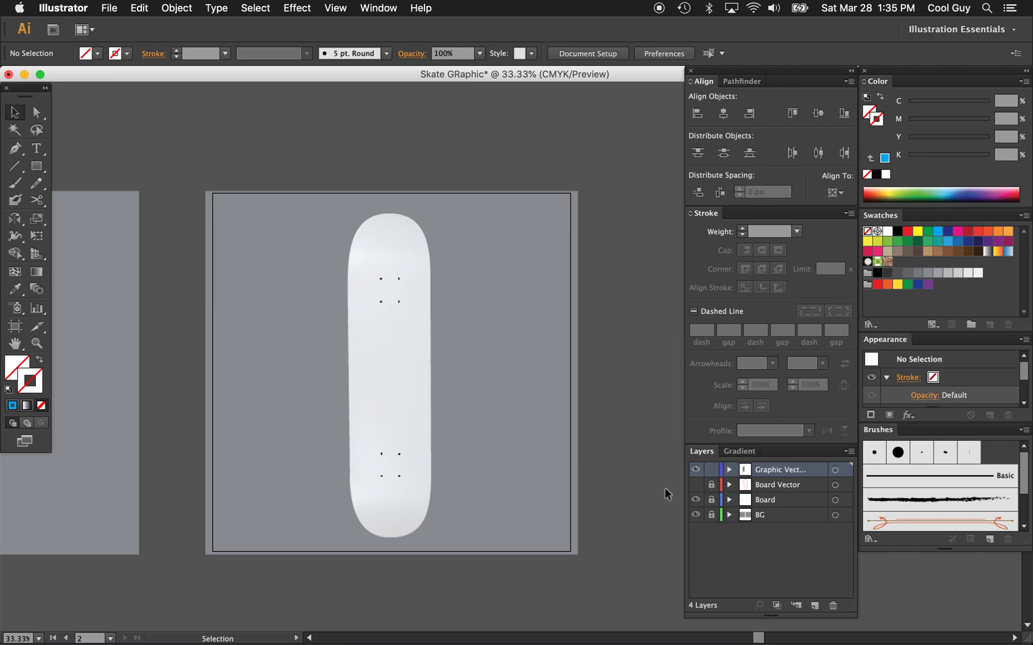
Give the copied board outline a 3 px cyan stroke
{"action": "left_click", "coordinate": [403, 267]}
{"action": "key", "text": "z"}
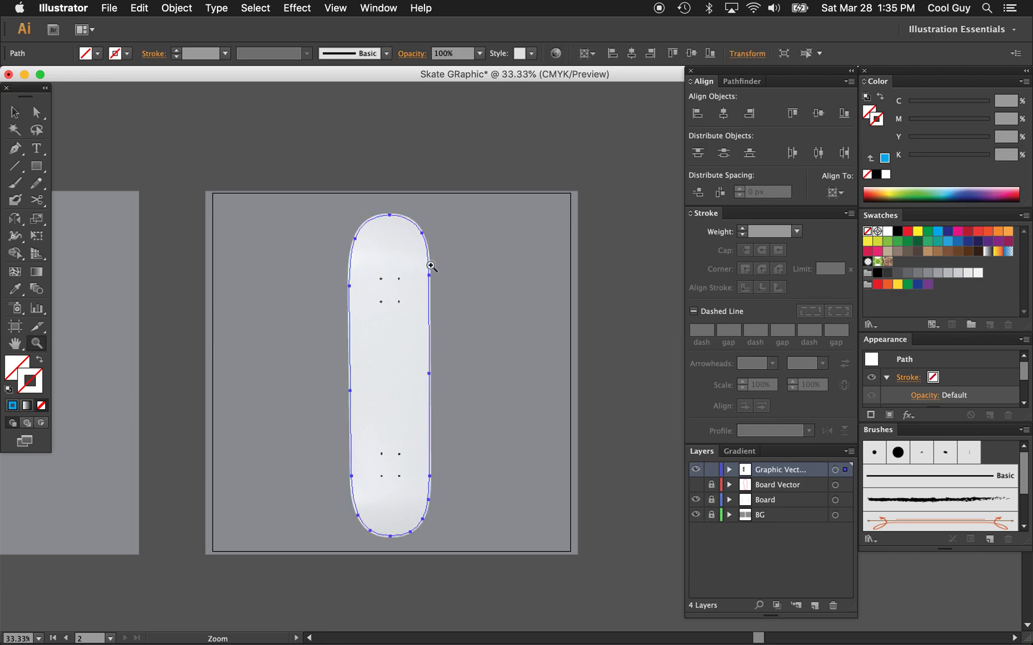
{"action": "left_click", "coordinate": [429, 266]}
{"action": "left_click", "coordinate": [491, 333]}
{"action": "left_click", "coordinate": [519, 392]}
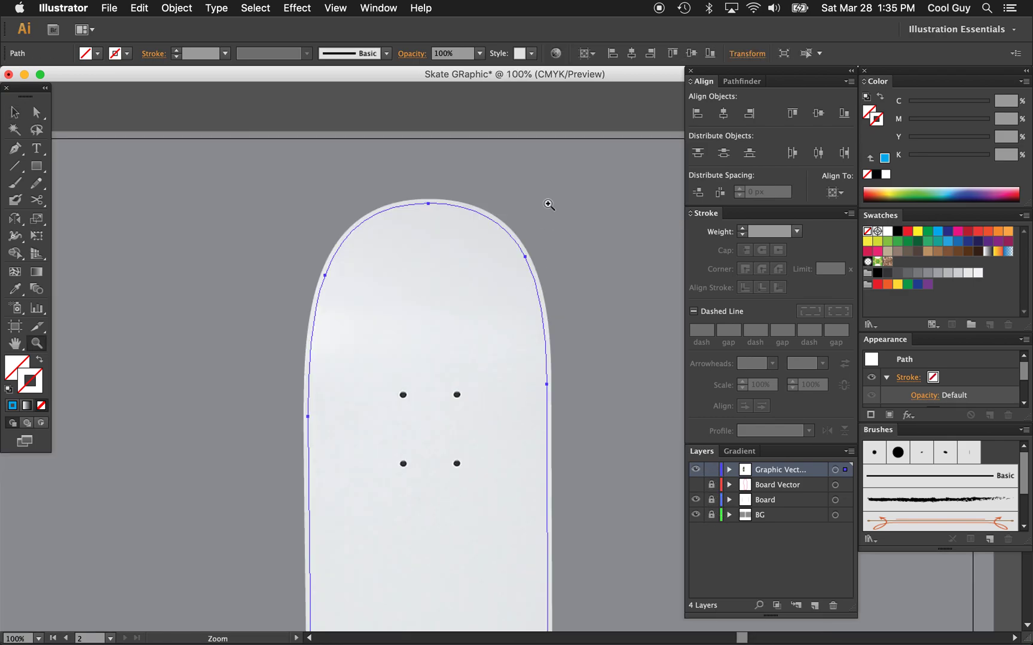
{"action": "left_click", "coordinate": [938, 232]}
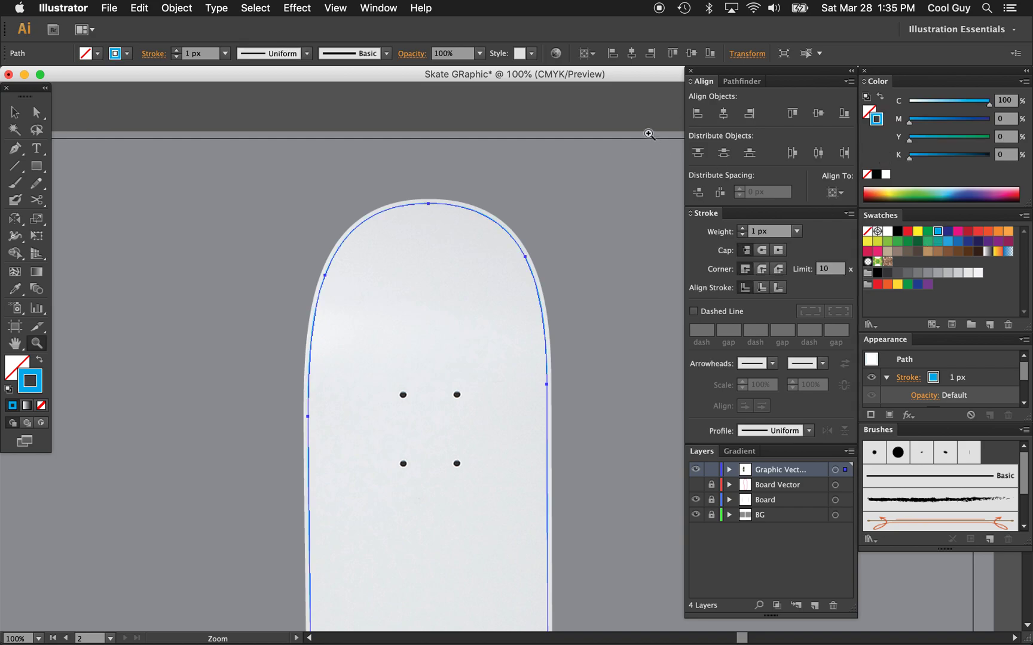
{"action": "left_click", "coordinate": [742, 229]}
{"action": "left_click", "coordinate": [742, 229]}
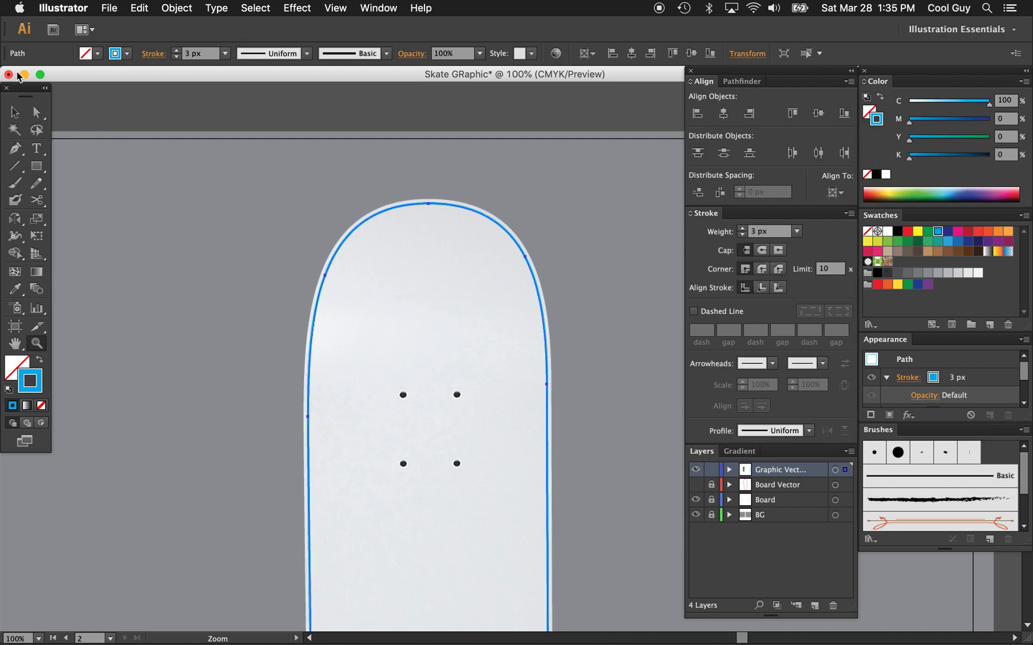
{"action": "left_click", "coordinate": [153, 127], "text": "super"}
{"action": "left_click", "coordinate": [345, 345], "text": "alt"}
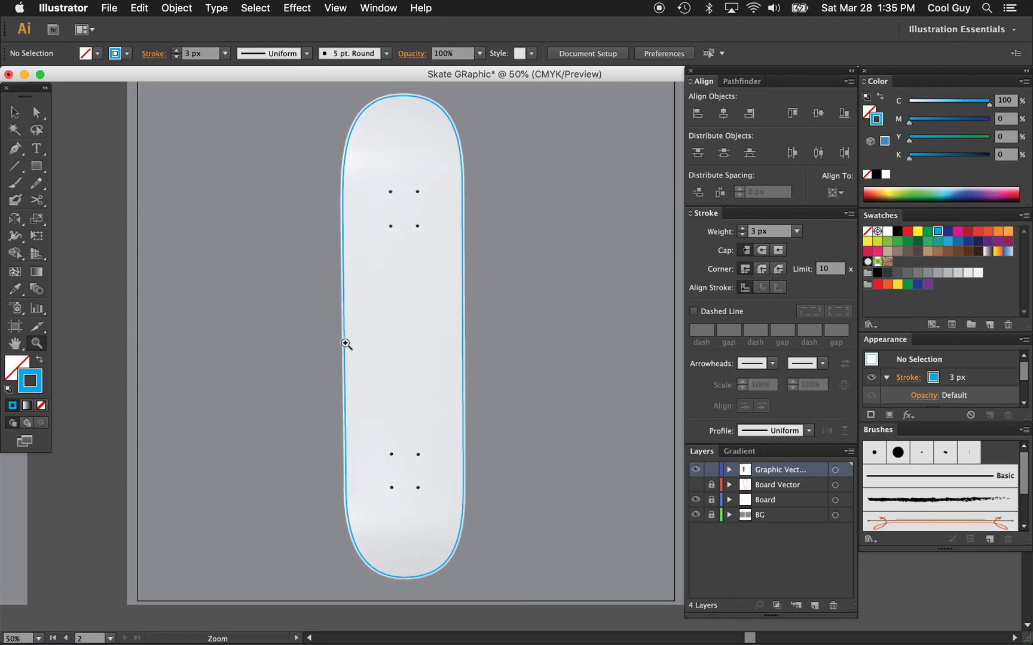
{"action": "left_click", "coordinate": [345, 344], "text": "alt"}
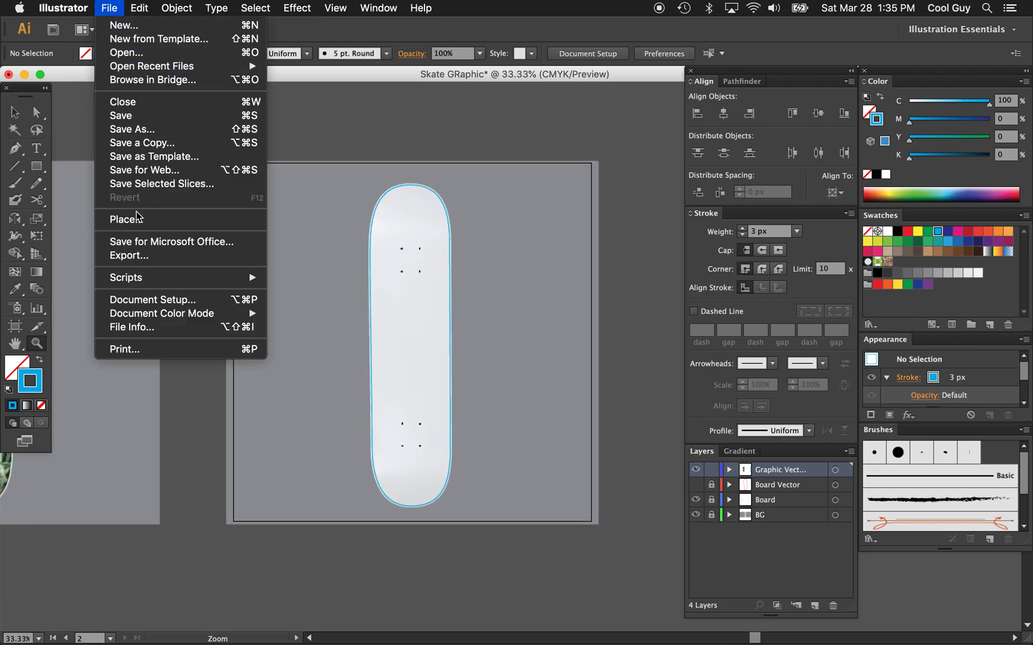
Place PsychoStick.ai, accepting the default Place PDF crop settings
{"action": "left_click", "coordinate": [137, 219]}
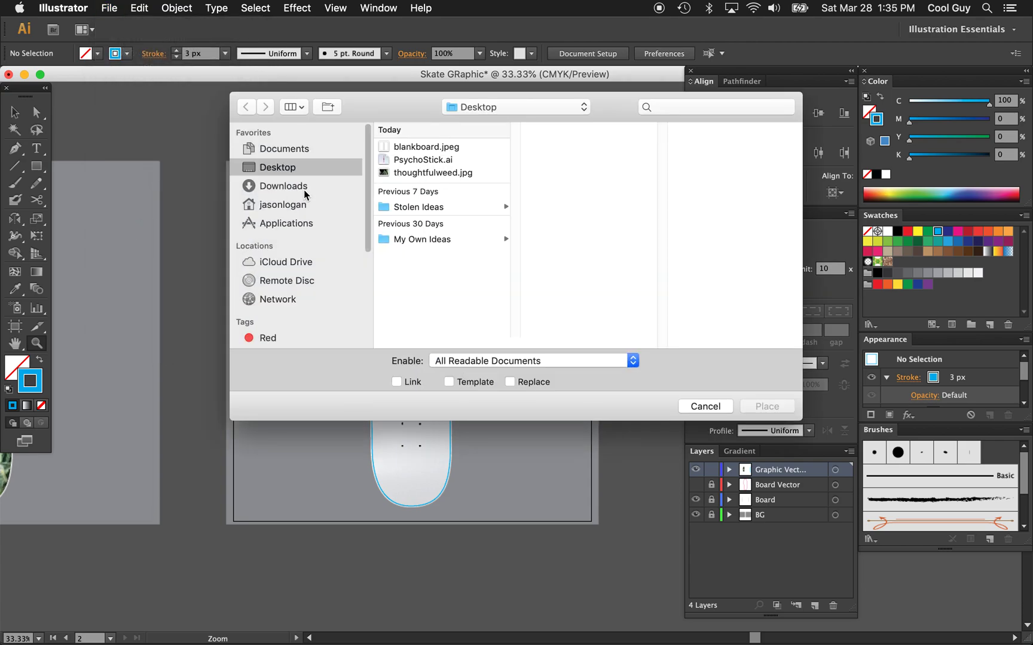
{"action": "left_click", "coordinate": [412, 160]}
{"action": "left_click", "coordinate": [760, 409]}
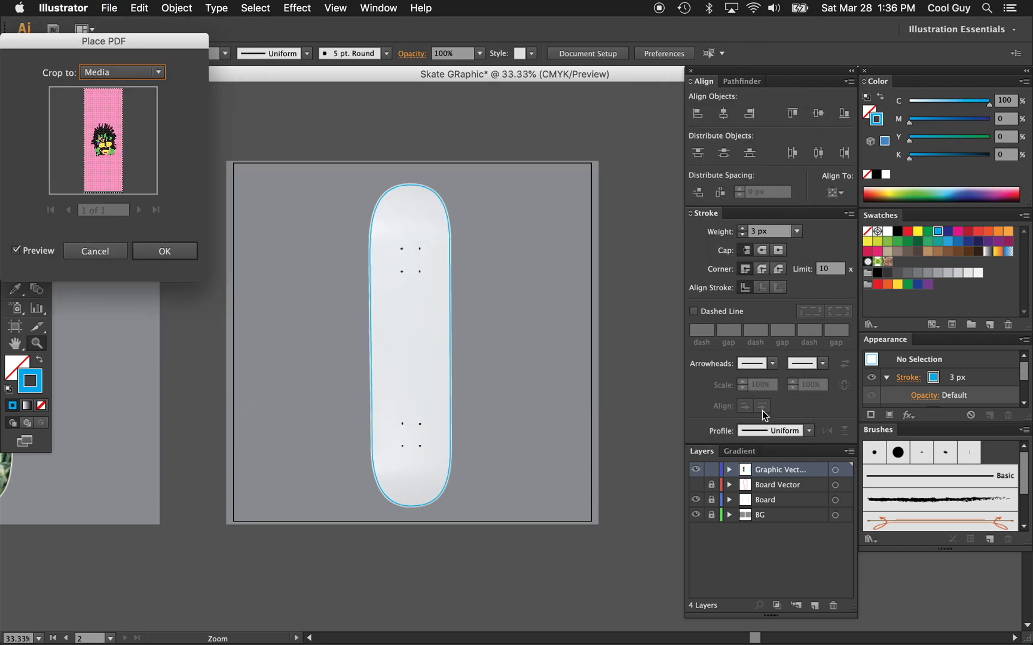
{"action": "left_click", "coordinate": [188, 255]}
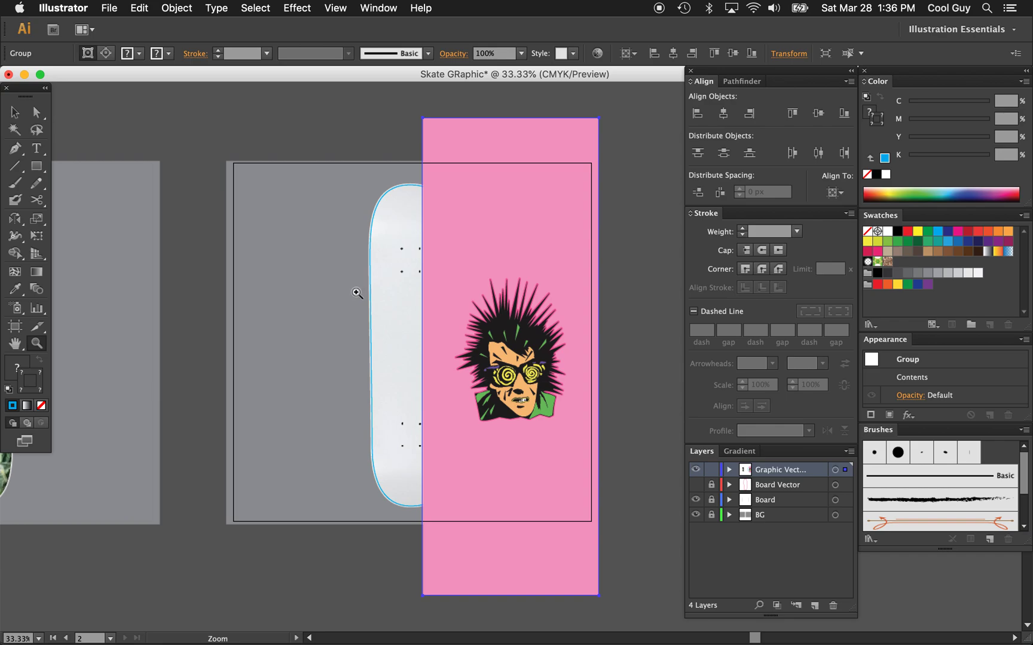
Move the pink artwork over the blank board, centre it, and scale it to the board's length
{"action": "key", "text": "v"}
{"action": "left_click_drag", "start_coordinate": [564, 284], "coordinate": [492, 284]}
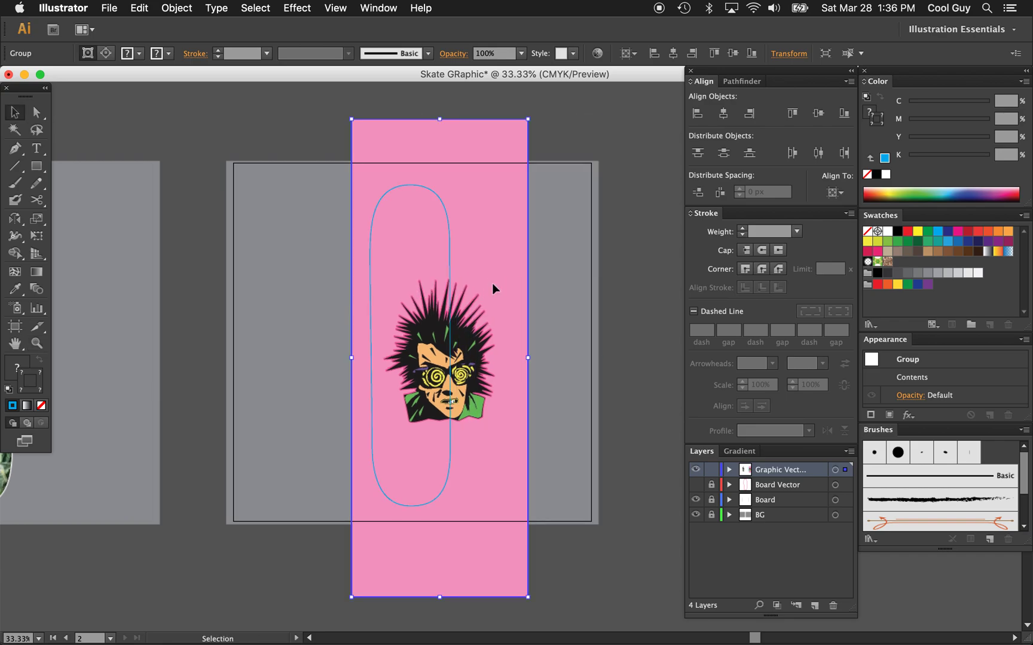
{"action": "left_click", "coordinate": [606, 138]}
{"action": "left_click", "coordinate": [512, 175]}
{"action": "key", "text": "Left"}
{"action": "key", "text": "Left"}
{"action": "key", "text": "Left"}
{"action": "key", "text": "Left"}
{"action": "key", "text": "Left"}
{"action": "key", "text": "Left"}
{"action": "key", "text": "Left"}
{"action": "key", "text": "Left"}
{"action": "key", "text": "Left"}
{"action": "key", "text": "Left"}
{"action": "key", "text": "Left"}
{"action": "key", "text": "Left"}
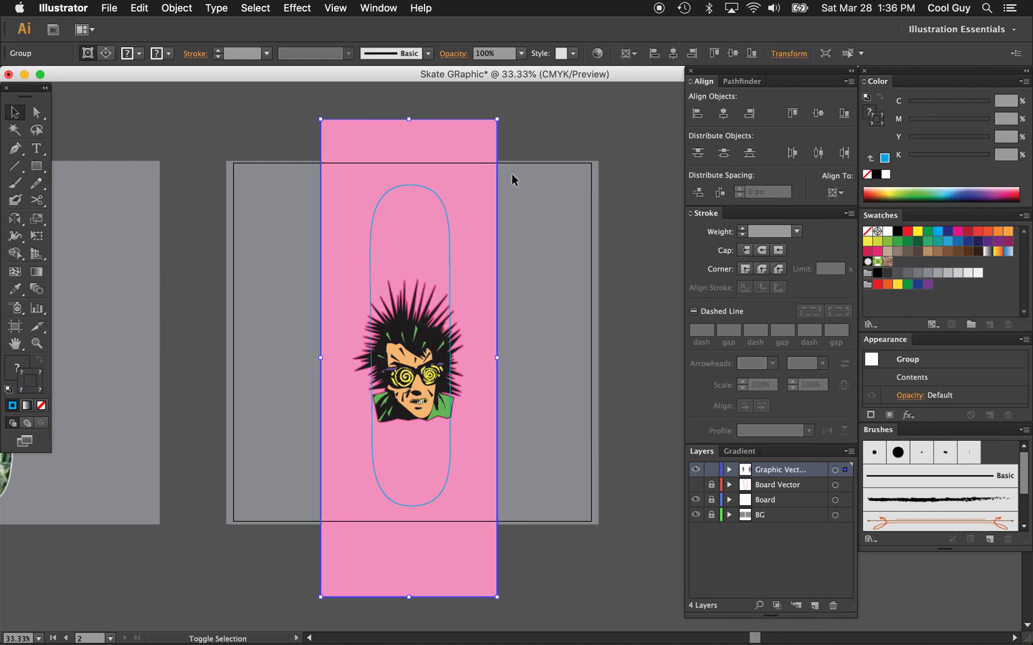
{"action": "left_click_drag", "start_coordinate": [408, 119], "coordinate": [406, 142]}
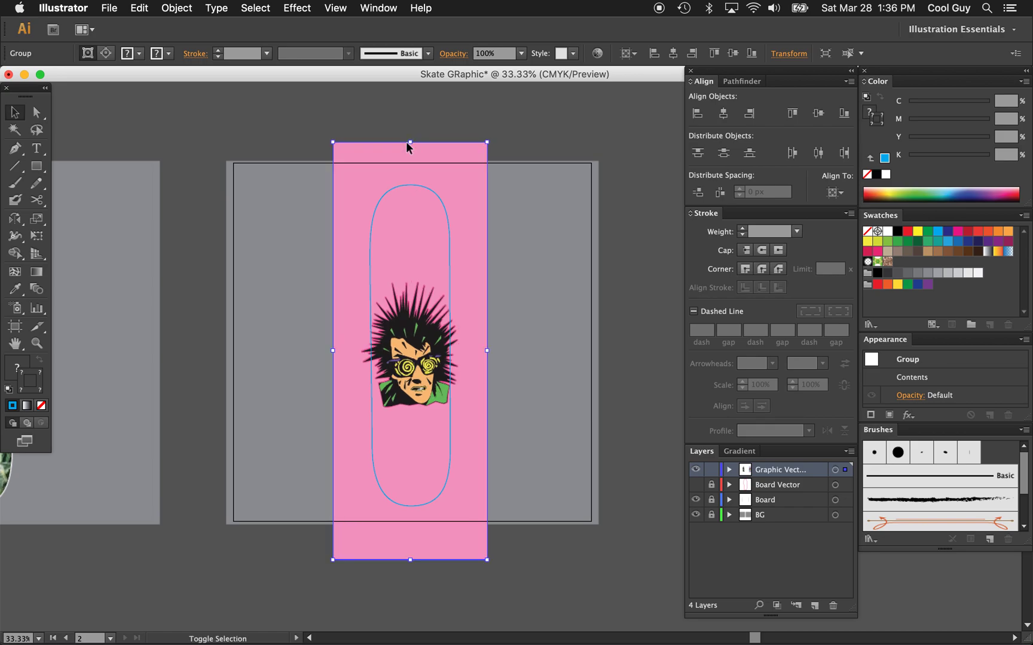
{"action": "key", "text": "shift+Left"}
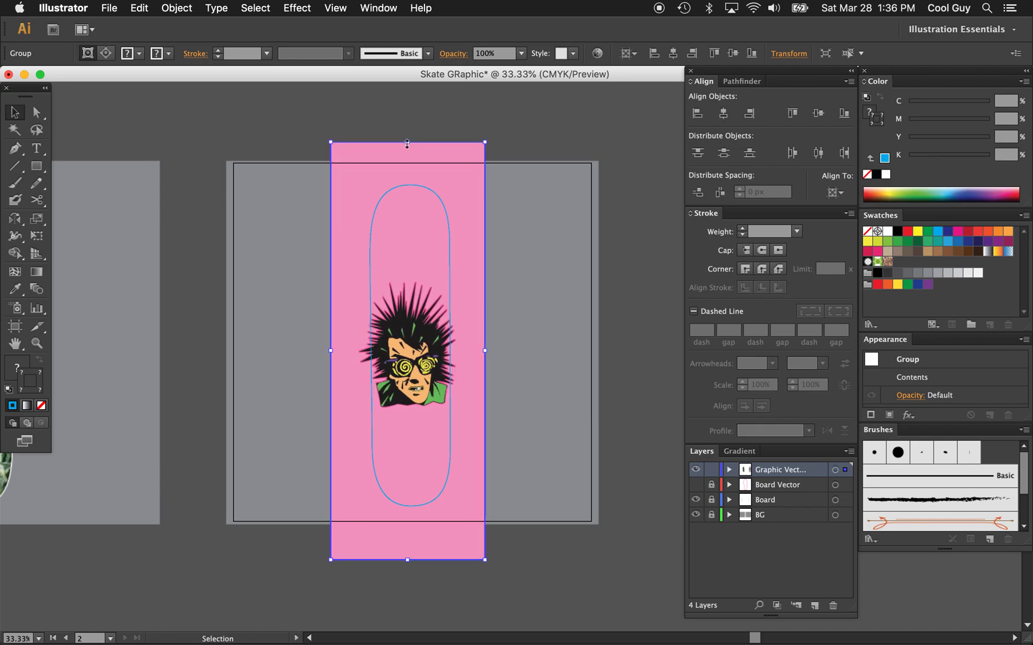
{"action": "left_click", "coordinate": [467, 116]}
Clip the pink character artwork to the board outline with a clipping mask
{"action": "left_click_drag", "start_coordinate": [467, 117], "coordinate": [398, 231]}
{"action": "key", "text": "super+7"}
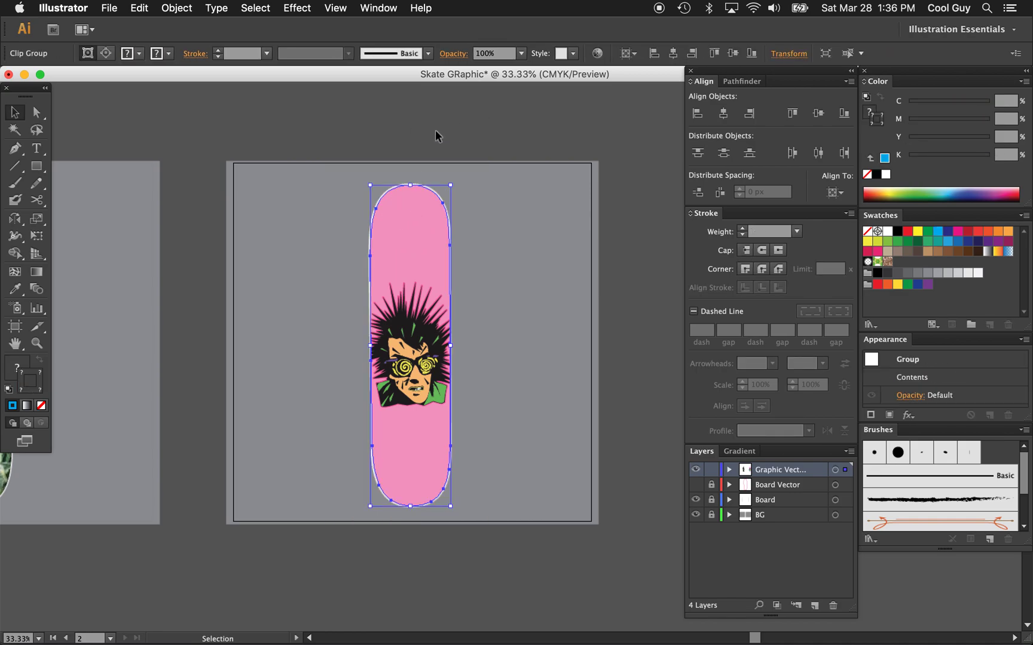
{"action": "left_click", "coordinate": [435, 129]}
{"action": "scroll", "coordinate": [430, 225], "scroll_direction": "left", "scroll_amount": 5}
{"action": "scroll", "coordinate": [431, 226], "scroll_direction": "down", "scroll_amount": 1}
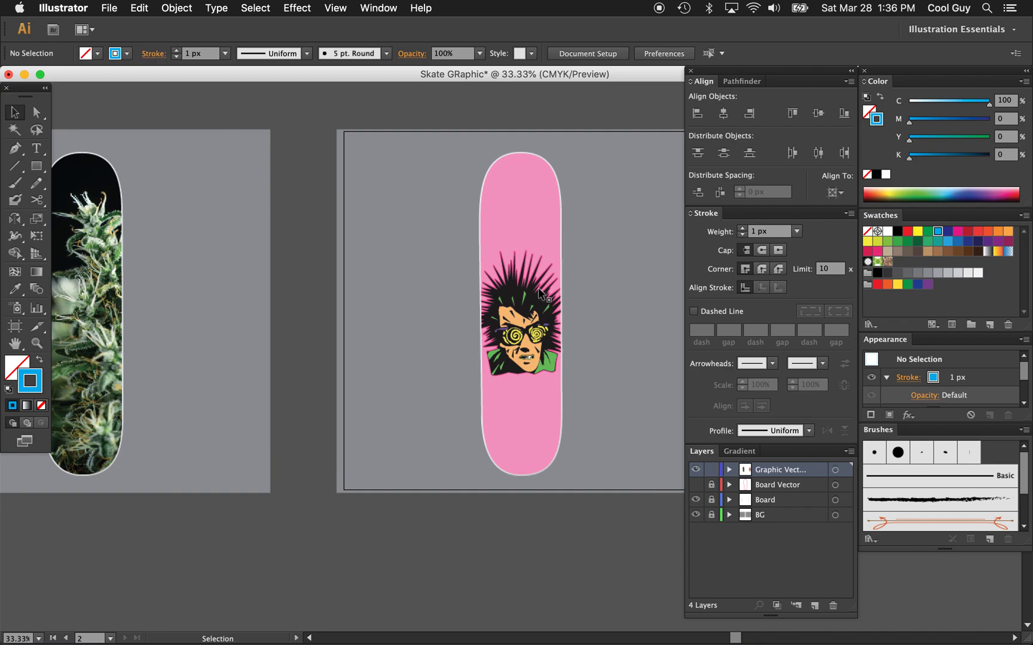
Set the clipped pink board graphic's blend mode to Multiply
{"action": "left_click", "coordinate": [544, 264]}
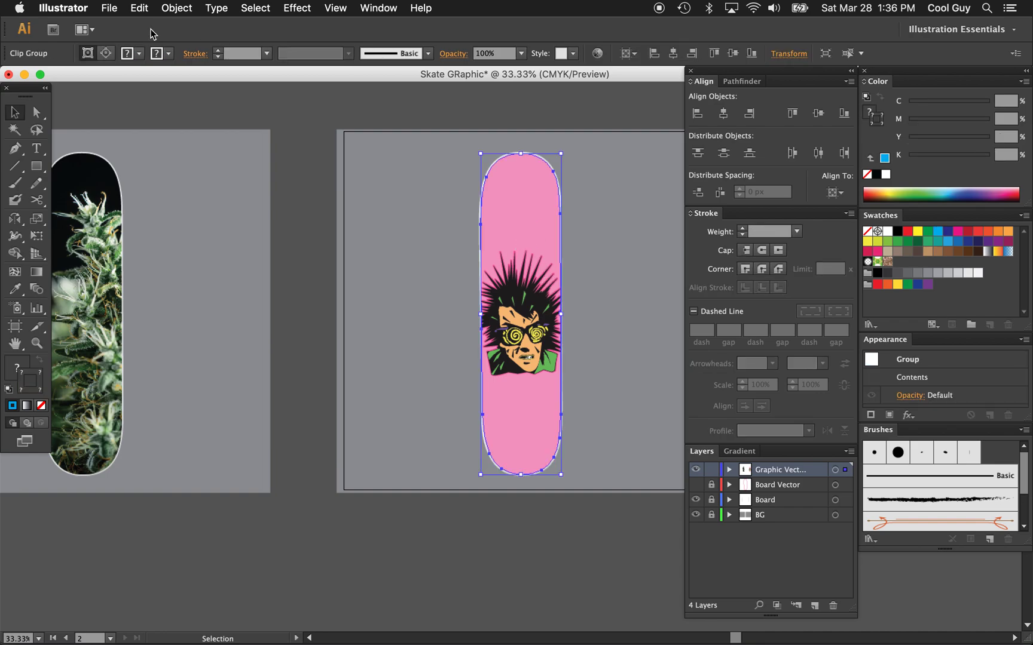
{"action": "left_click", "coordinate": [454, 54]}
{"action": "left_click", "coordinate": [362, 77]}
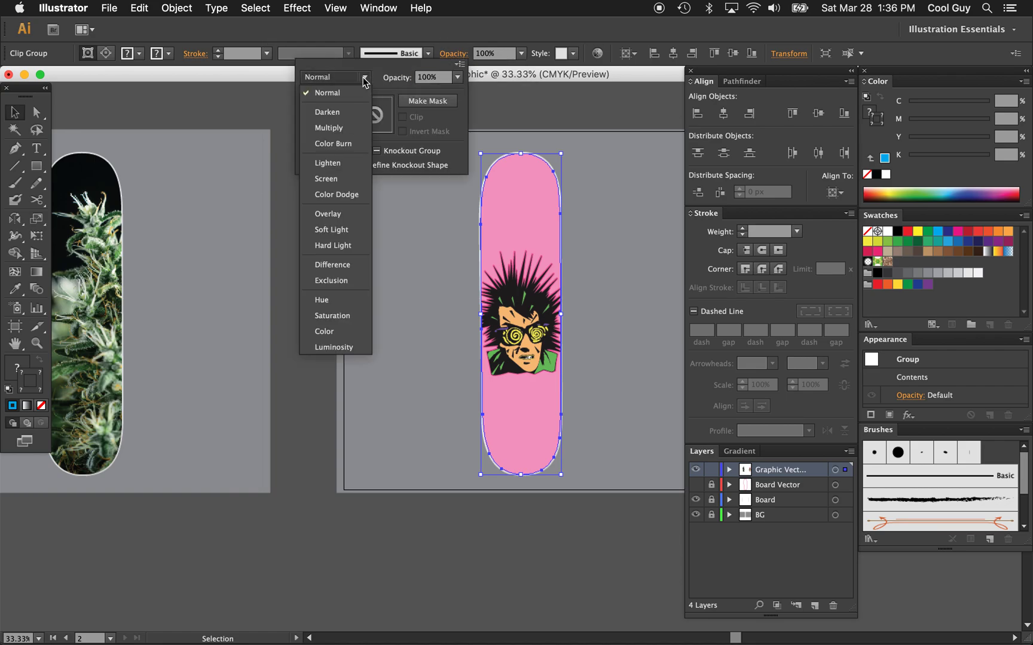
{"action": "left_click", "coordinate": [332, 128]}
{"action": "left_click", "coordinate": [316, 242]}
{"action": "left_click", "coordinate": [316, 242]}
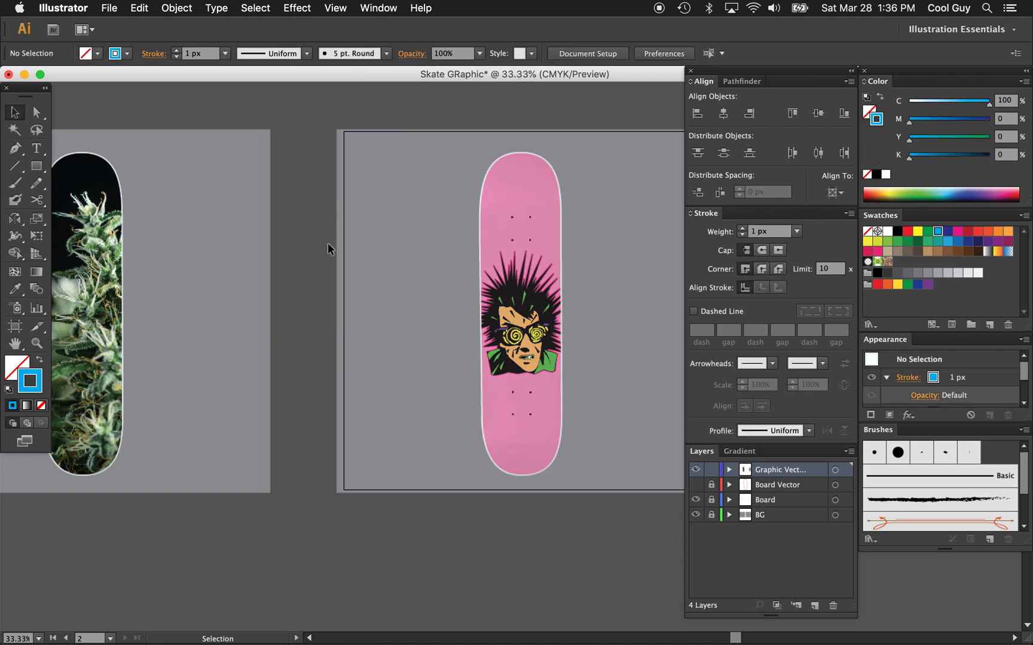
Zoom in to inspect the spiky hair edges, then zoom back out to both deck mockups
{"action": "scroll", "coordinate": [335, 248], "scroll_direction": "right", "scroll_amount": 2}
{"action": "scroll", "coordinate": [335, 248], "scroll_direction": "down", "scroll_amount": 1}
{"action": "key", "text": "z"}
{"action": "left_click", "coordinate": [536, 283]}
{"action": "left_click", "coordinate": [536, 285]}
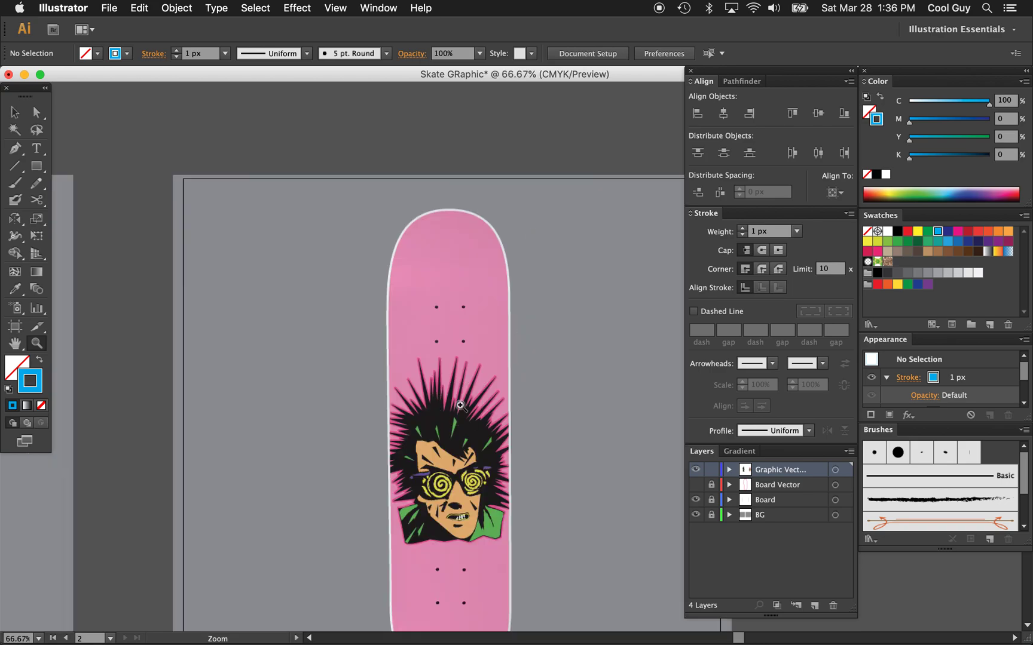
{"action": "left_click", "coordinate": [535, 286]}
{"action": "left_click", "coordinate": [534, 289]}
{"action": "left_click", "coordinate": [535, 290]}
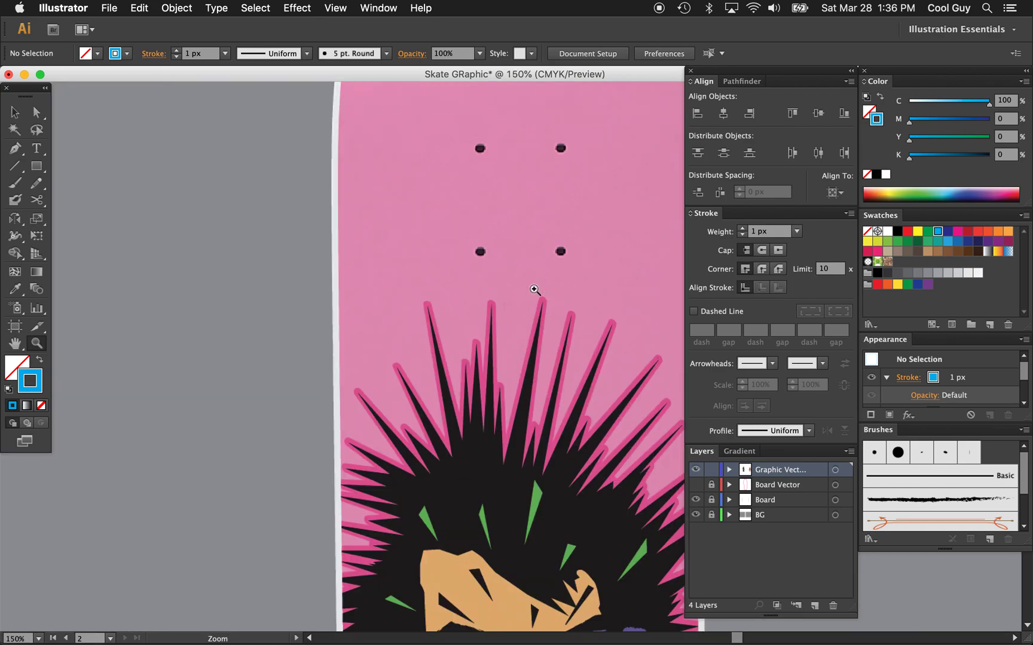
{"action": "left_click", "coordinate": [515, 385], "text": "alt"}
{"action": "left_click", "coordinate": [514, 383], "text": "alt"}
{"action": "left_click", "coordinate": [513, 383], "text": "alt"}
{"action": "left_click", "coordinate": [513, 383], "text": "alt"}
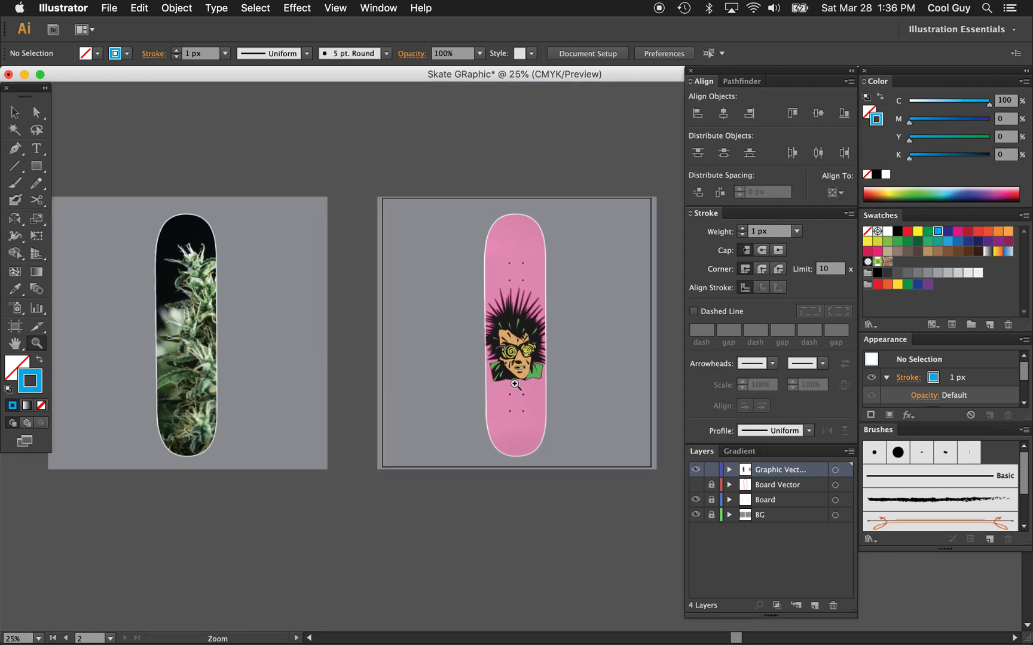